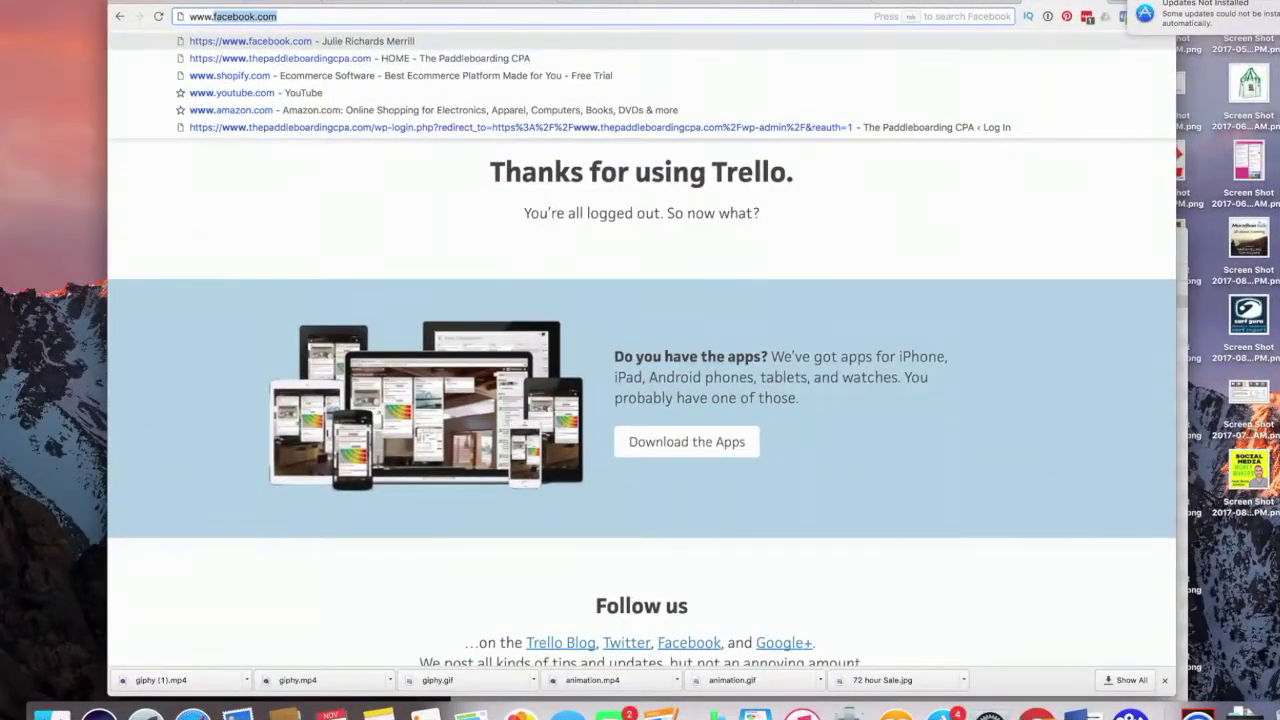
key("Down")
key("Down")
key("Up")
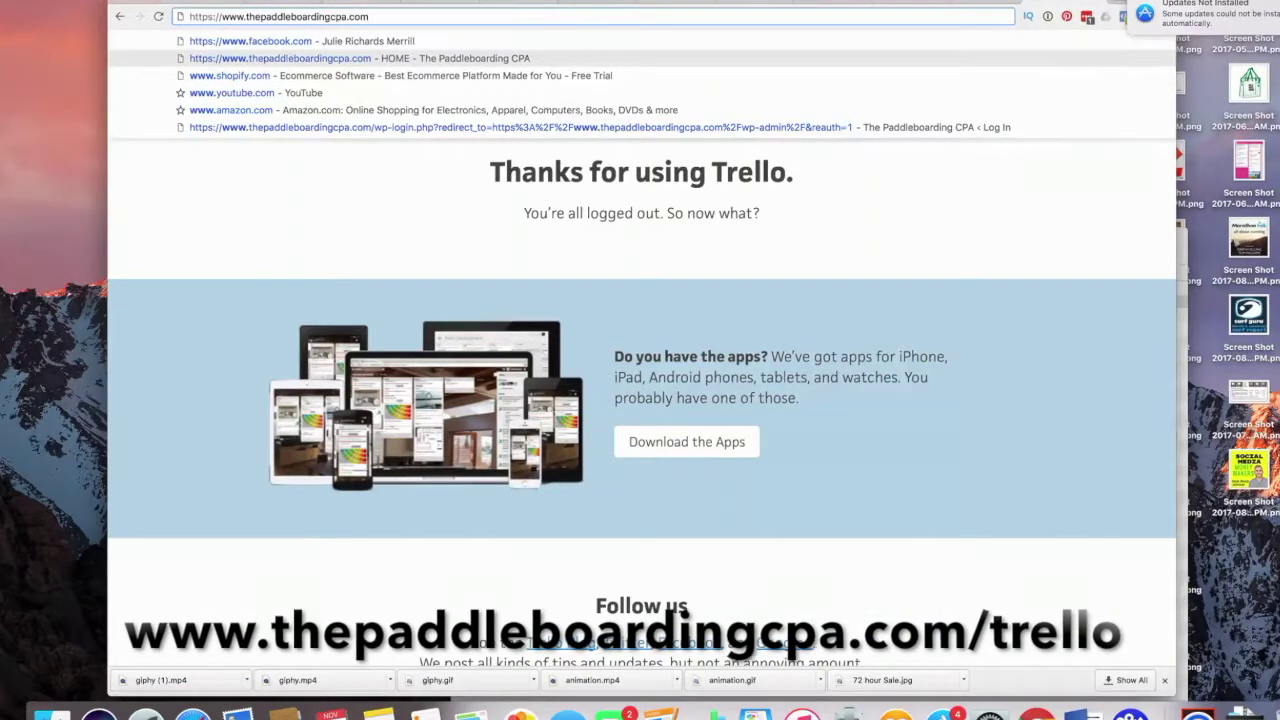
type("trello")
key("Return")
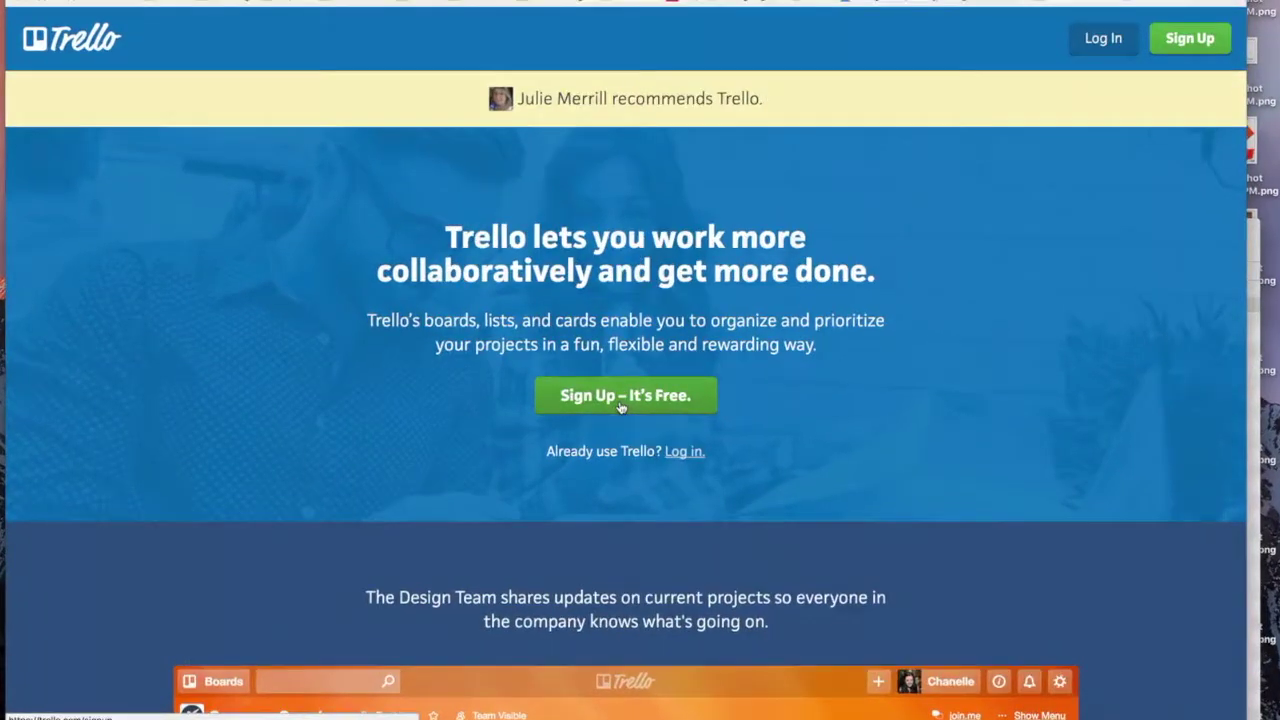
Step: Sign up with the account name, e-mail address and password, and create the new account
left_click(621, 405)
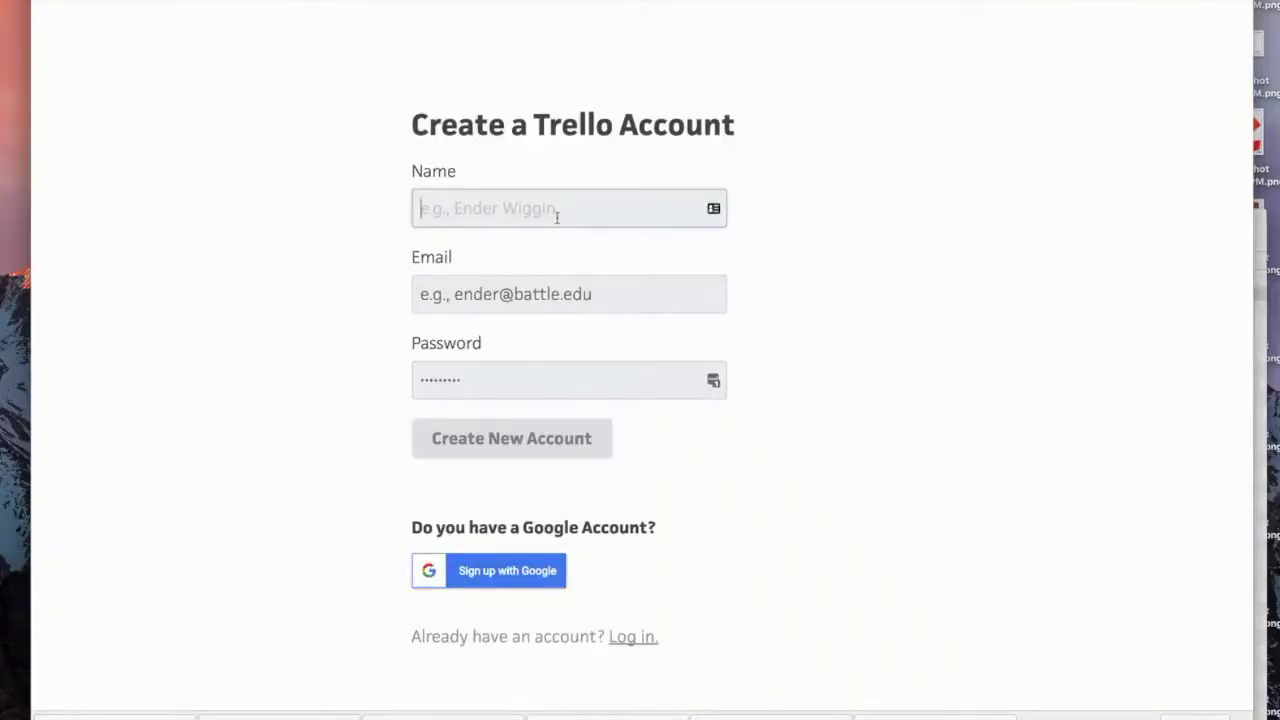
type("supchic")
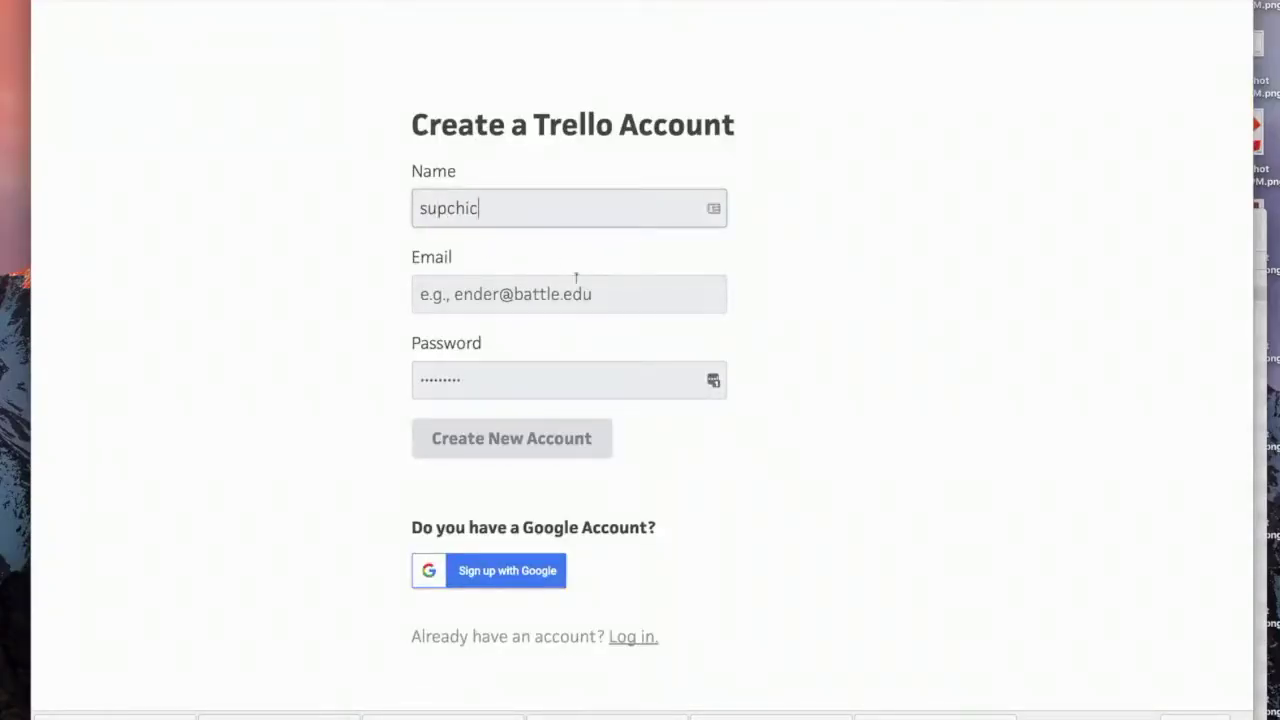
left_click(577, 278)
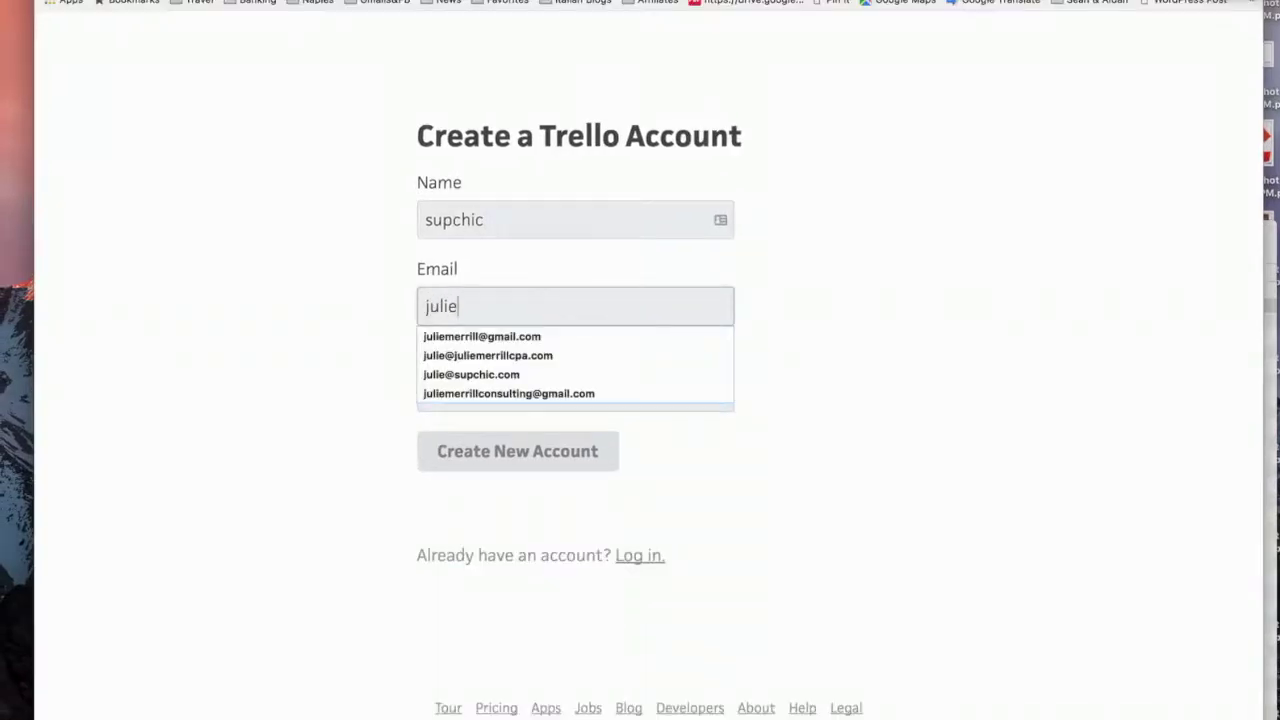
key("Tab")
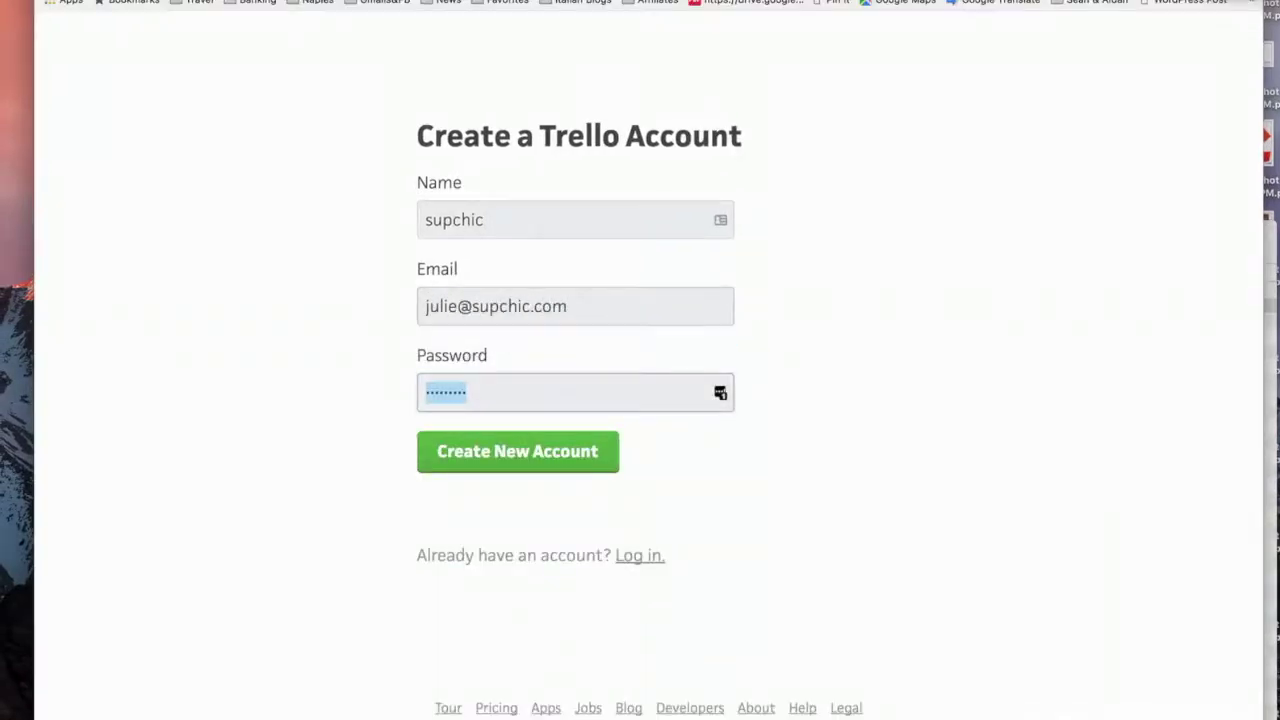
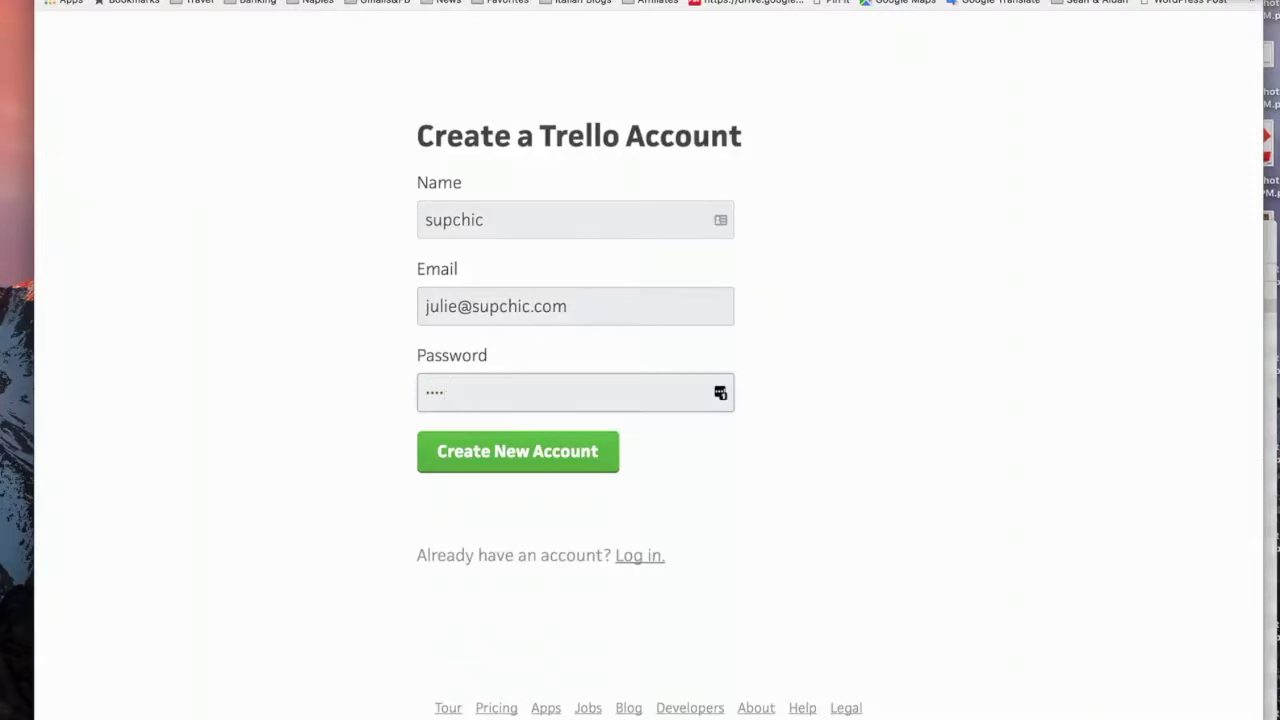
left_click(543, 451)
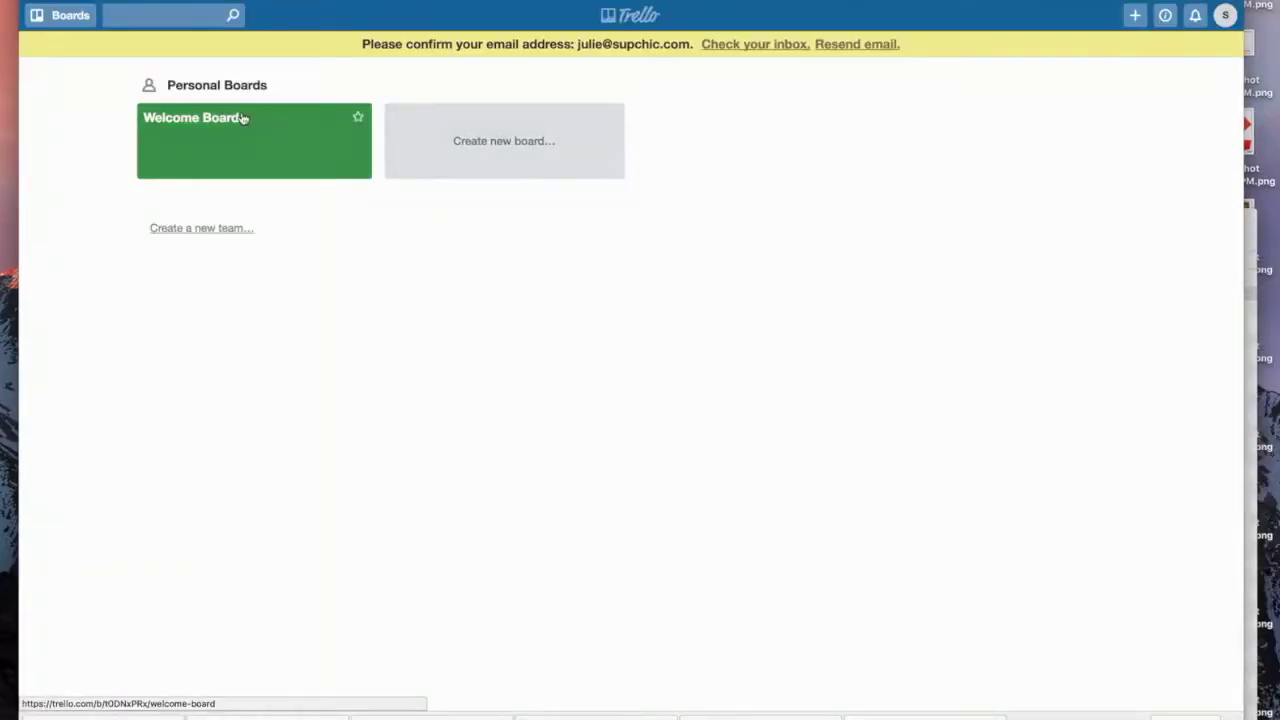
Step: Open the Welcome Board and hide its side menu
left_click(240, 119)
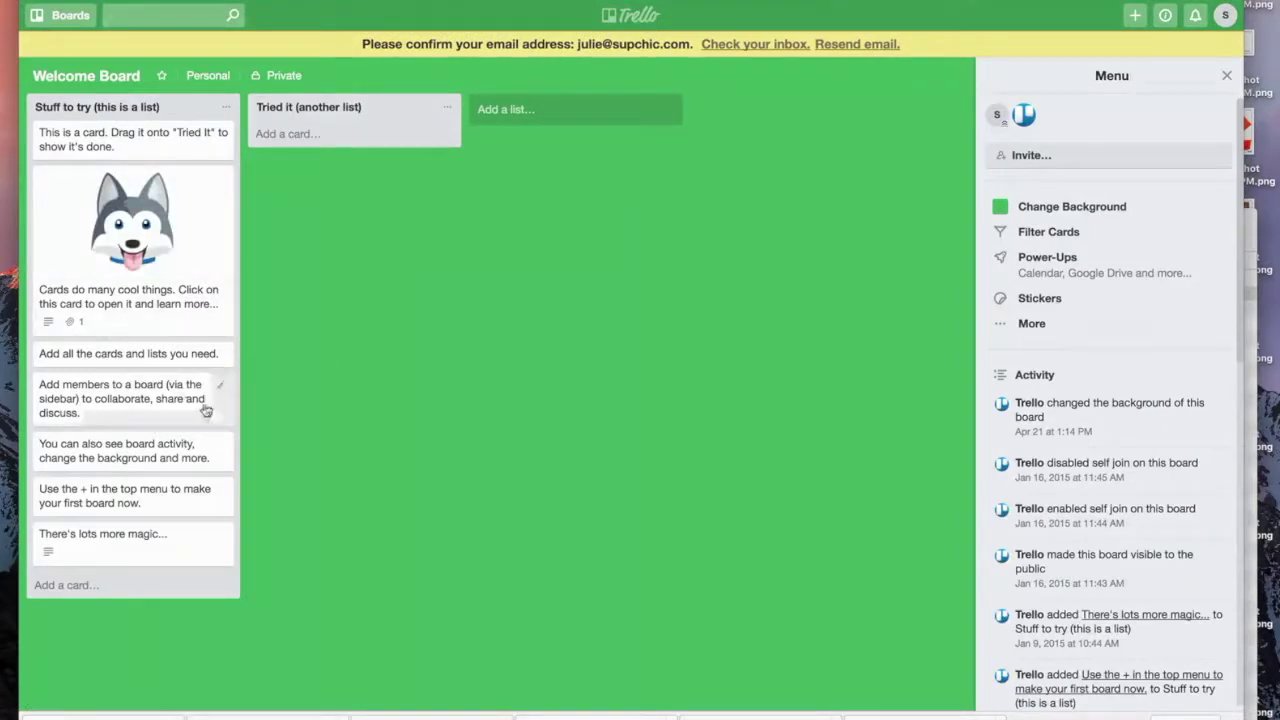
left_click(65, 15)
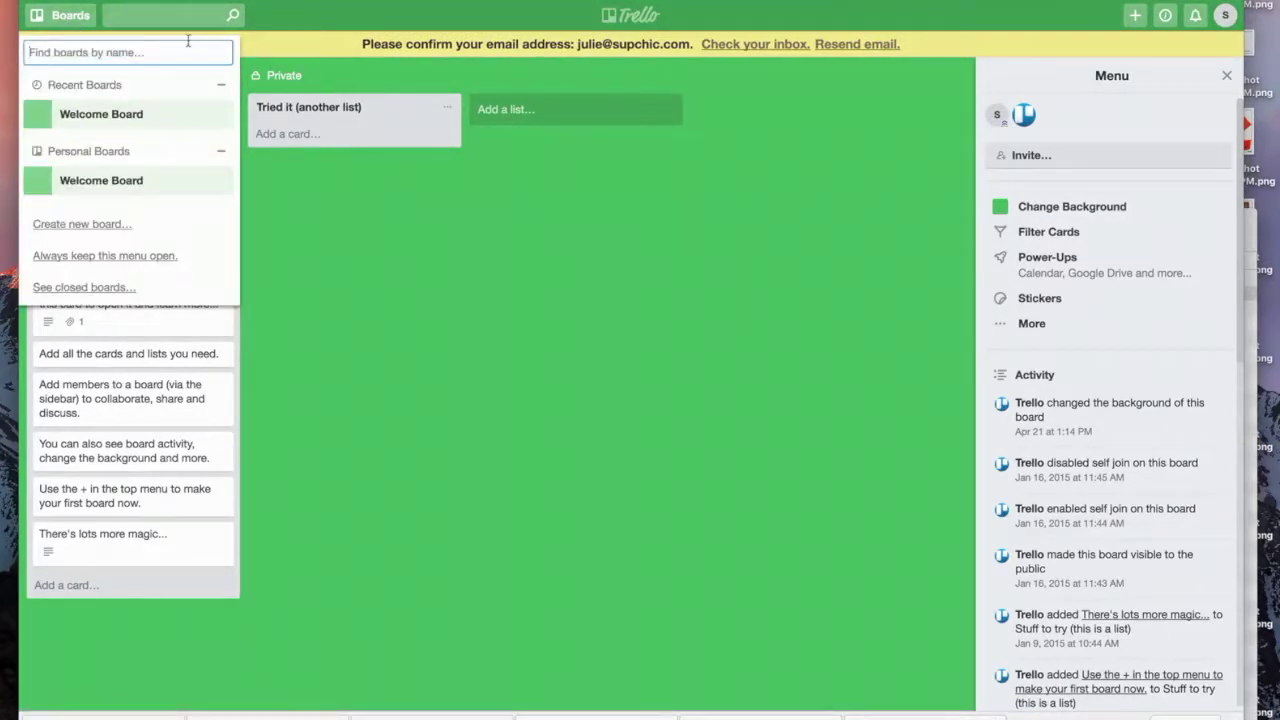
left_click(83, 22)
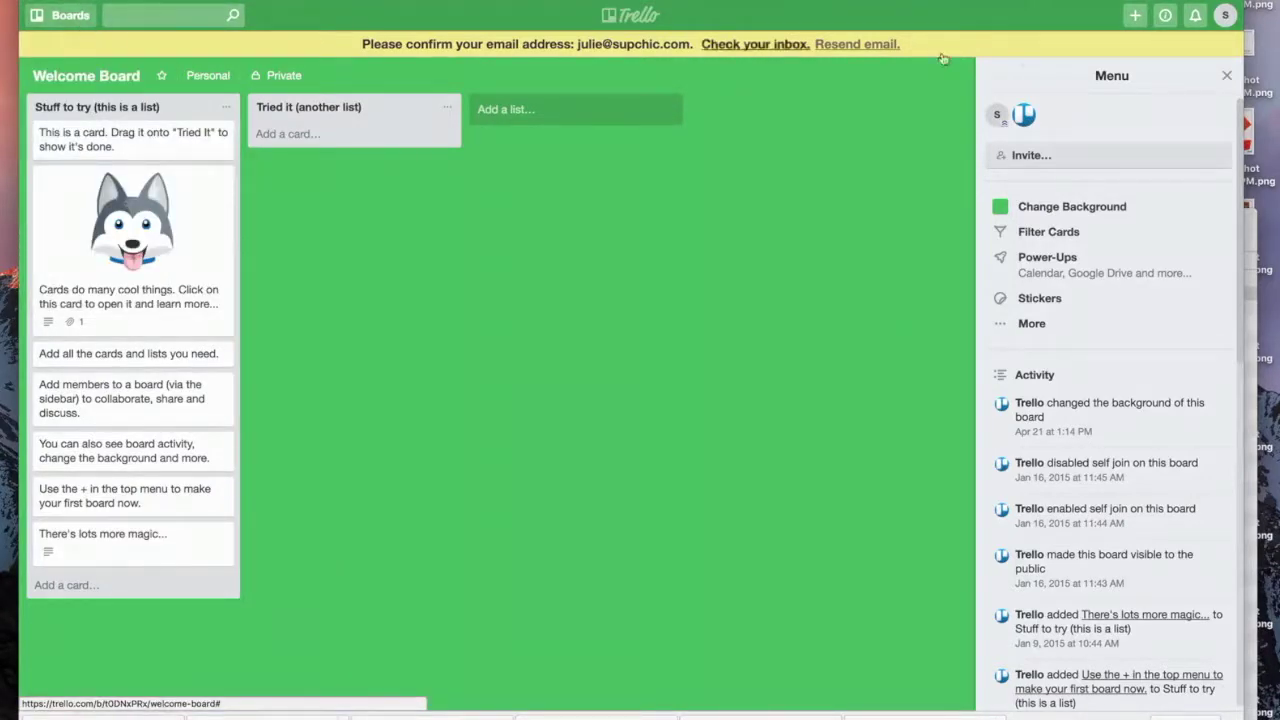
left_click(1226, 77)
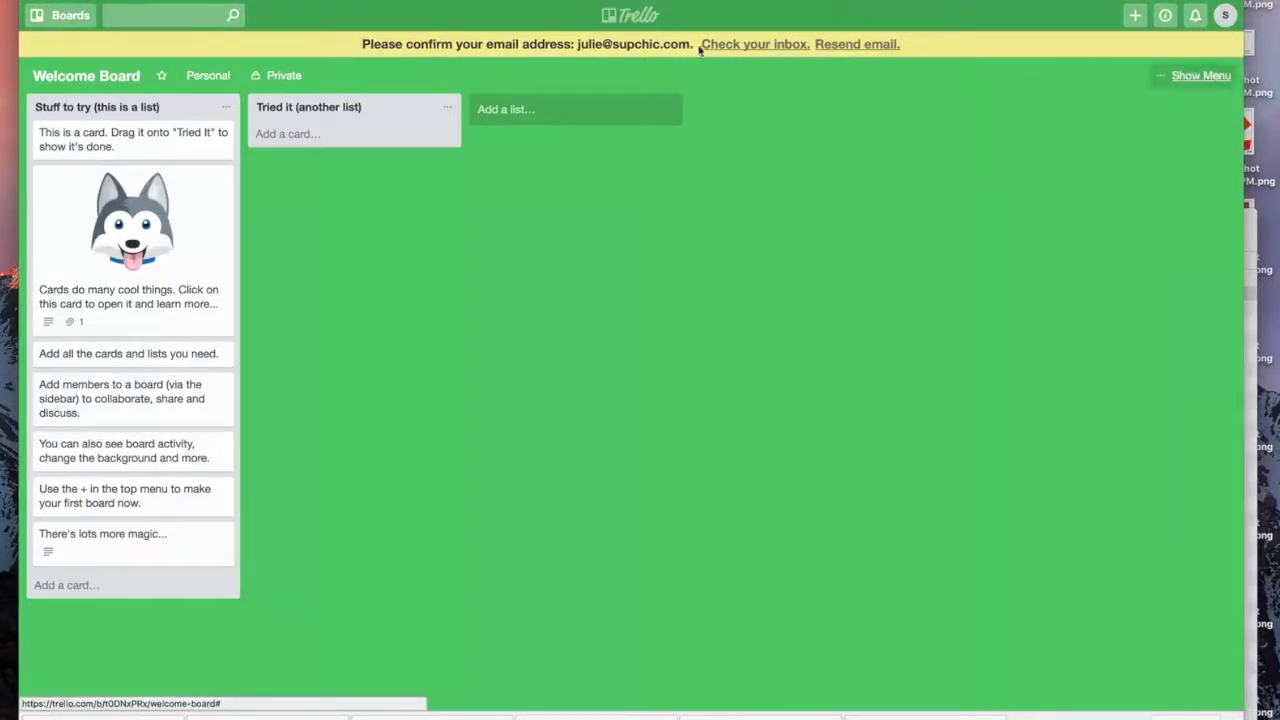
Step: Create a new board titled 'BLOG Workflow' from the Boards menu
left_click(70, 18)
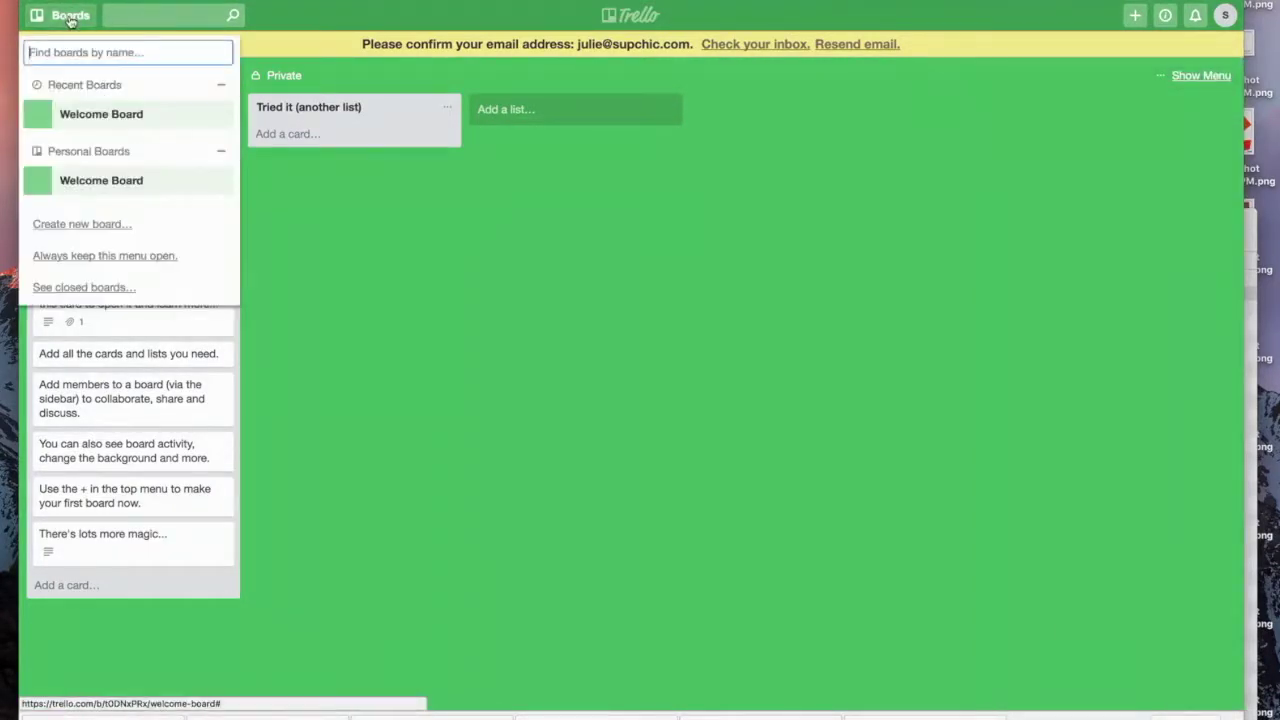
left_click(84, 228)
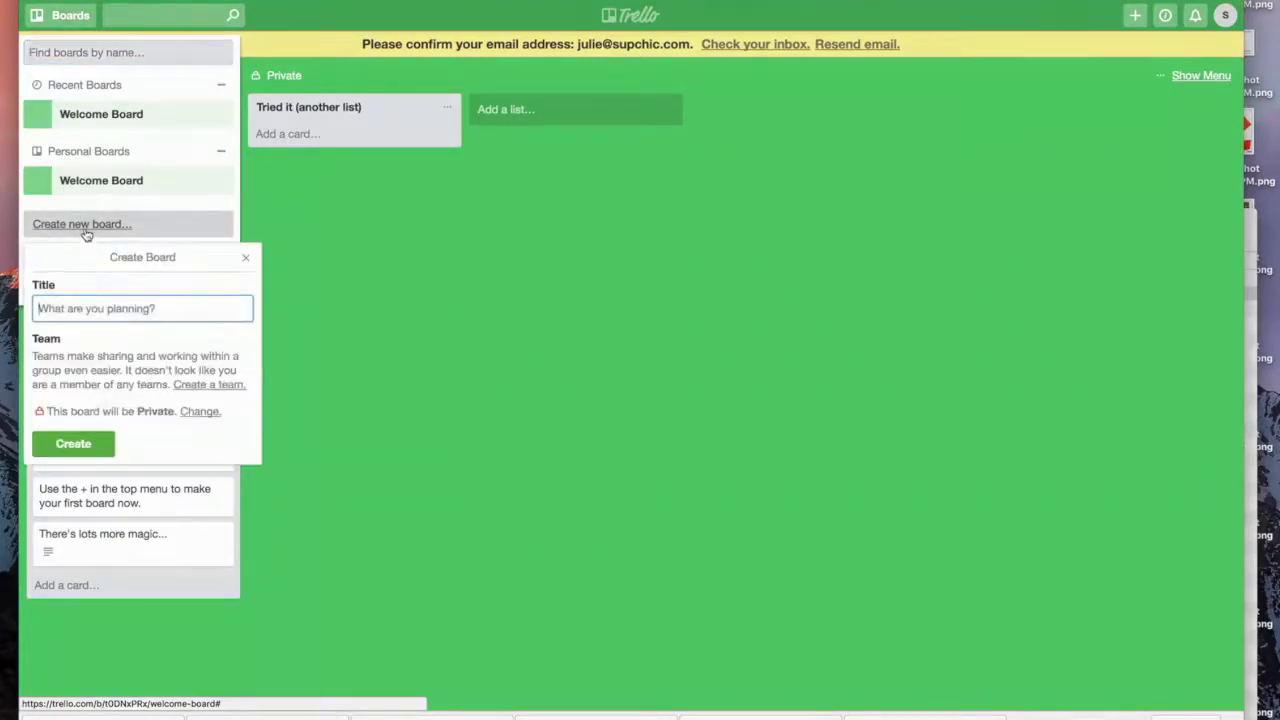
left_click(115, 310)
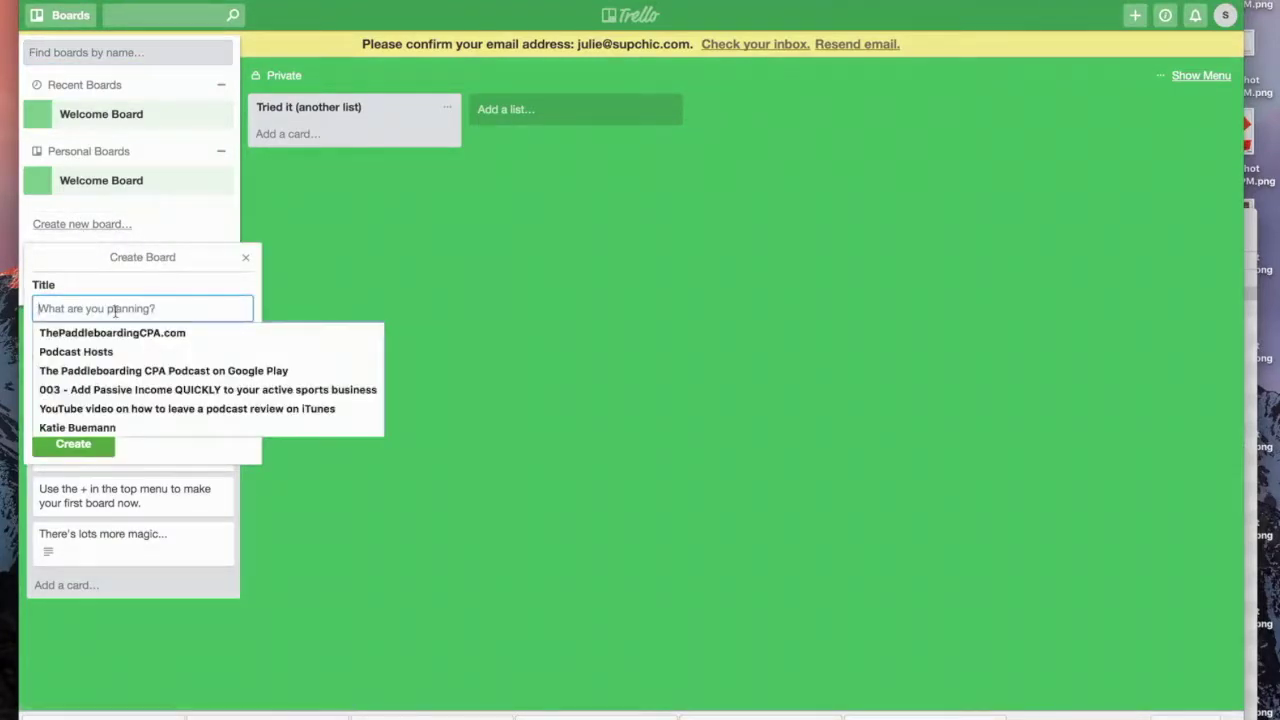
type("B")
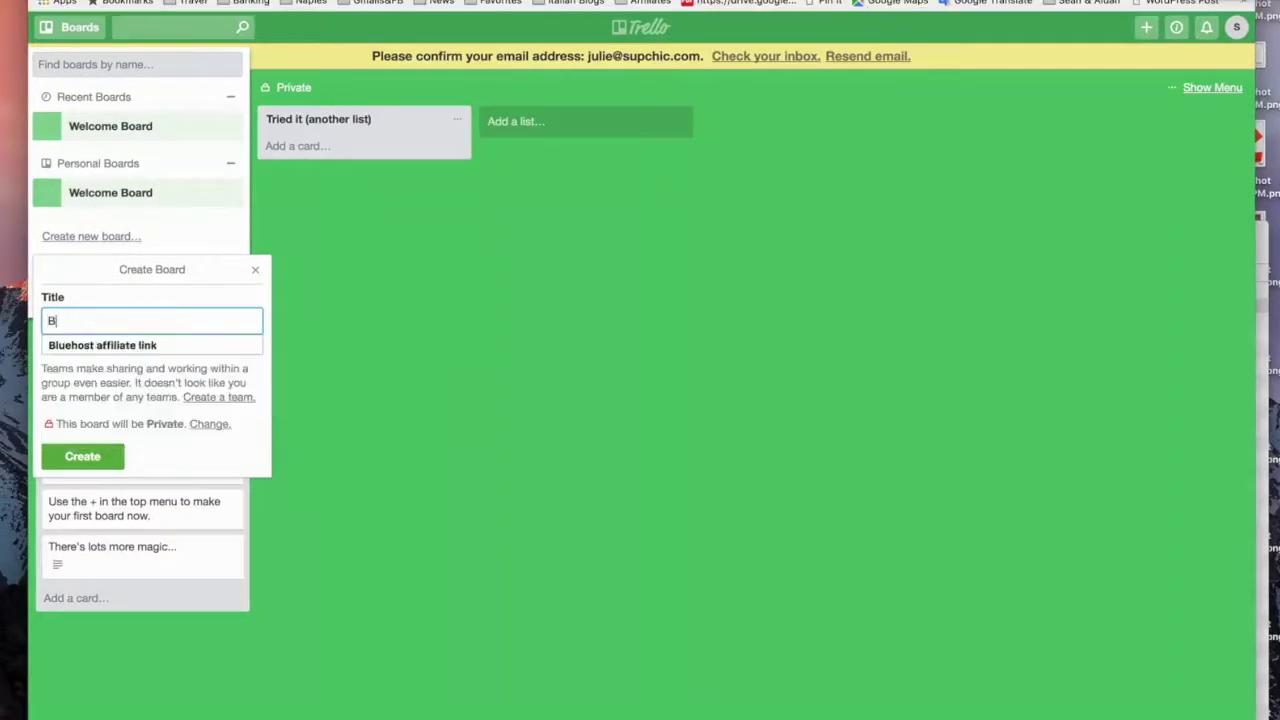
type("LOG Workflow")
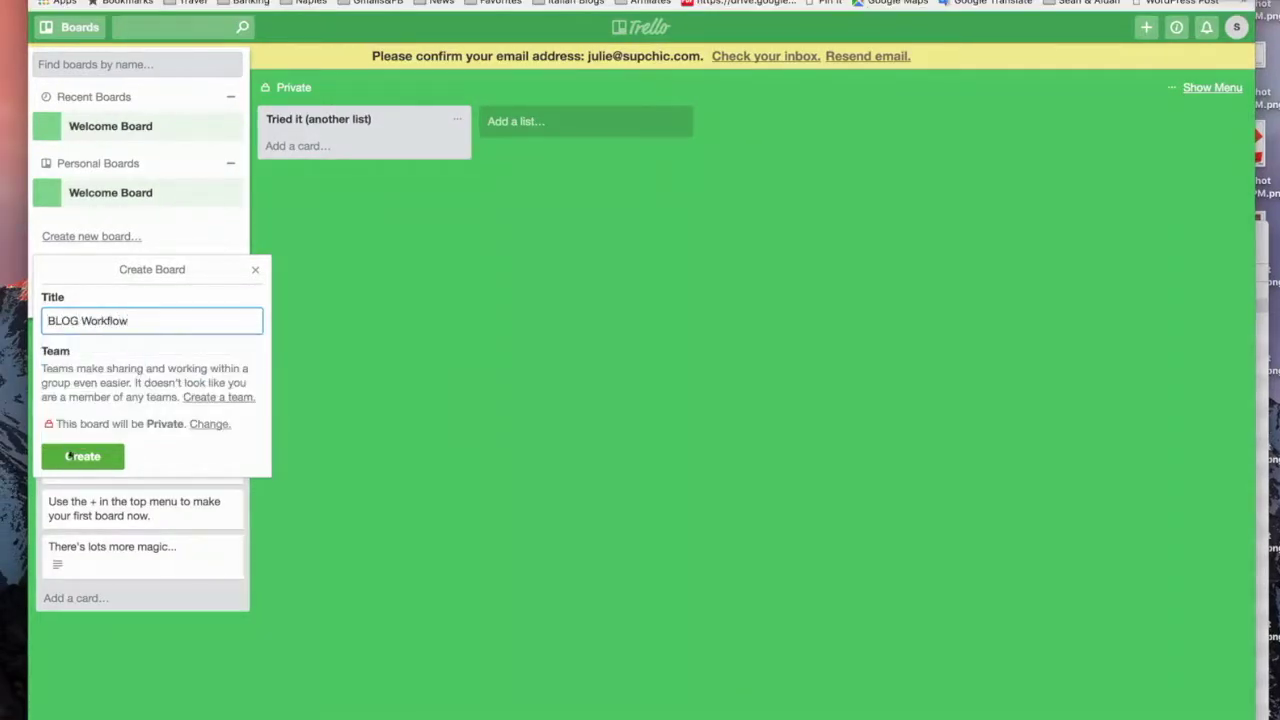
left_click(70, 456)
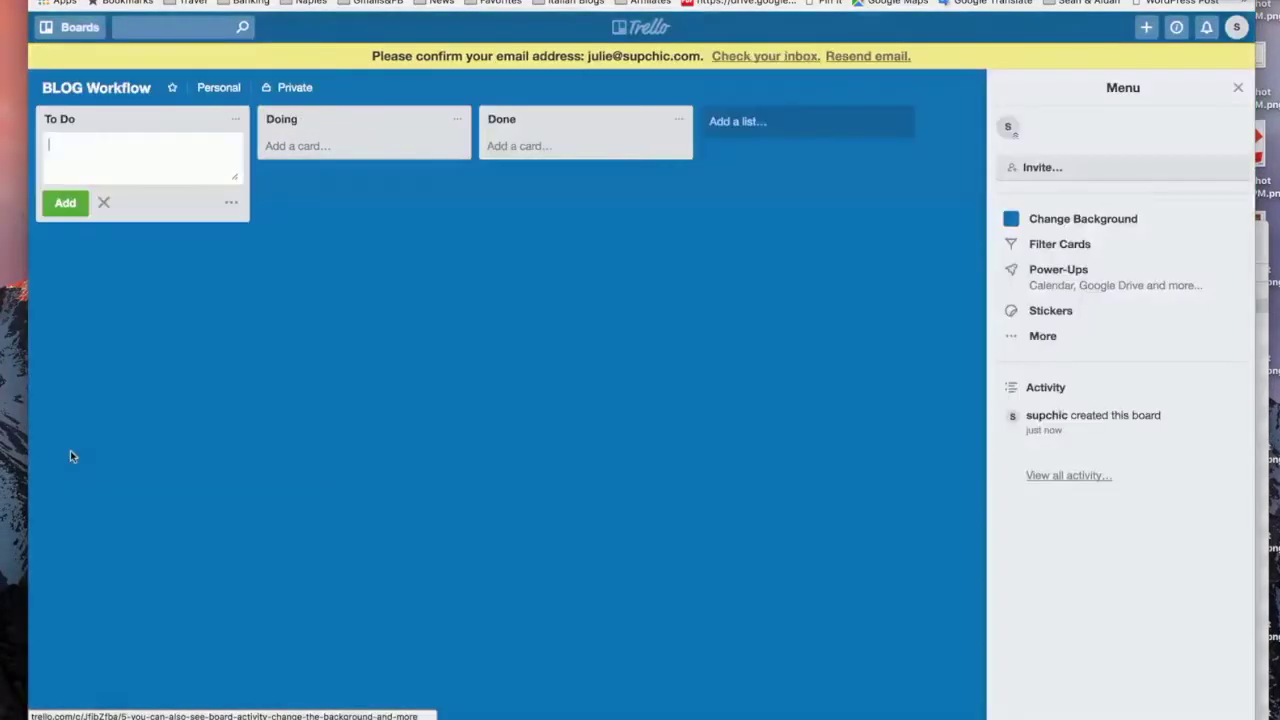
Step: Rename the To Do, Doing and Done lists to Brainstorm Ideas, Outlines and Drafted
left_click(77, 120)
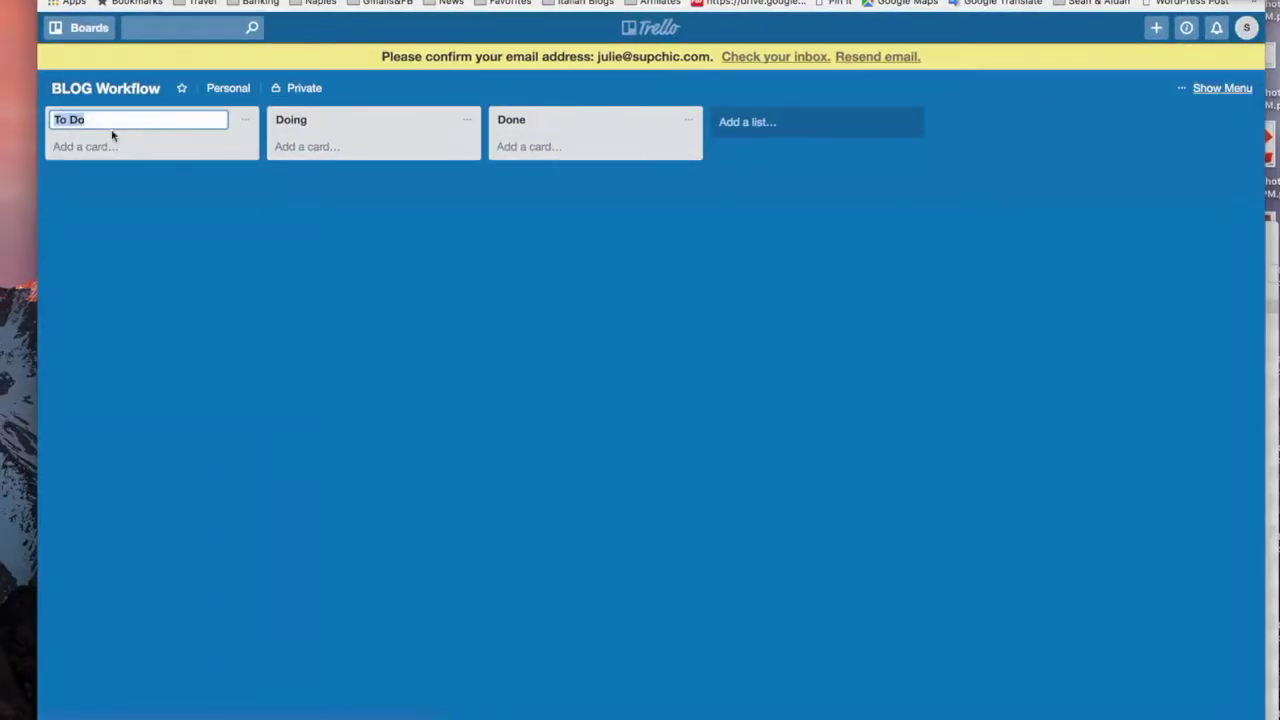
type("Brainstorm Ideas")
key("Tab")
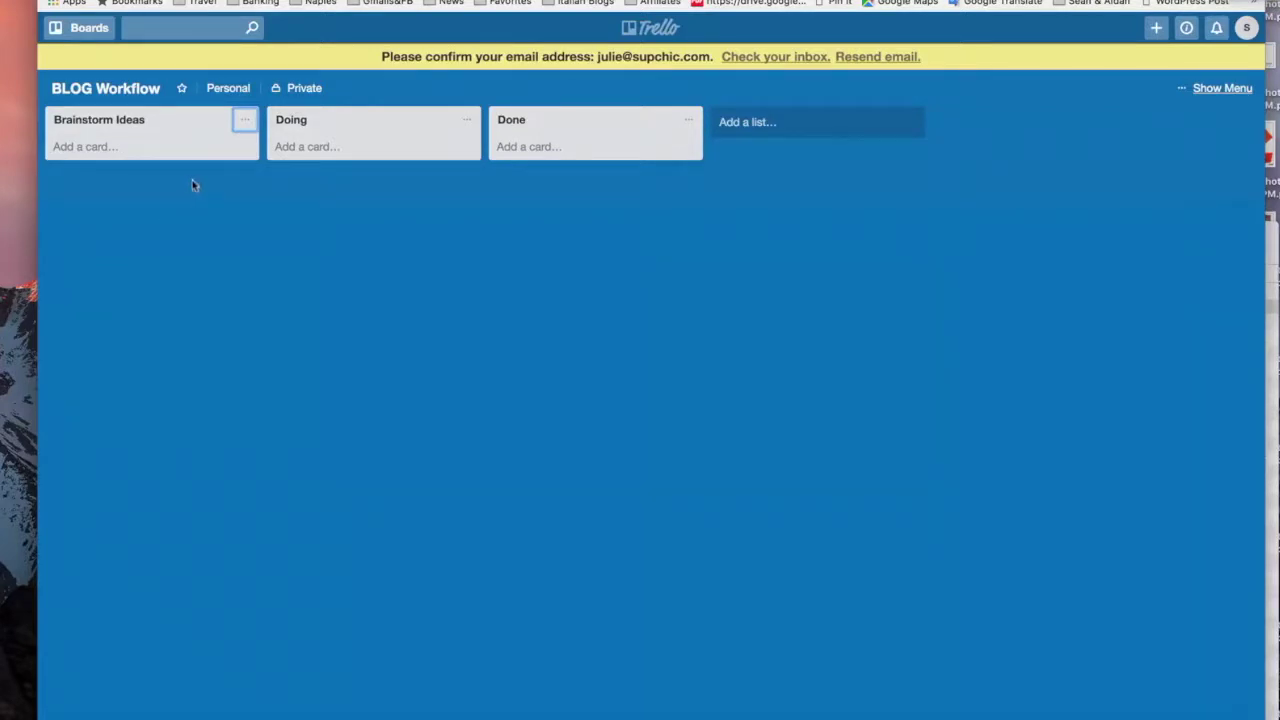
left_click(287, 120)
type("O")
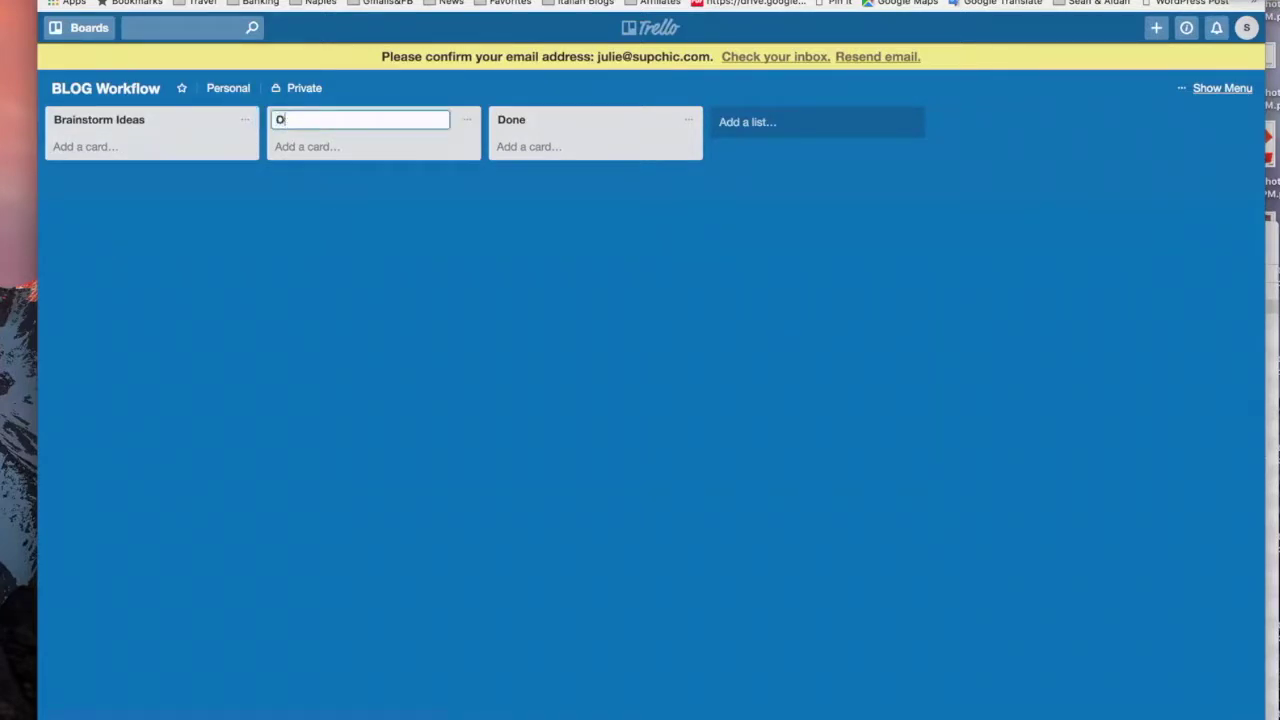
type("utlines")
left_click(541, 118)
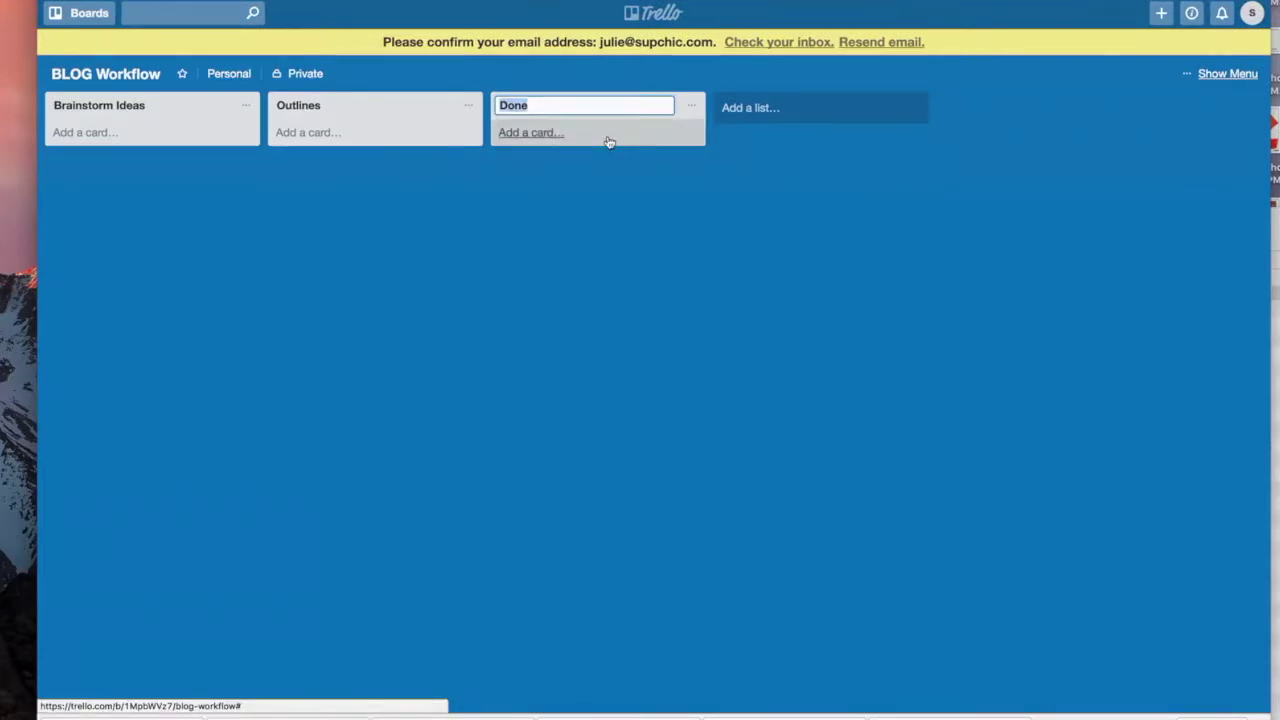
type("Dr")
type("afted")
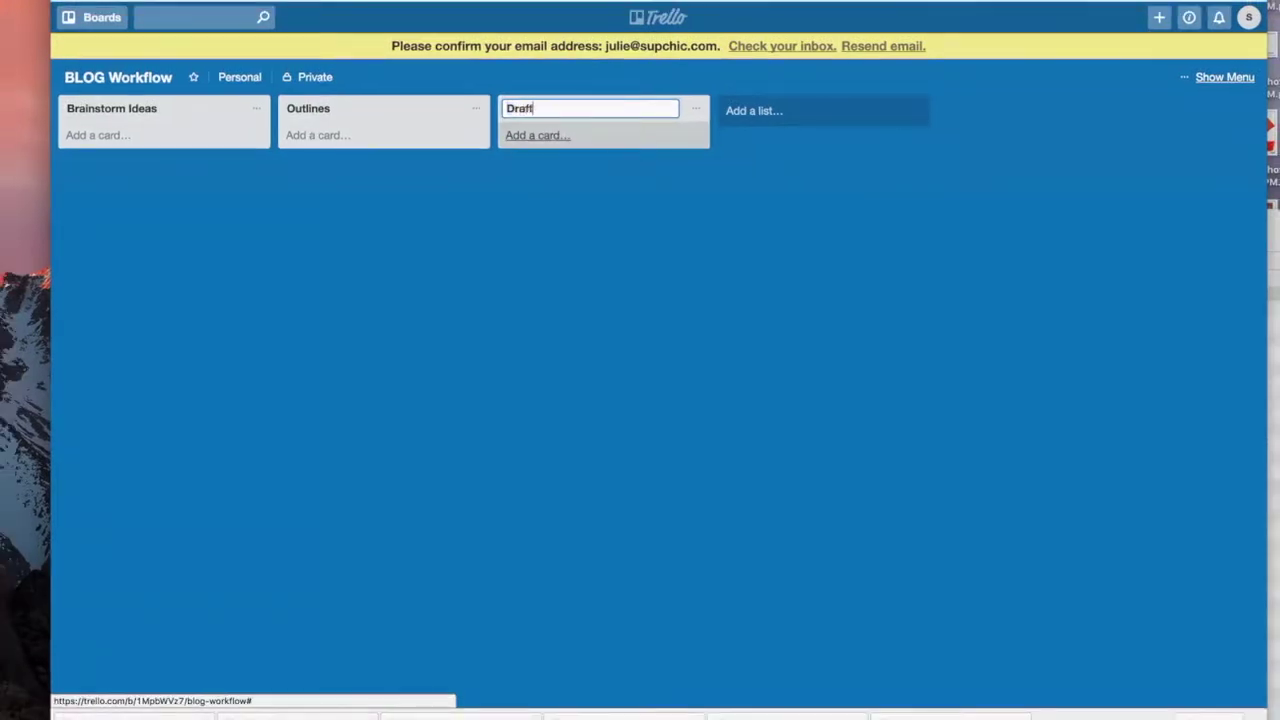
Step: Add two new lists, 'Ready For Review' and 'Published'
left_click(754, 110)
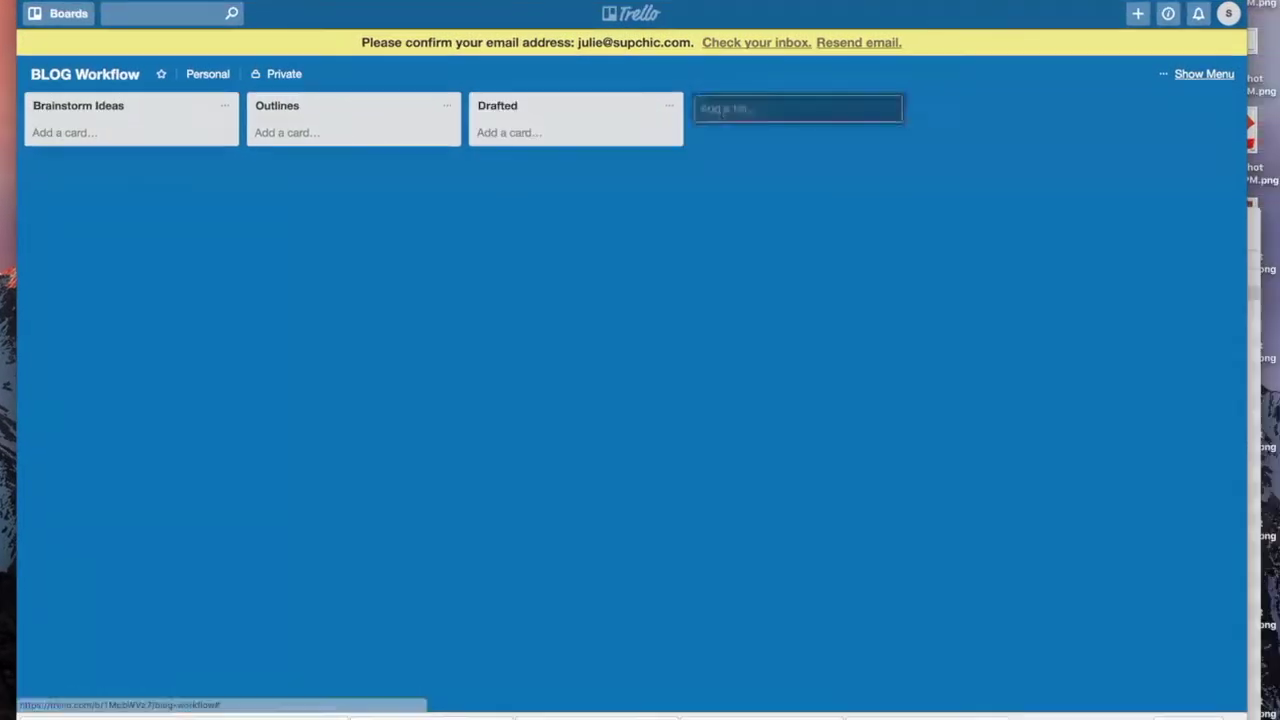
type("Ready F")
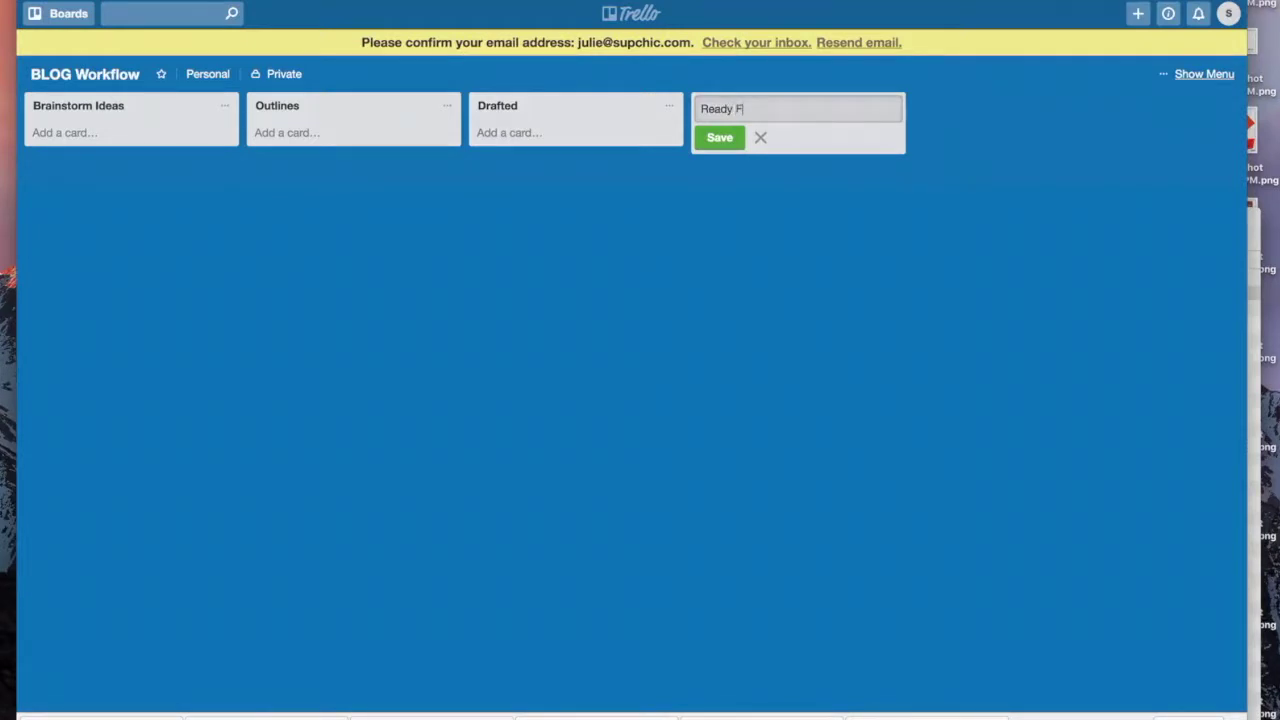
type("or Review")
left_click(851, 201)
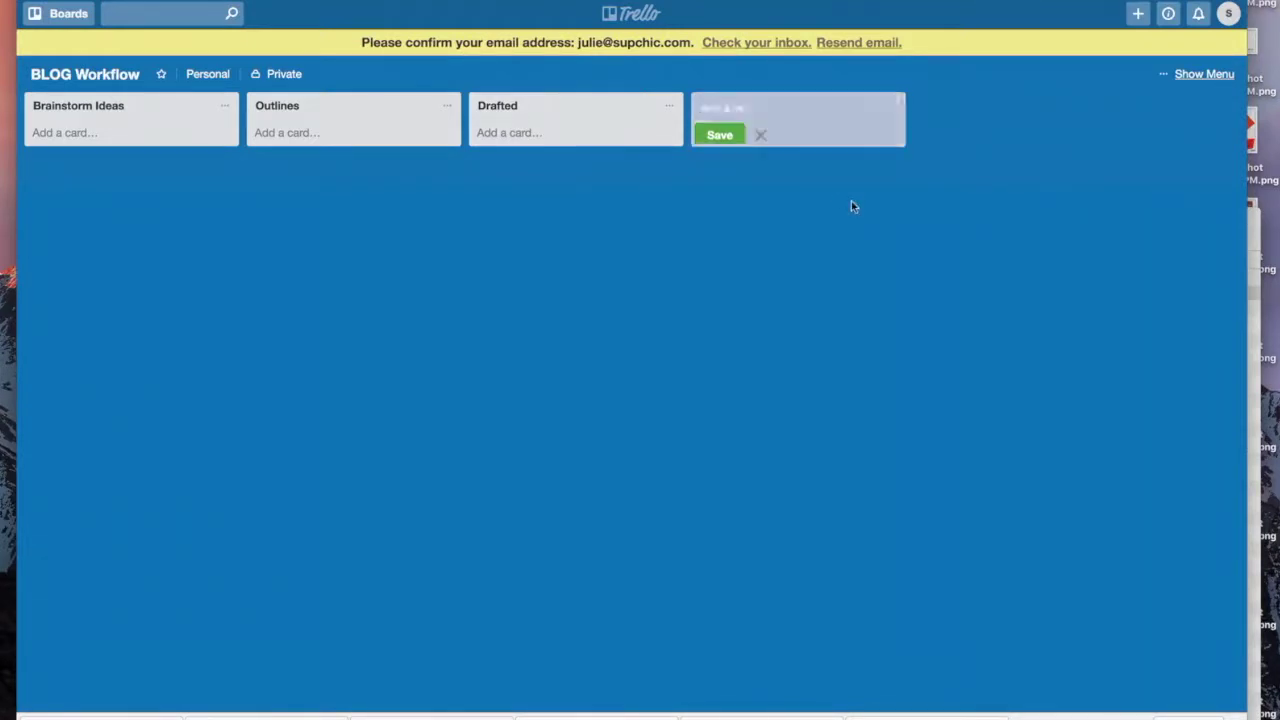
left_click(737, 122)
left_click(733, 138)
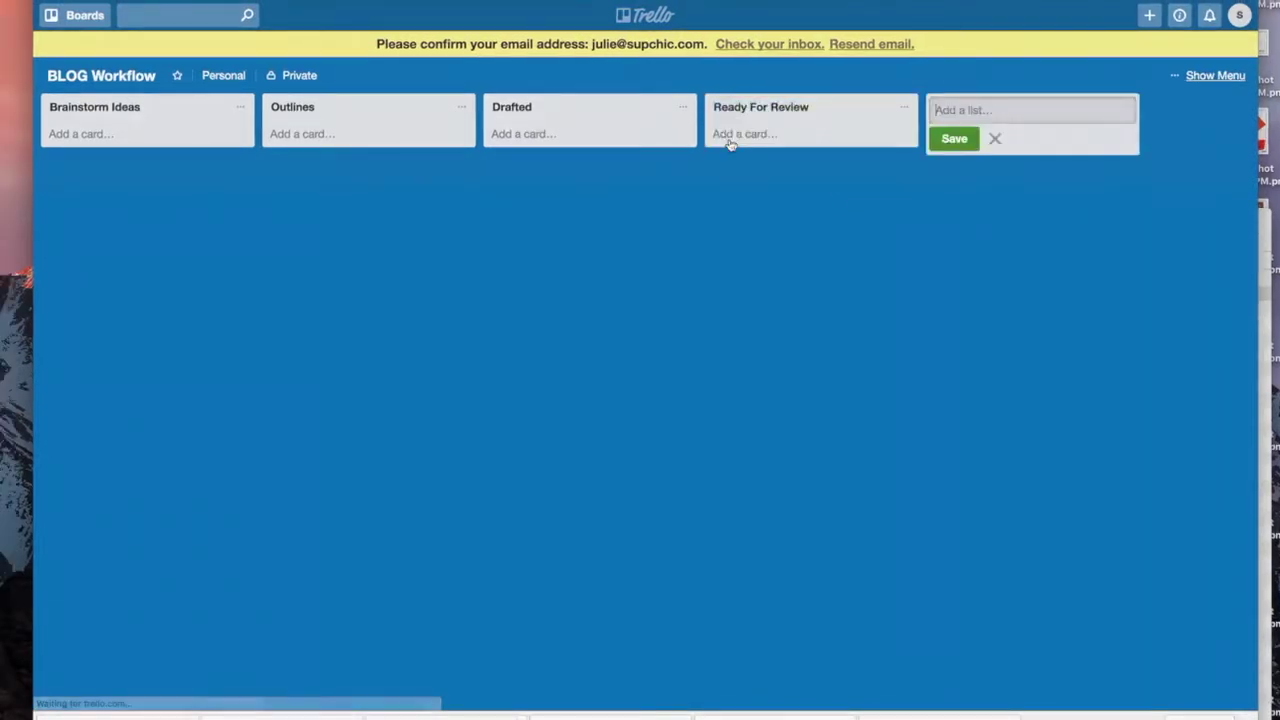
type("Published")
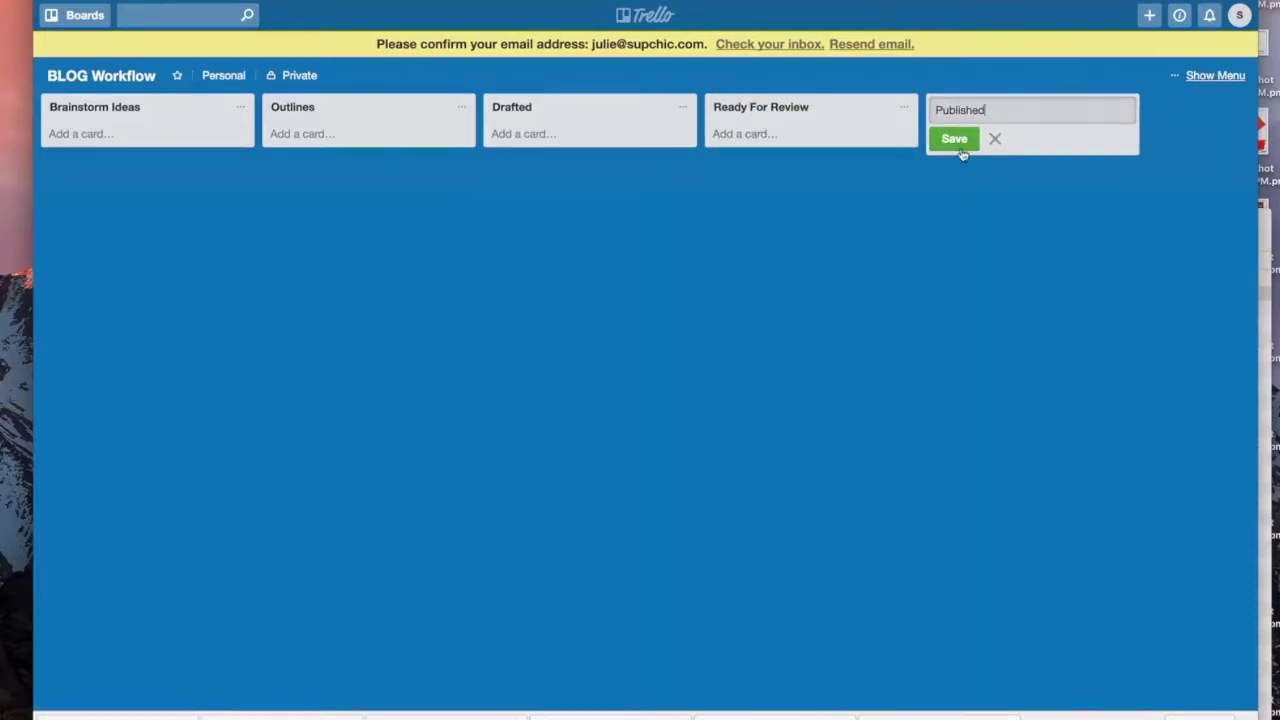
left_click(955, 139)
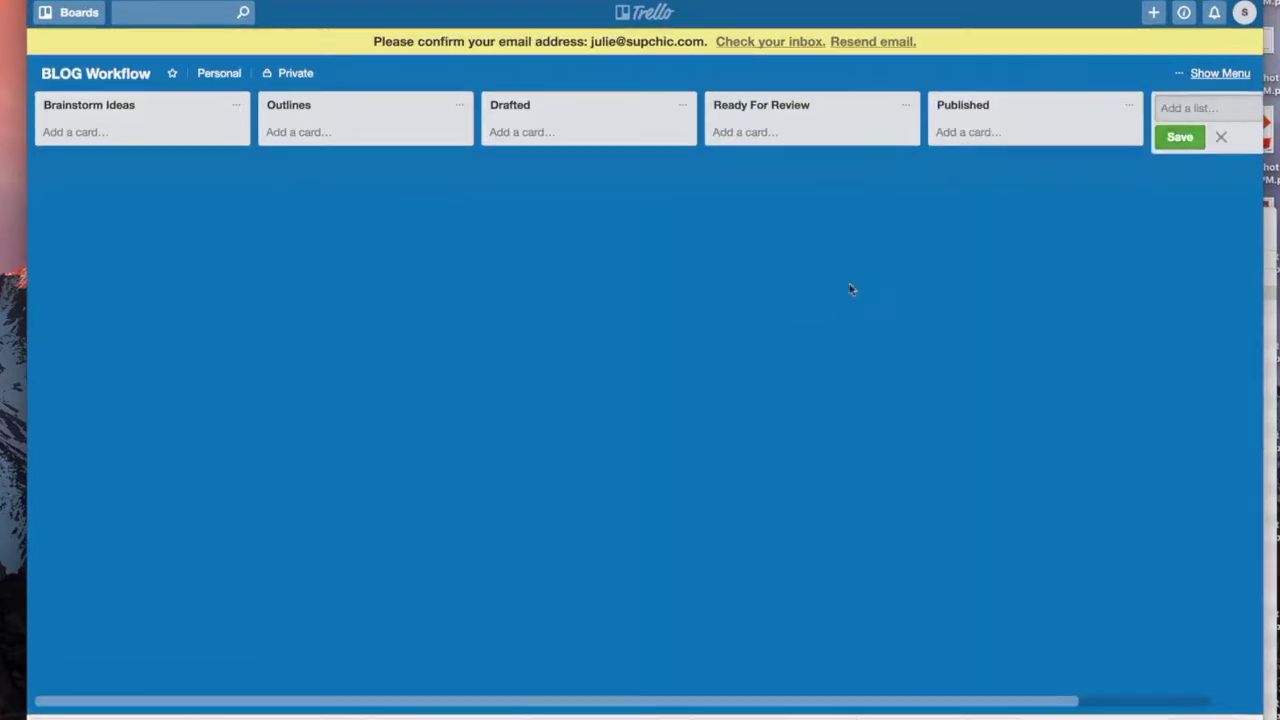
left_click(75, 132)
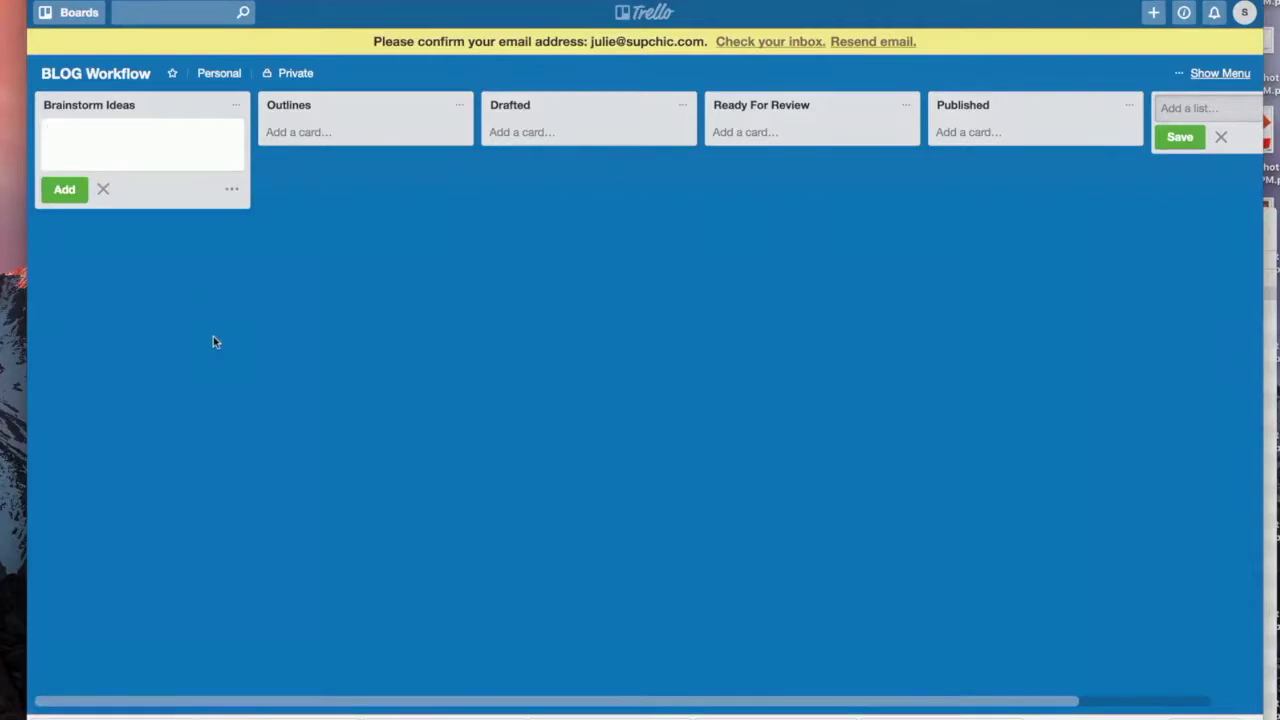
Step: Add cards '10 Gifts Holiday SUP', '5 Stocking Stuffers Paddleboarder', '10 Gifts for SUP Kids', 'Best Accessories for GoPro SUP'
type("10 Gifts Holiday")
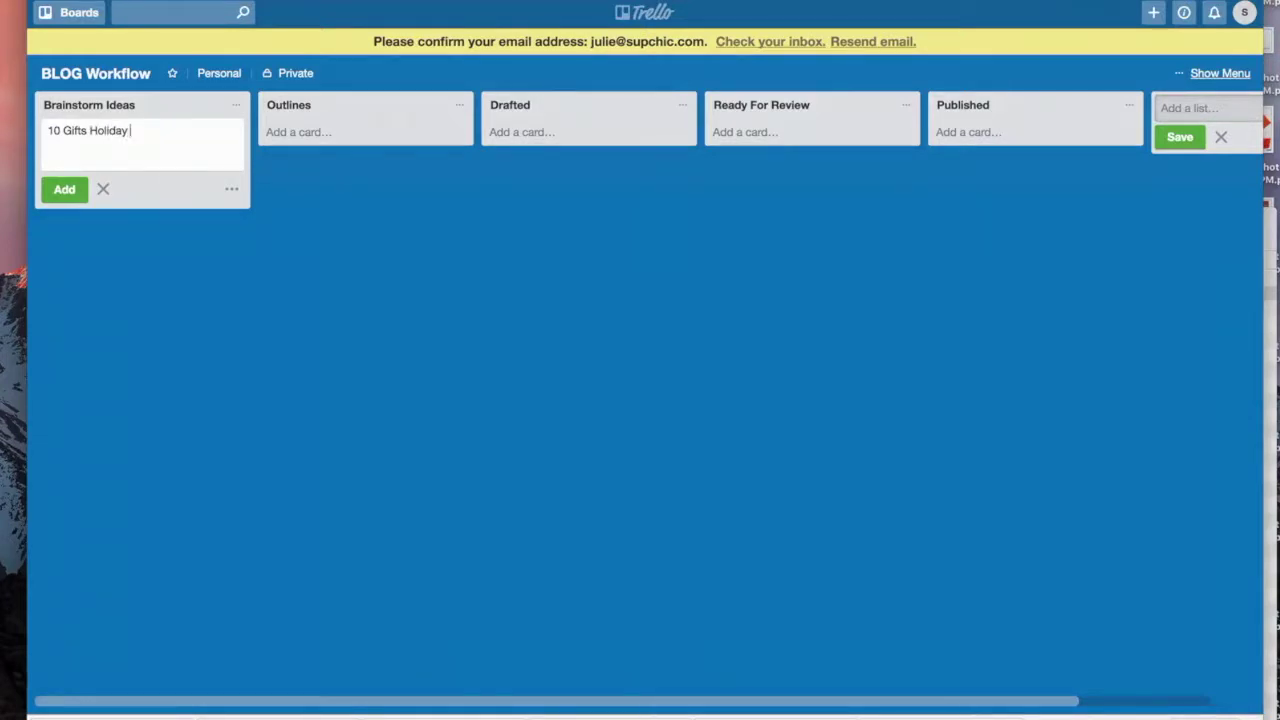
type(" SUP")
key("Return")
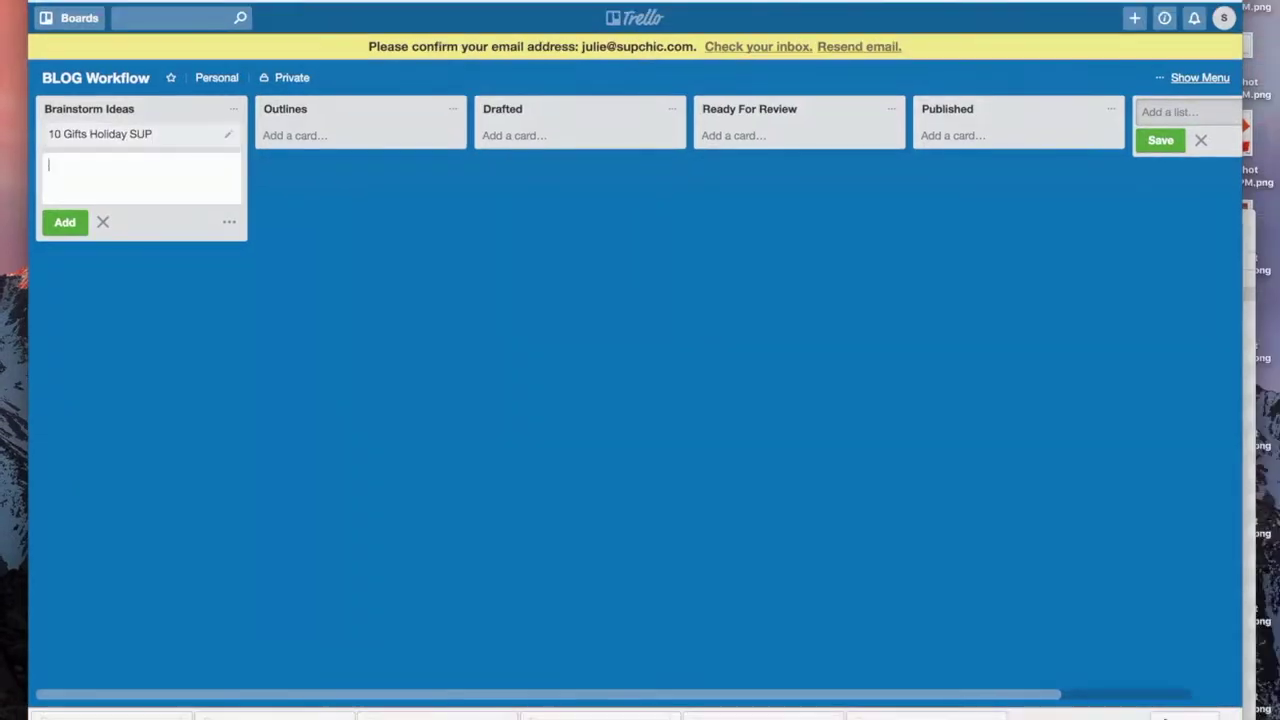
type("5 Stocking Stuffers ")
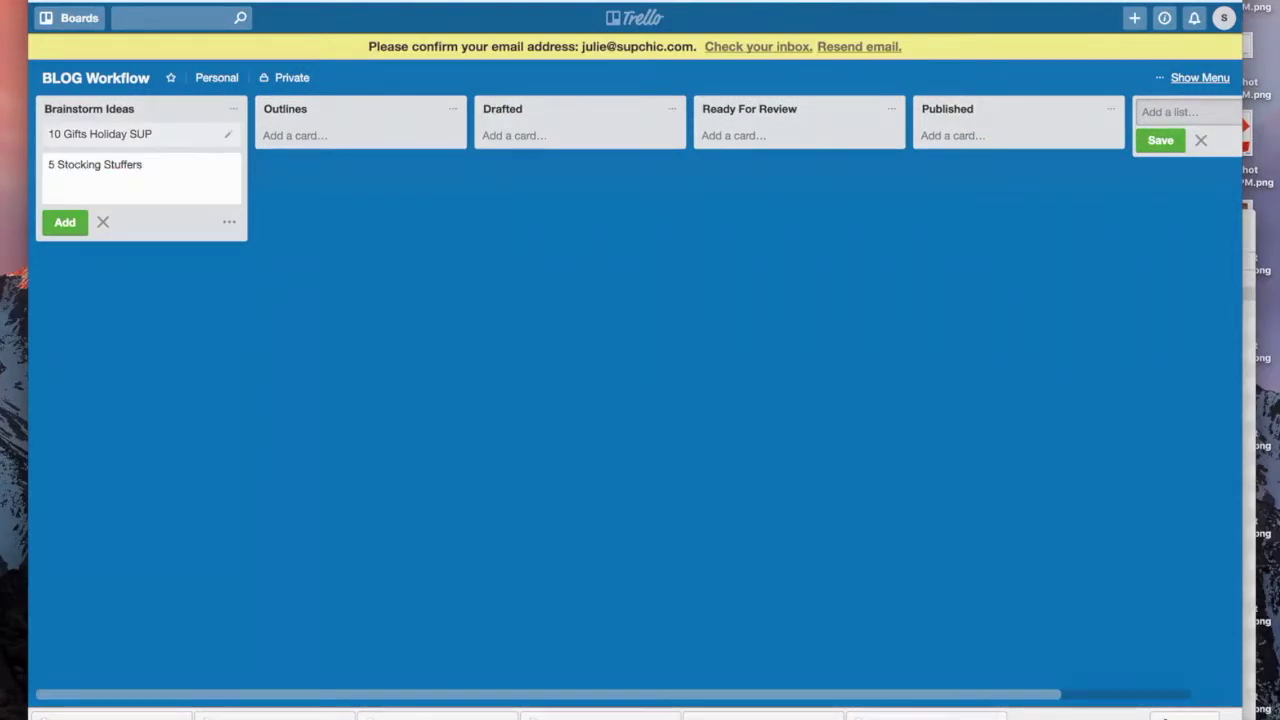
type("Paddleboar")
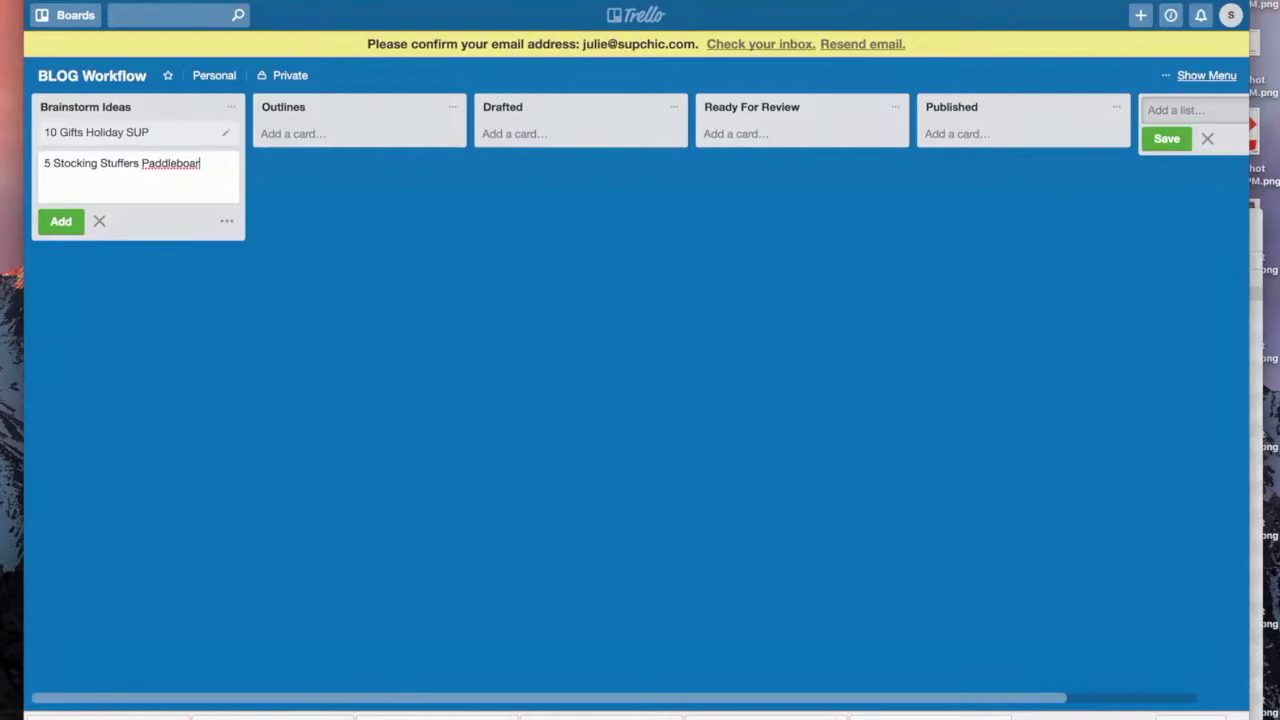
type("ders")
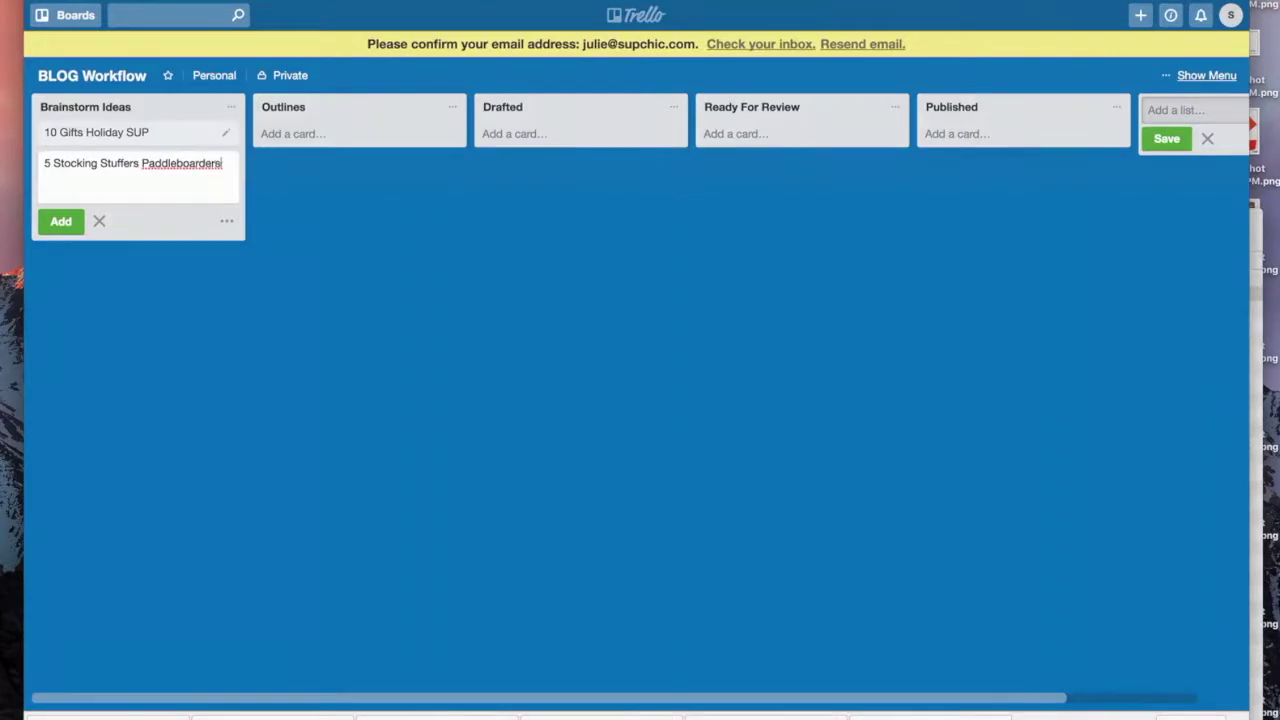
key("Return")
type("10 Gifts ")
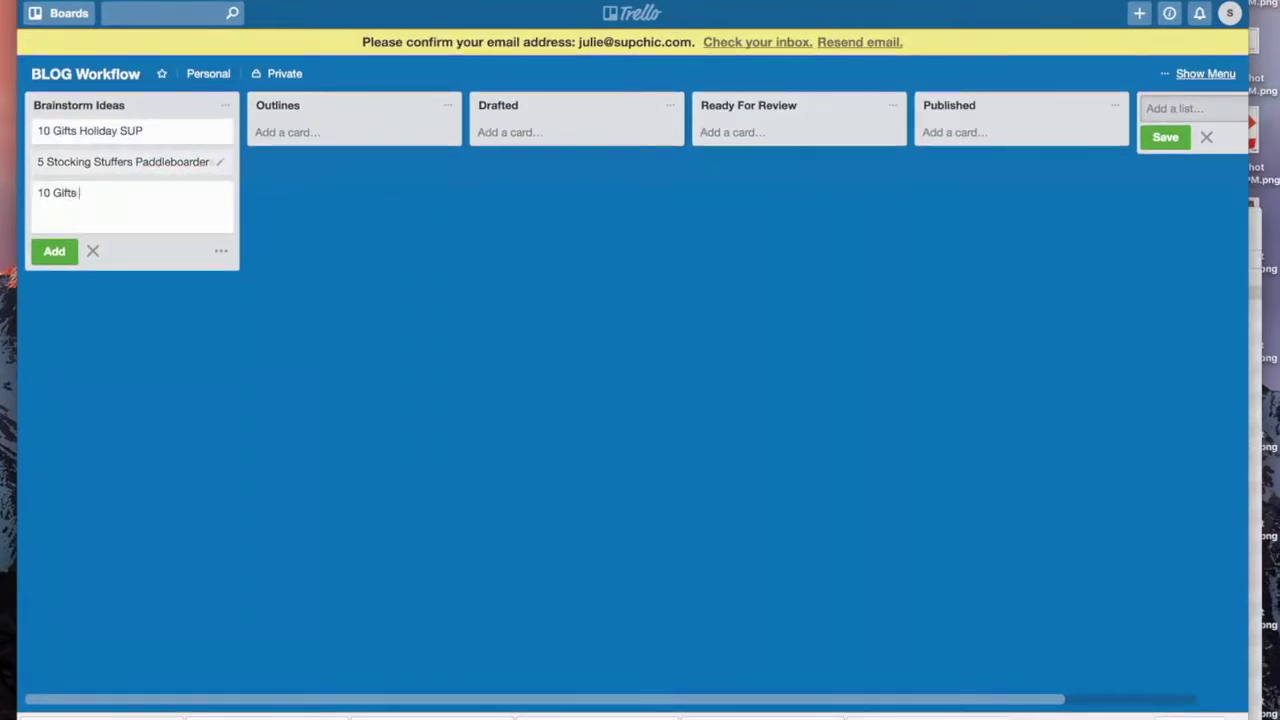
type("for SUP Kids")
key("Return")
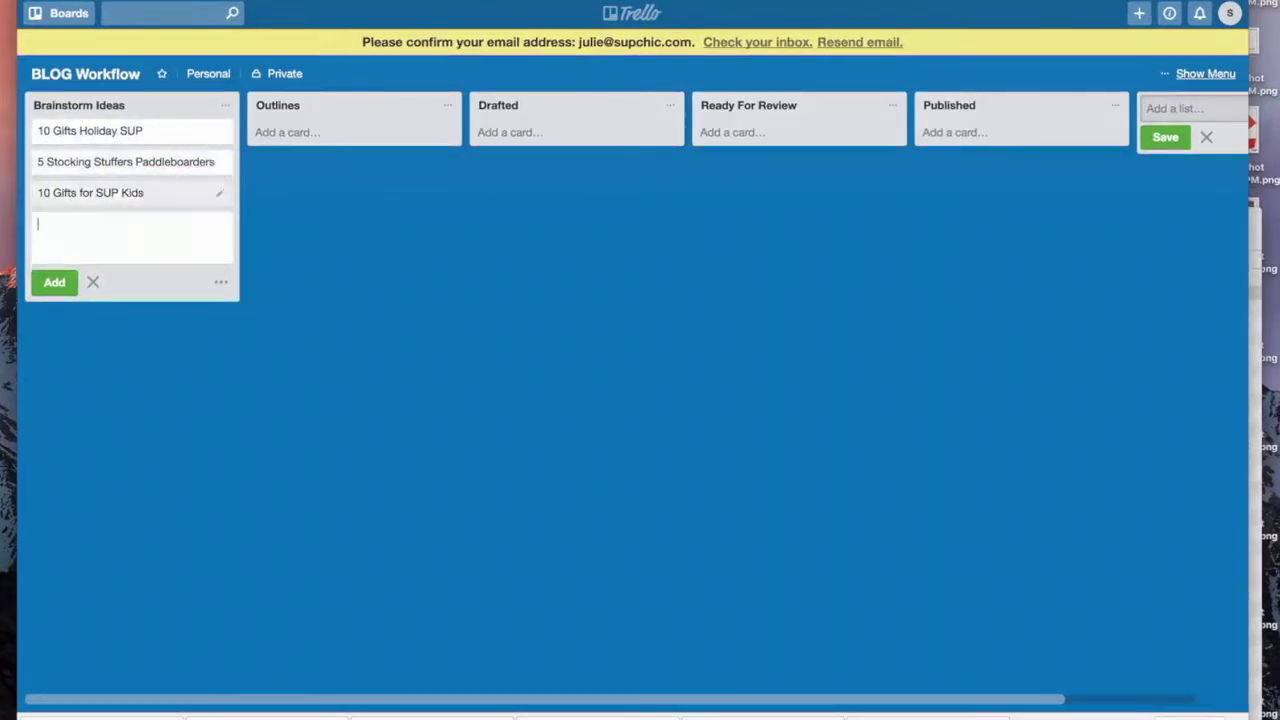
type("Best Acces")
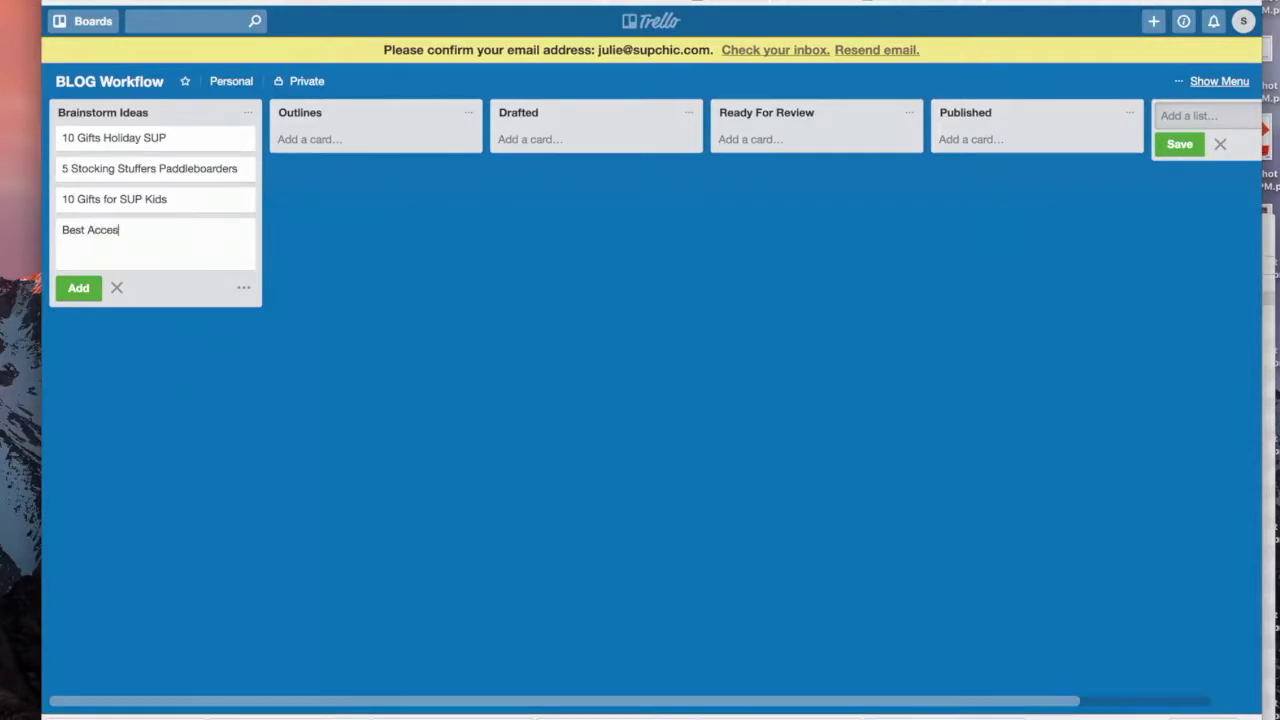
type("sories for G")
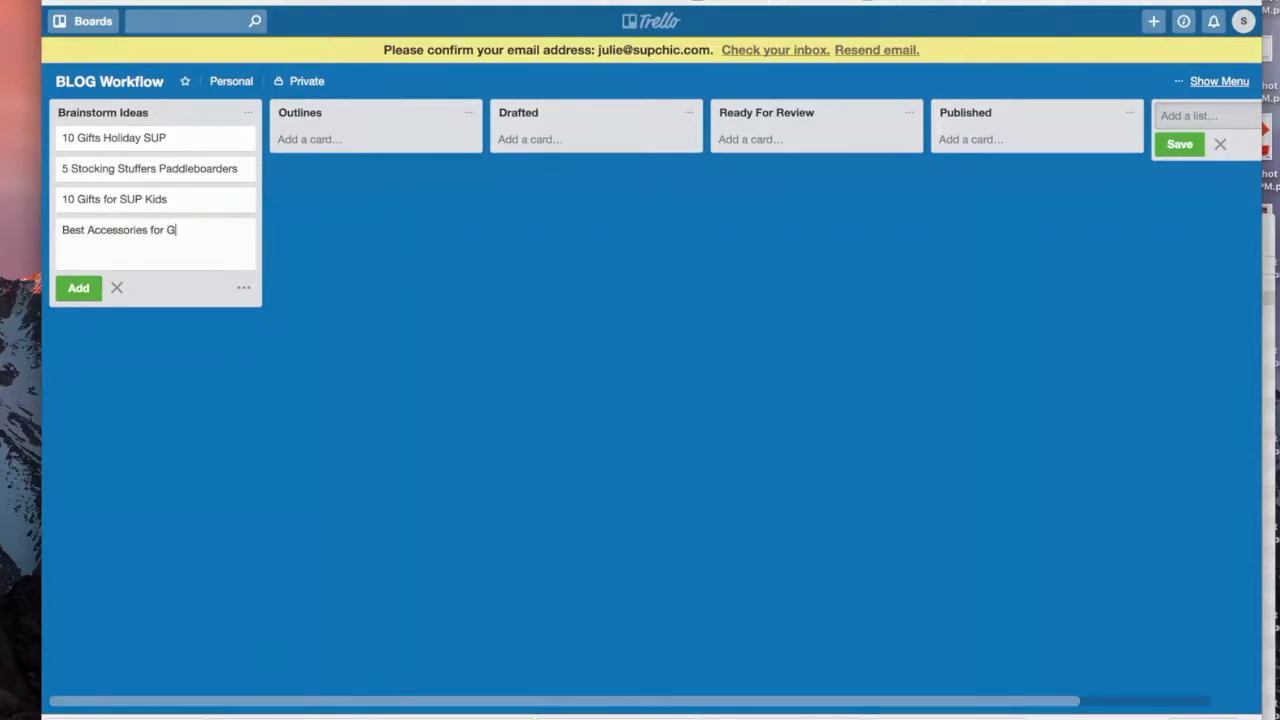
type("oPro SUP")
key("Return")
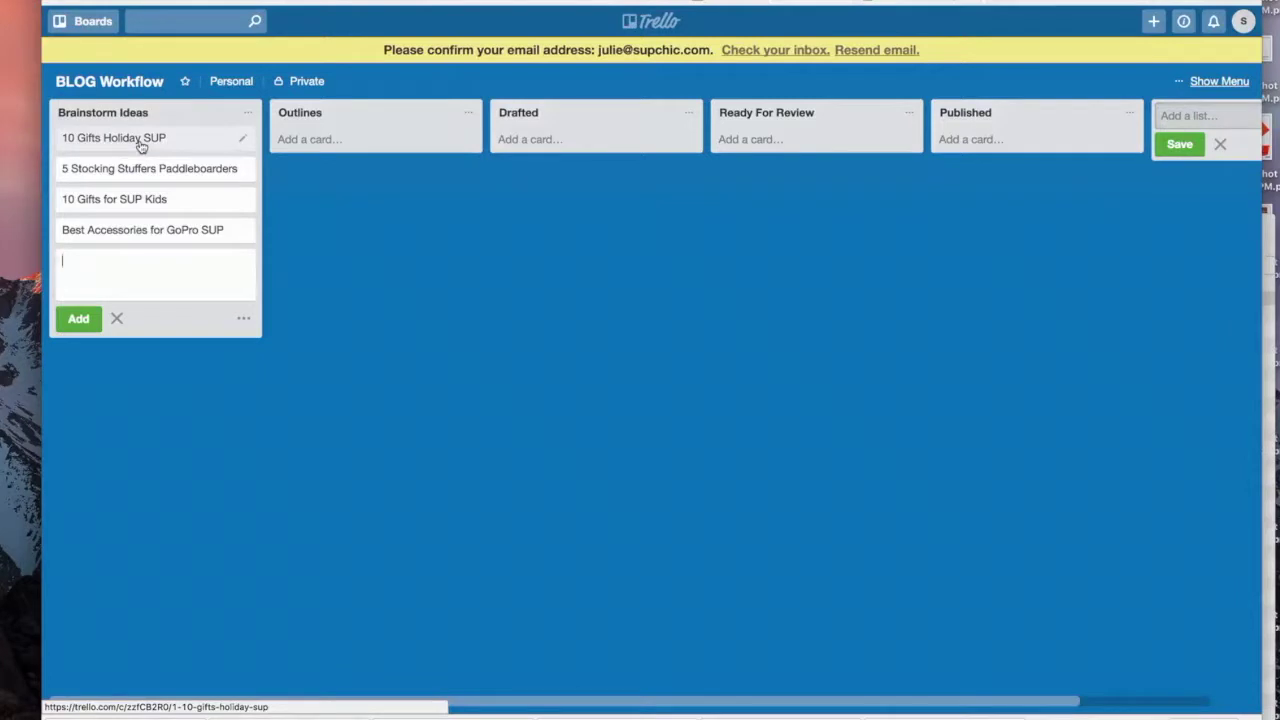
Step: Move 10 Gifts Holiday SUP into Outlines and start its description with 'Introduction for Holiday'
left_click_drag(141, 146, 372, 146)
left_click(372, 146)
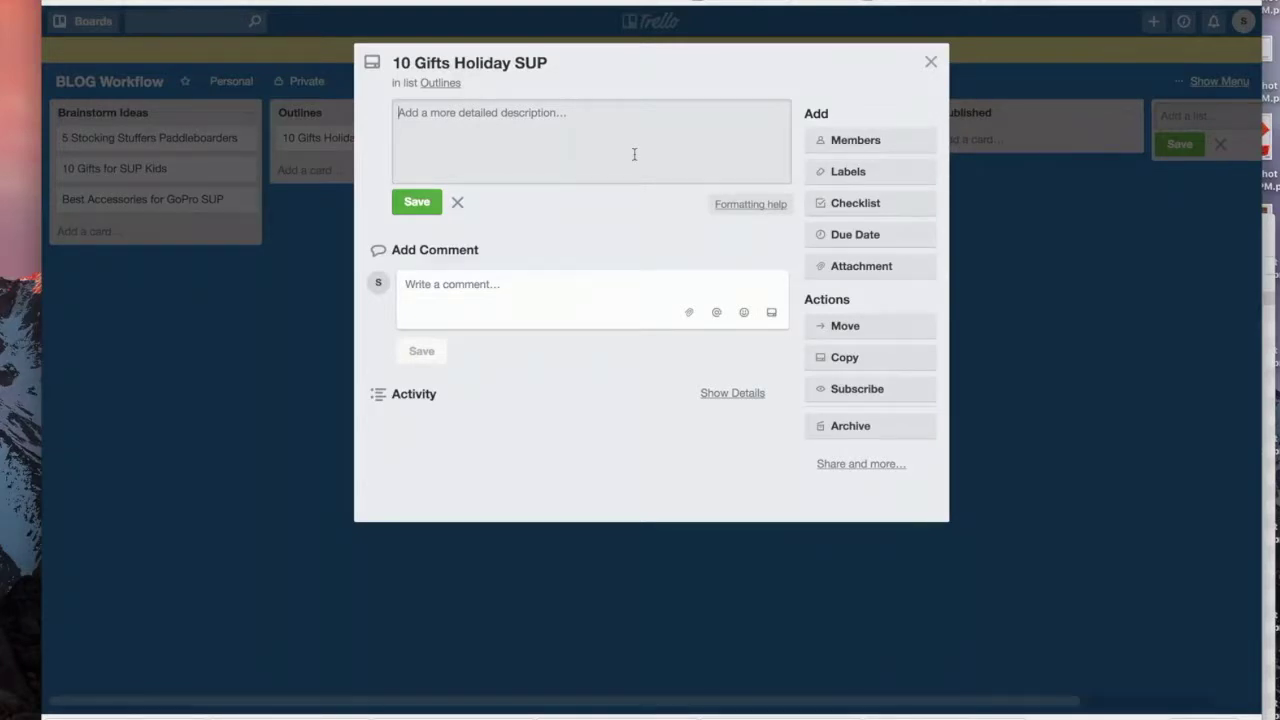
type("Ed")
key("BackSpace")
key("BackSpace")
type("Introduction")
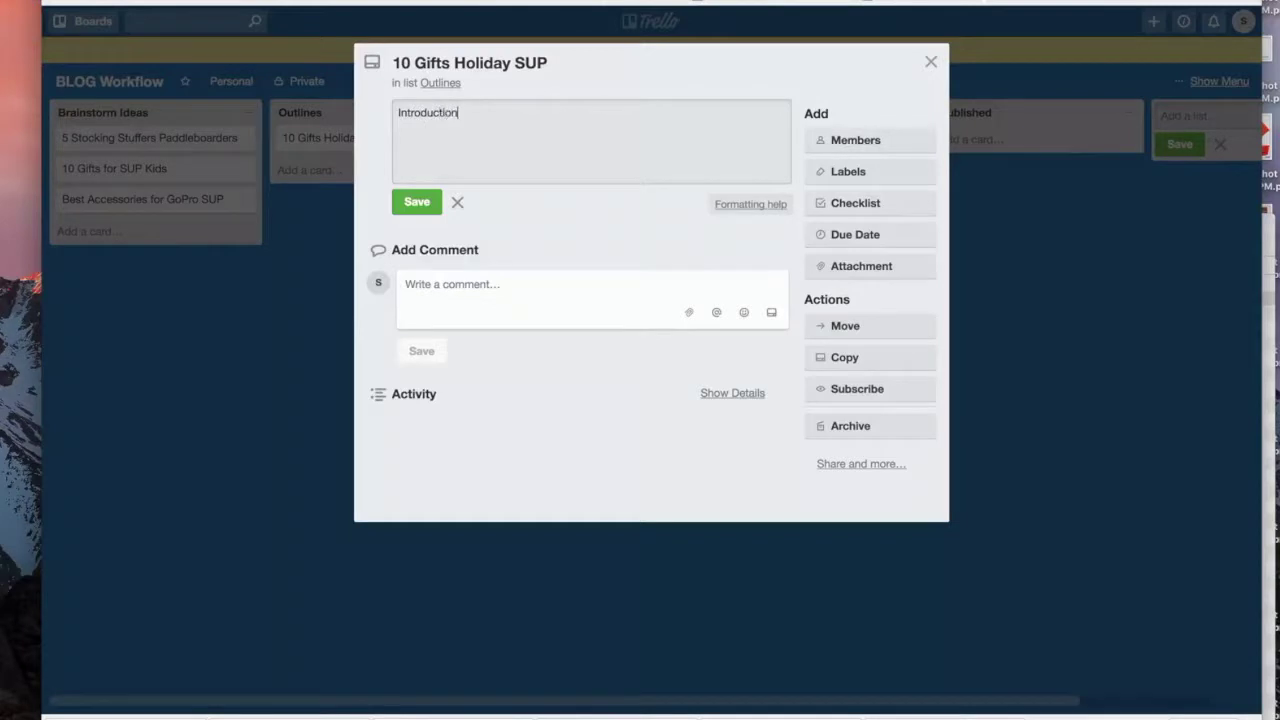
type(" for Holidays")
key("Return")
Step: Attach the PDF from the Google Drive 'demo documents' folder to the card
left_click(870, 270)
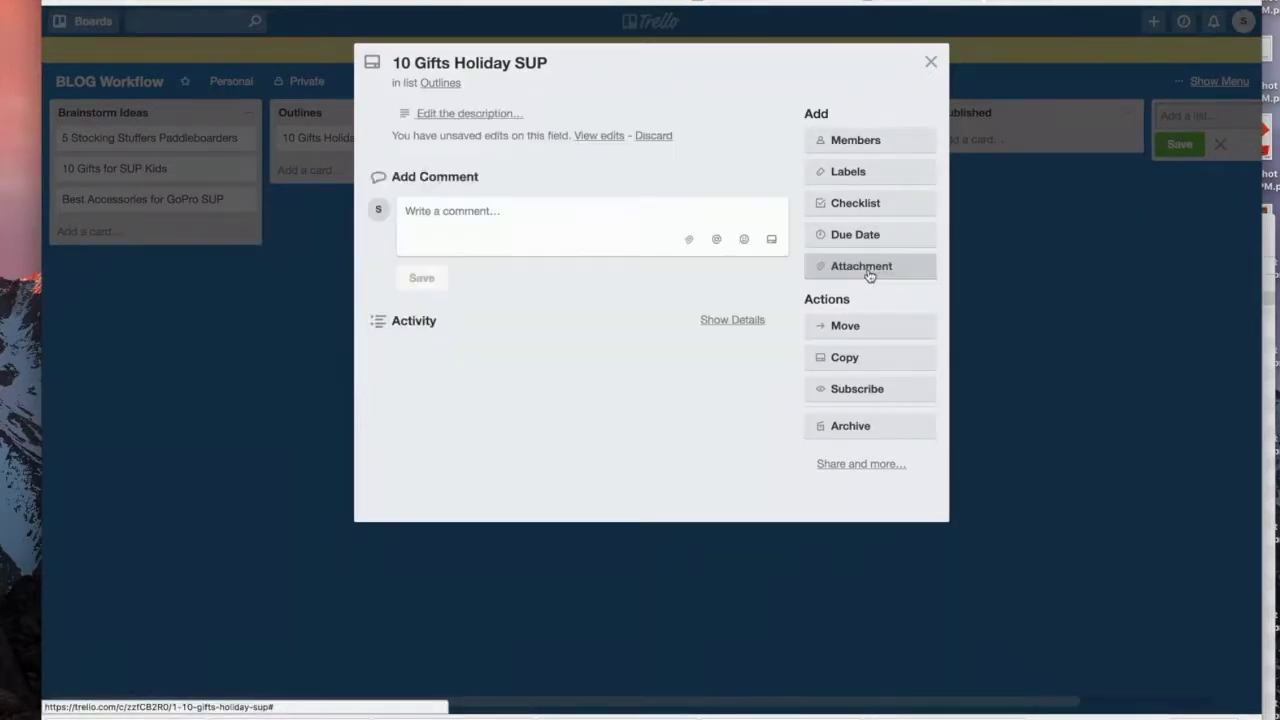
left_click(846, 381)
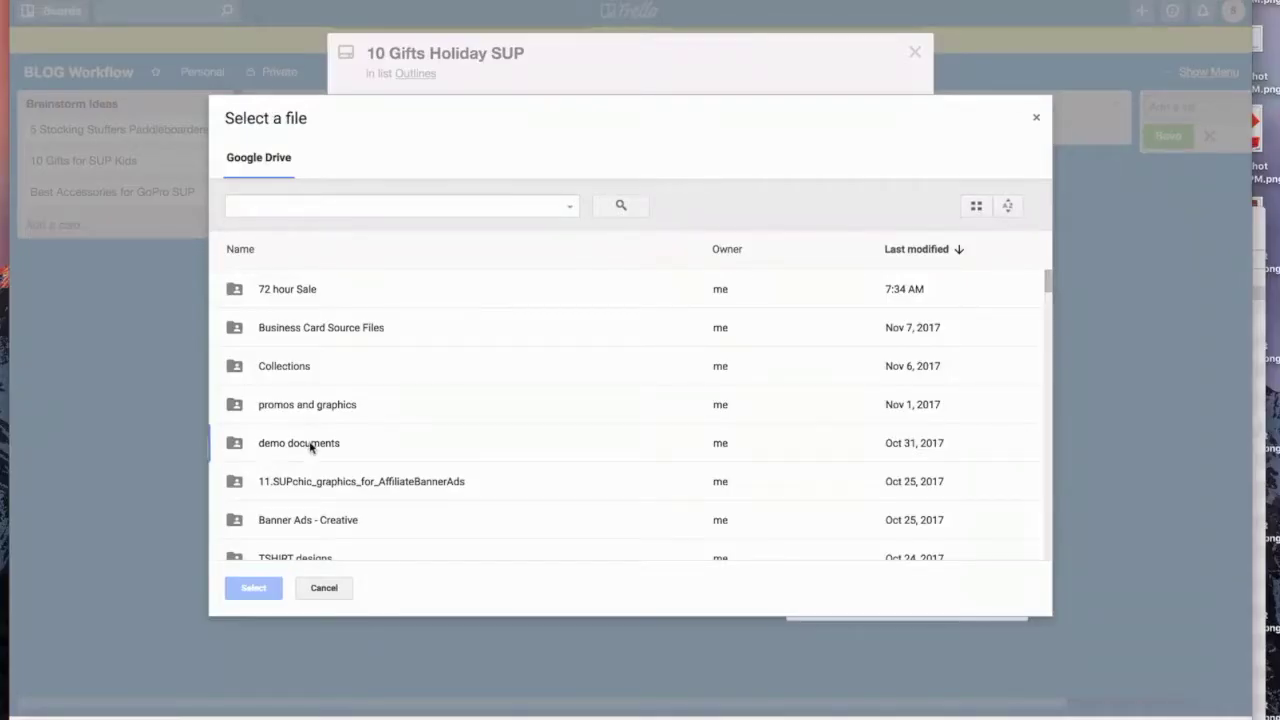
double_click(310, 446)
left_click(290, 300)
left_click(253, 587)
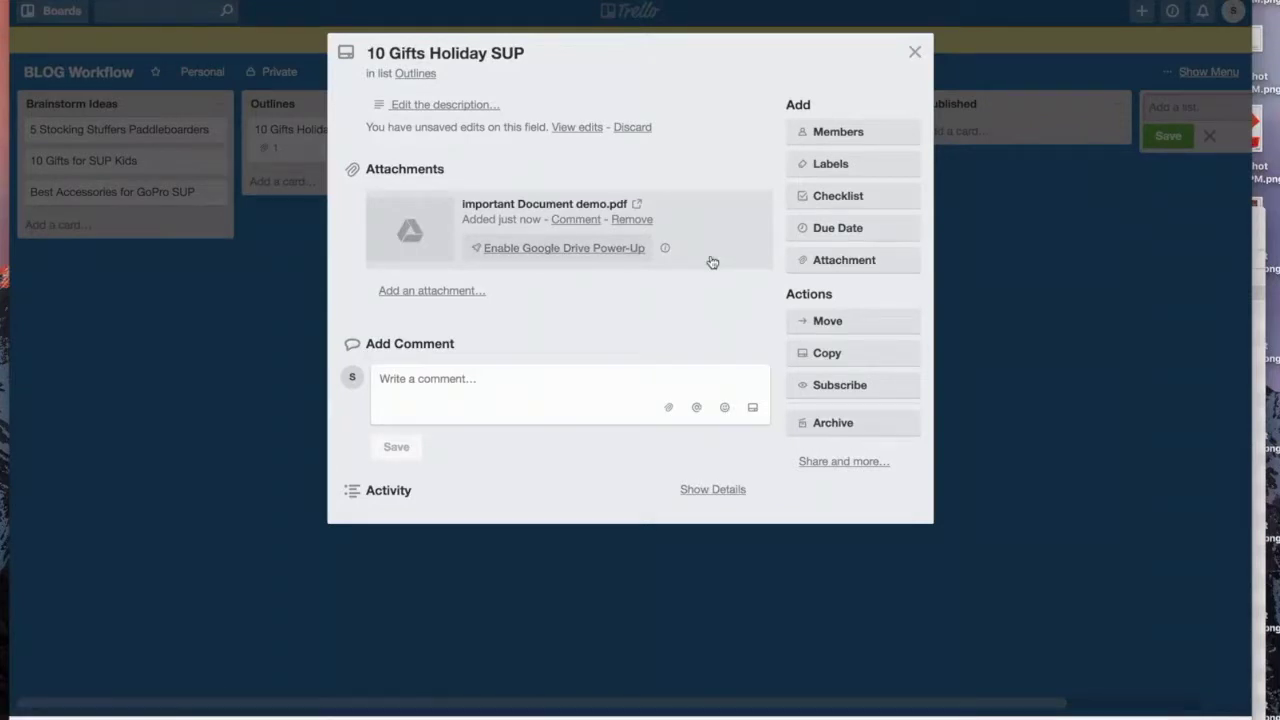
Step: Save the description outline with line 1 'GoPro', line 2 'SUP necklace' and a fourth line
left_click(444, 105)
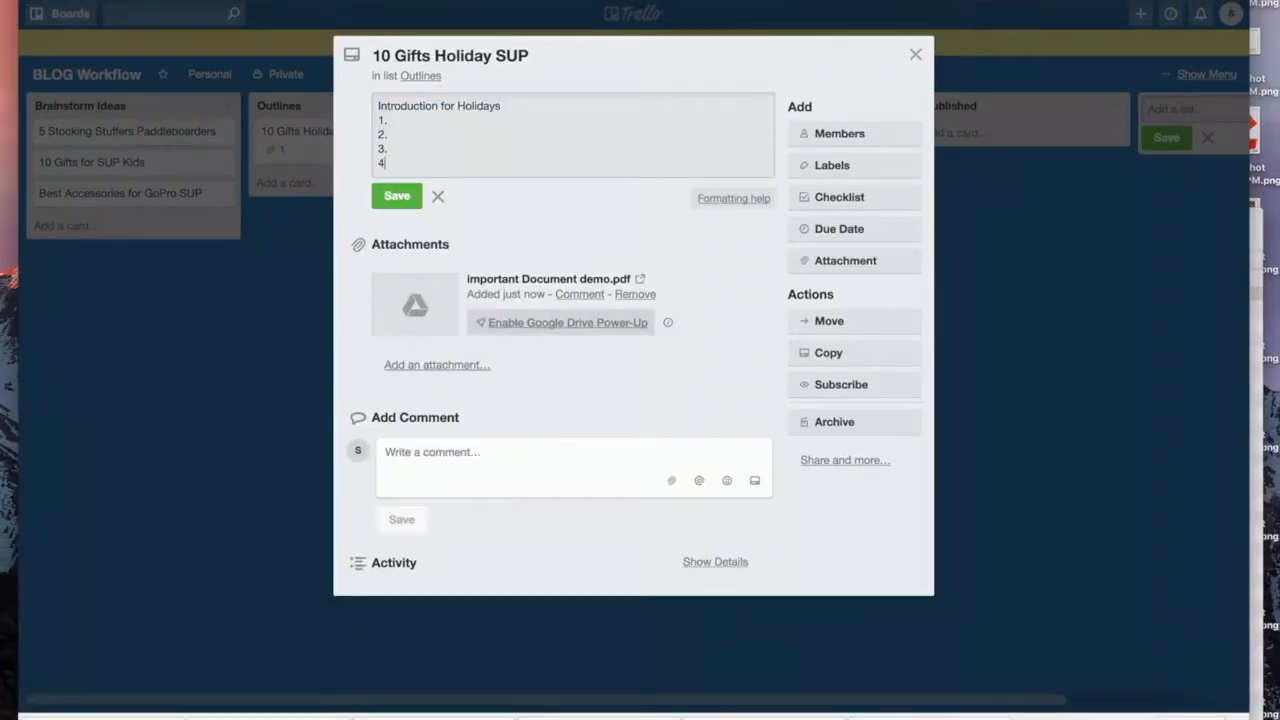
key("Return")
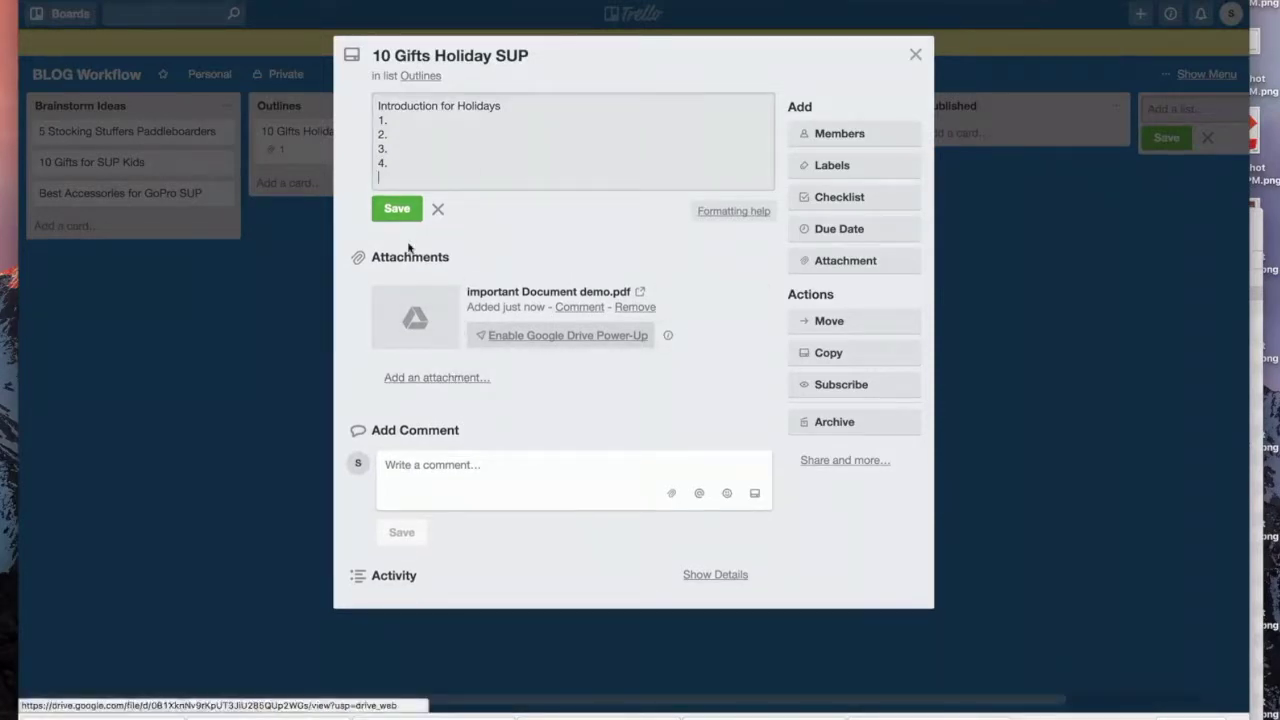
left_click(430, 121)
type("GoP")
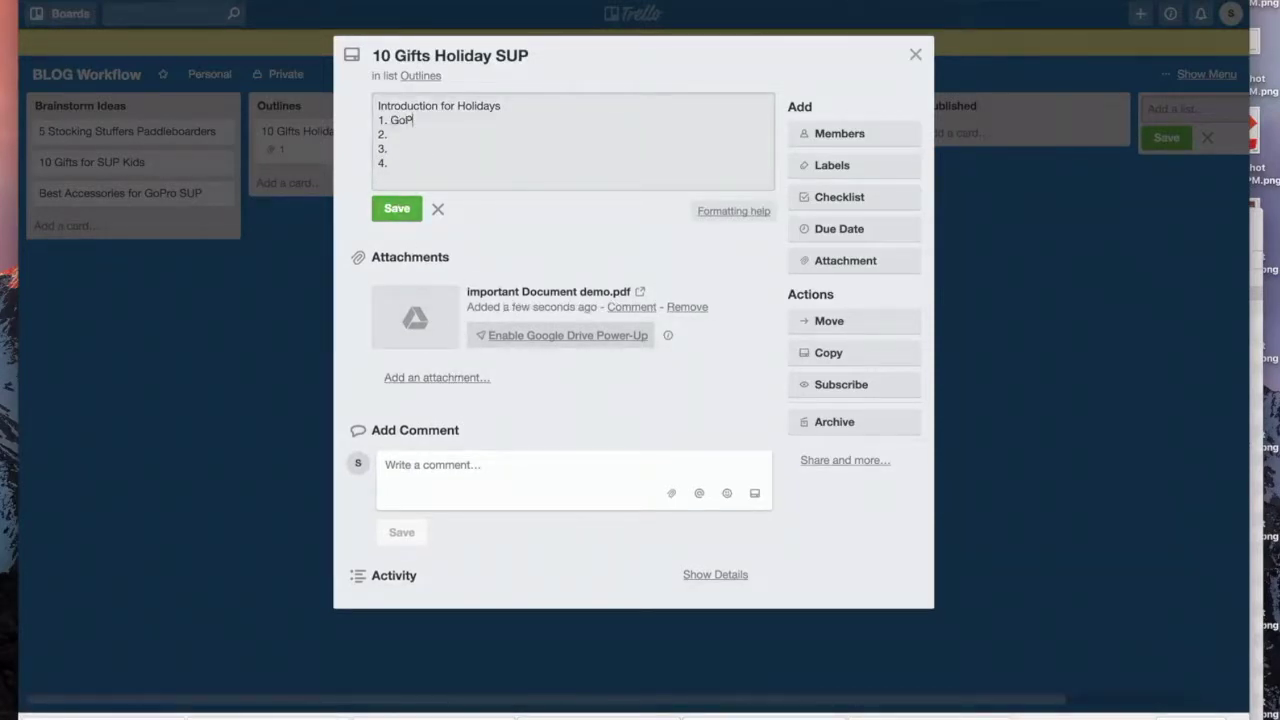
type("ro")
left_click(390, 134)
type("SUP necklace")
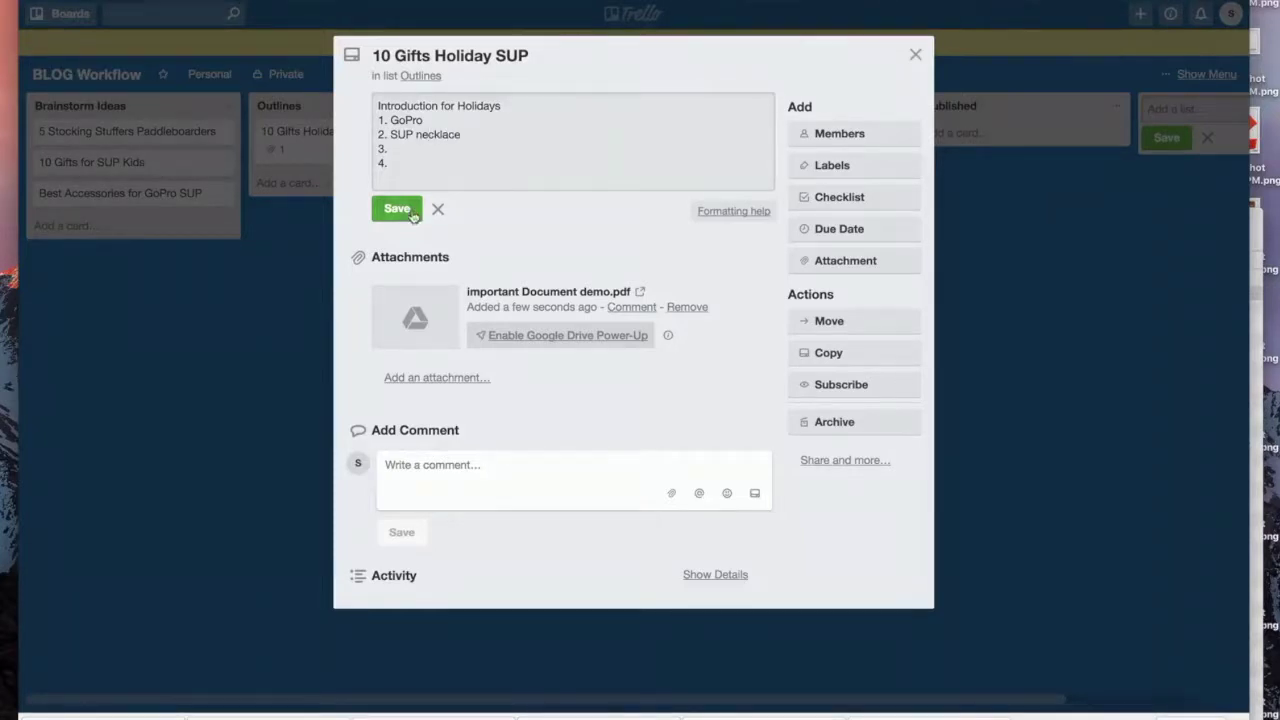
left_click(413, 211)
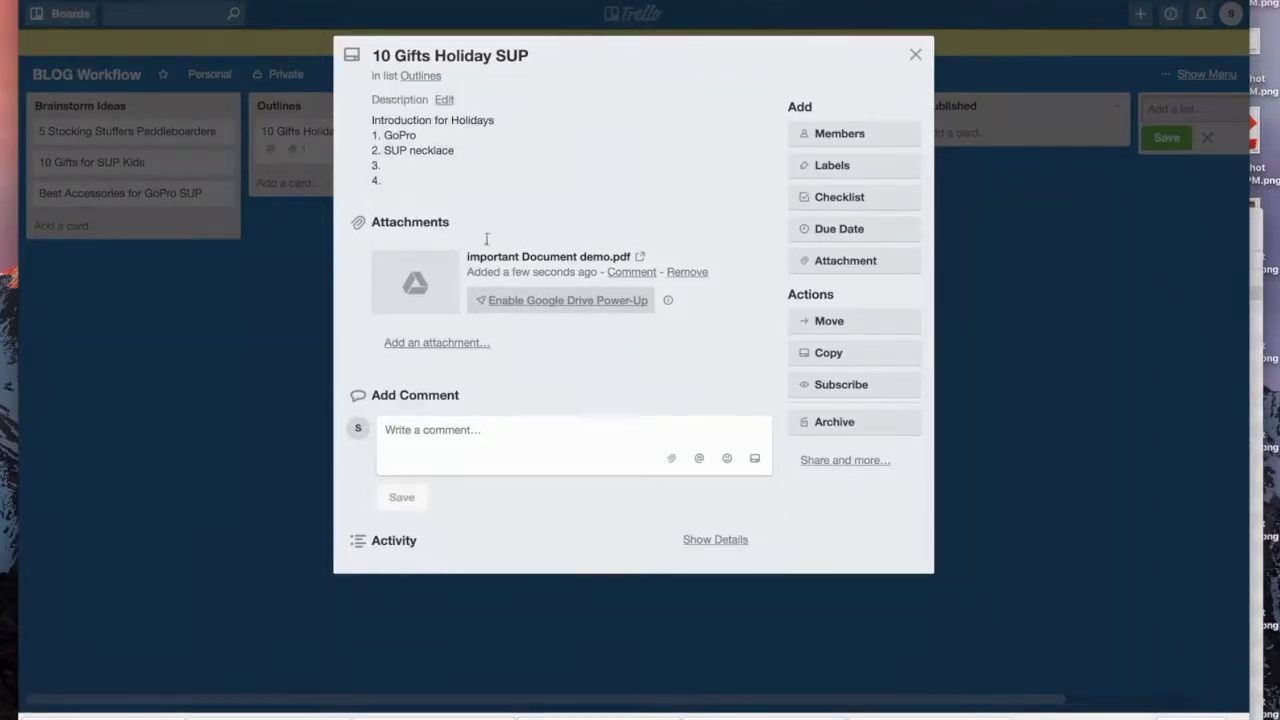
left_click(454, 465)
Step: Comment 'Need to download Affiliate Links for each product' on the card
type("Need to donw")
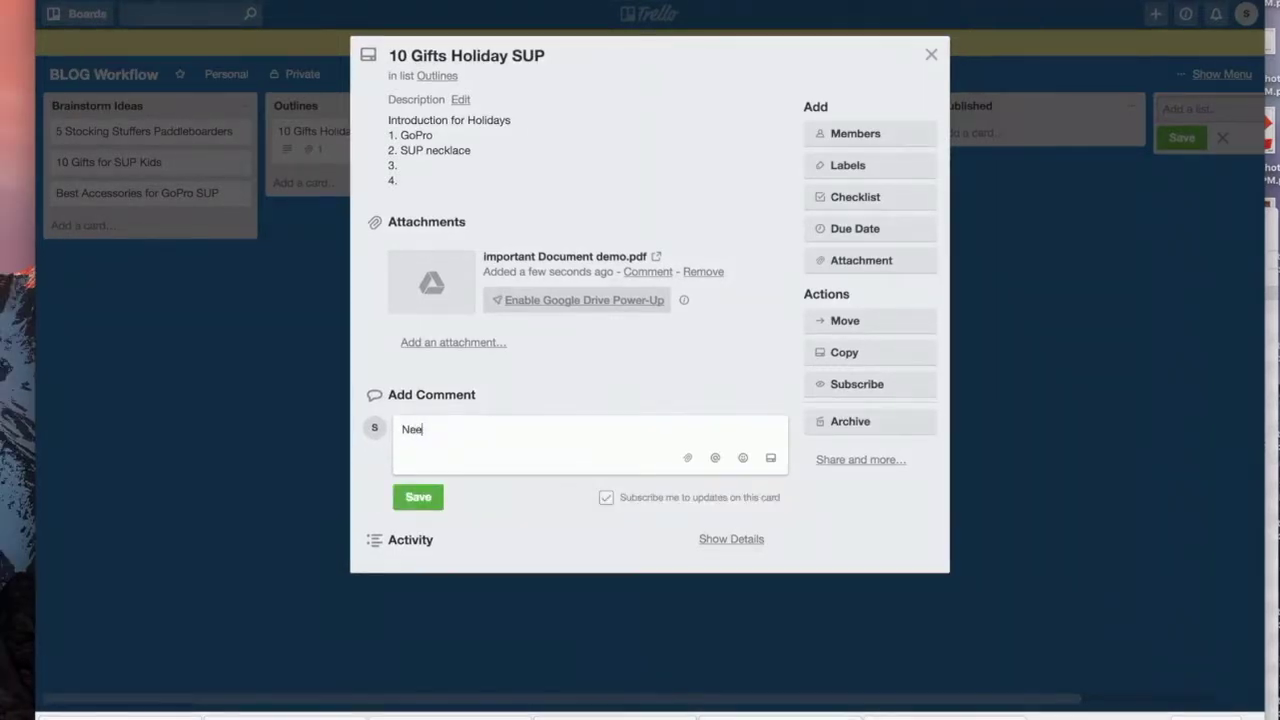
key("BackSpace")
key("BackSpace")
type("wnloa")
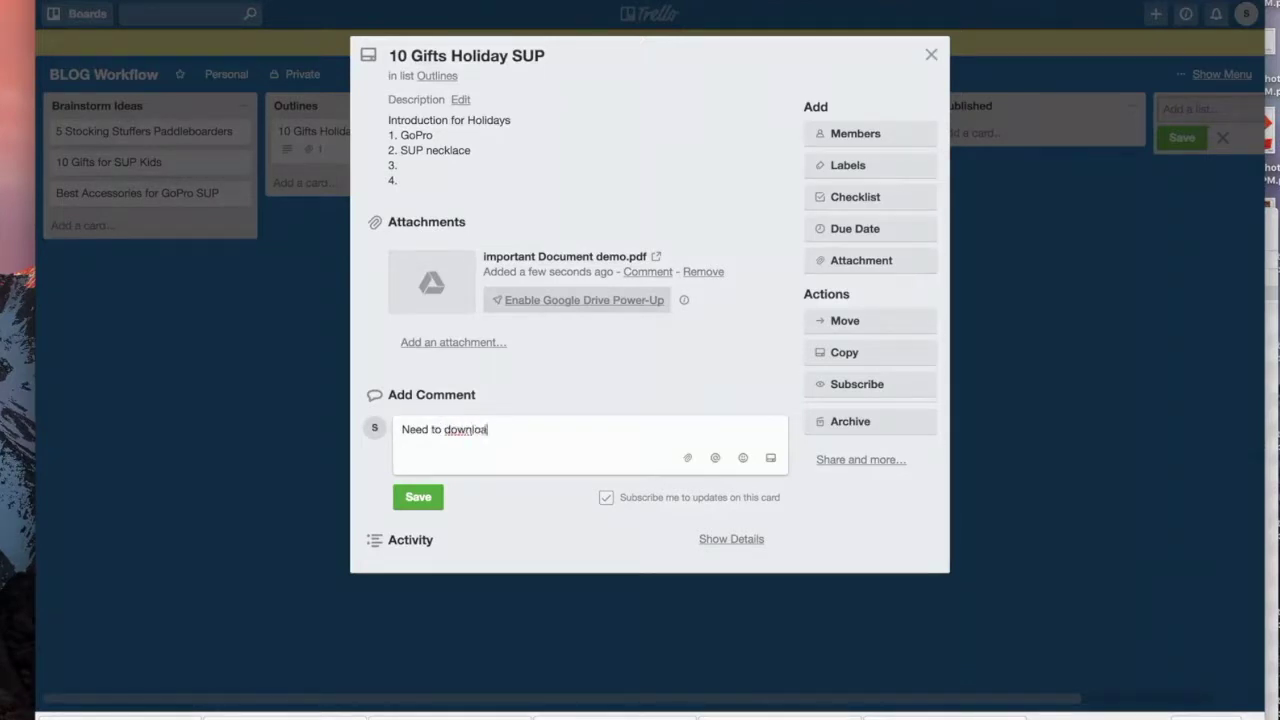
type("d Affiliate Links")
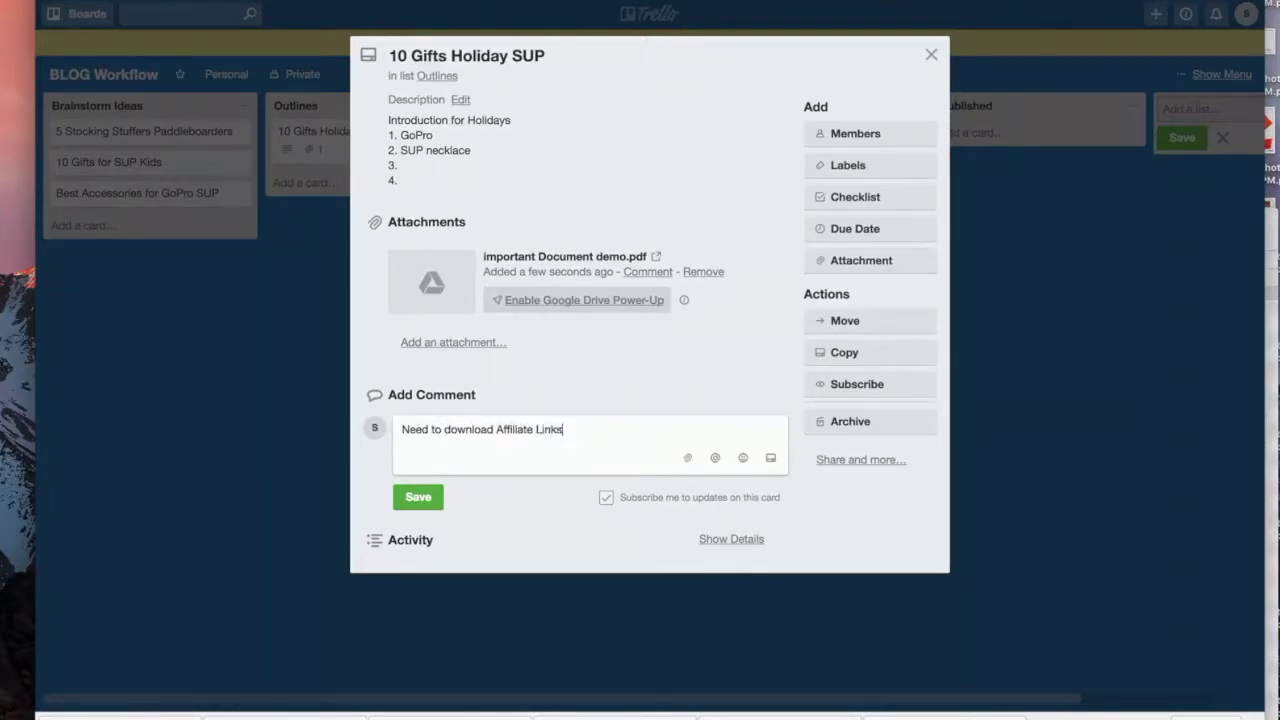
type(" for each product")
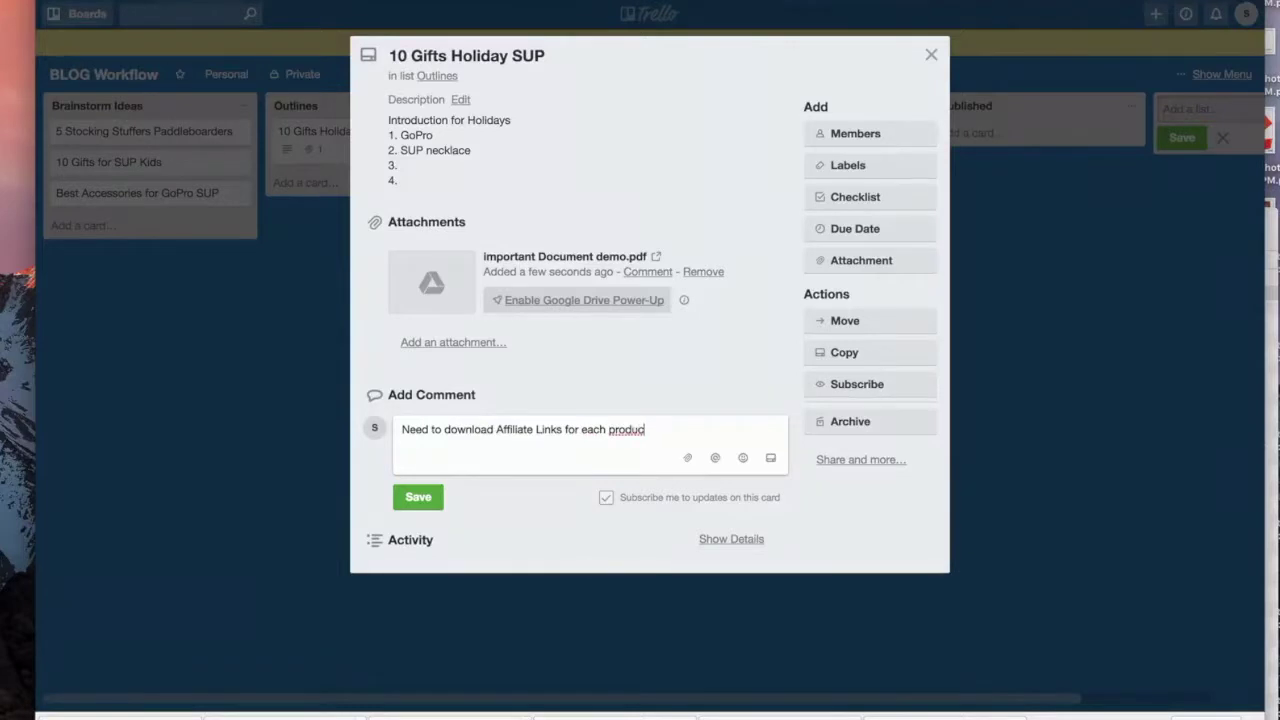
left_click(416, 500)
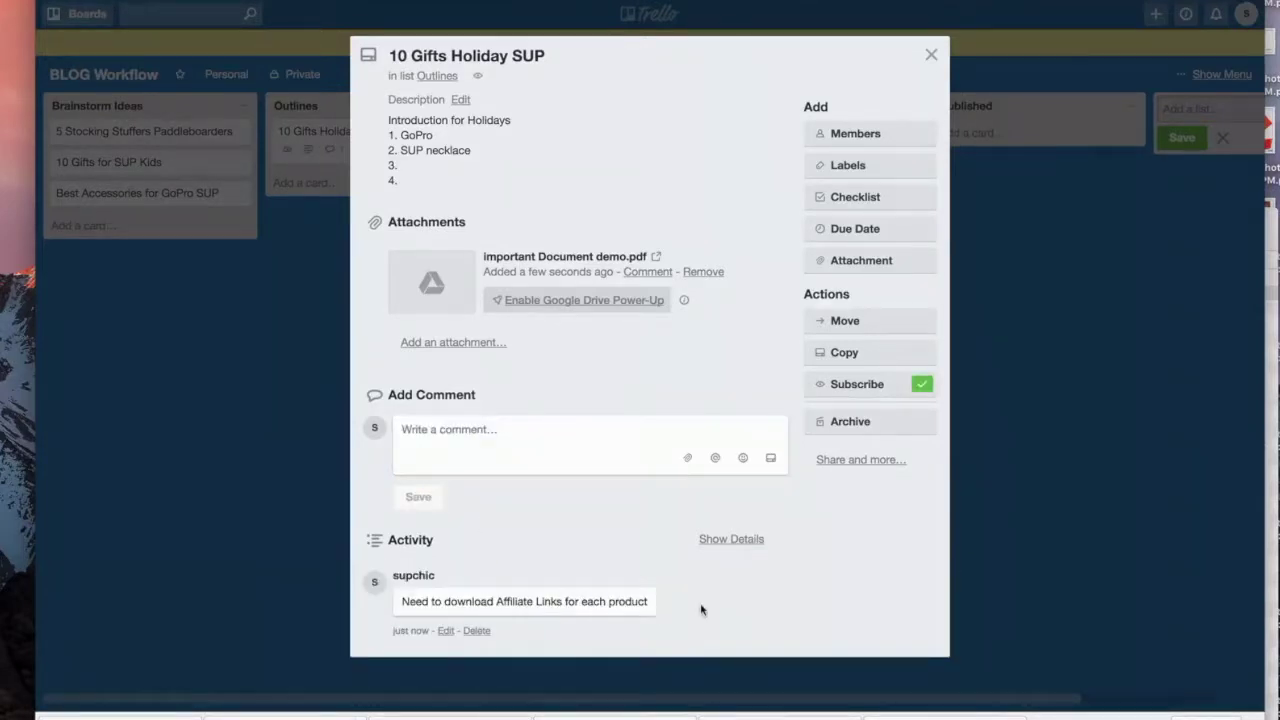
left_click(858, 198)
Step: Create a checklist with items 'Affiliate Links in place' and 'Graphics for Blog Post'
left_click(853, 332)
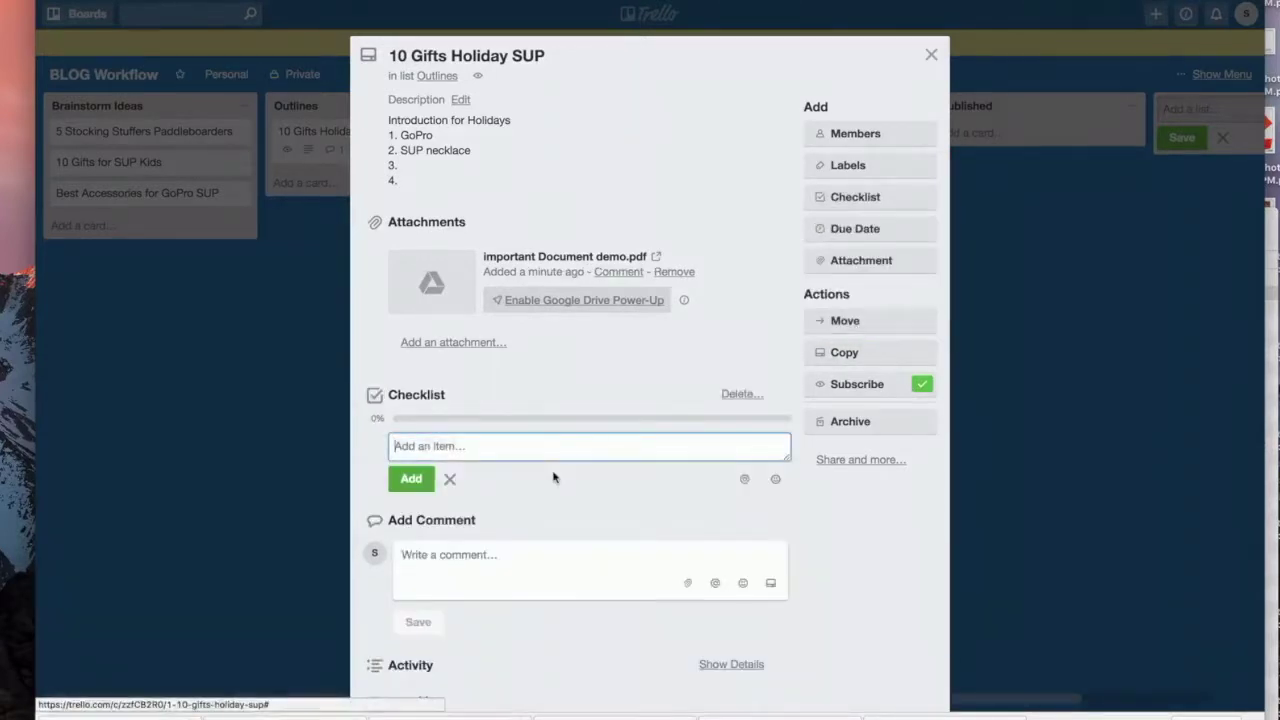
type("Affiliate Links i")
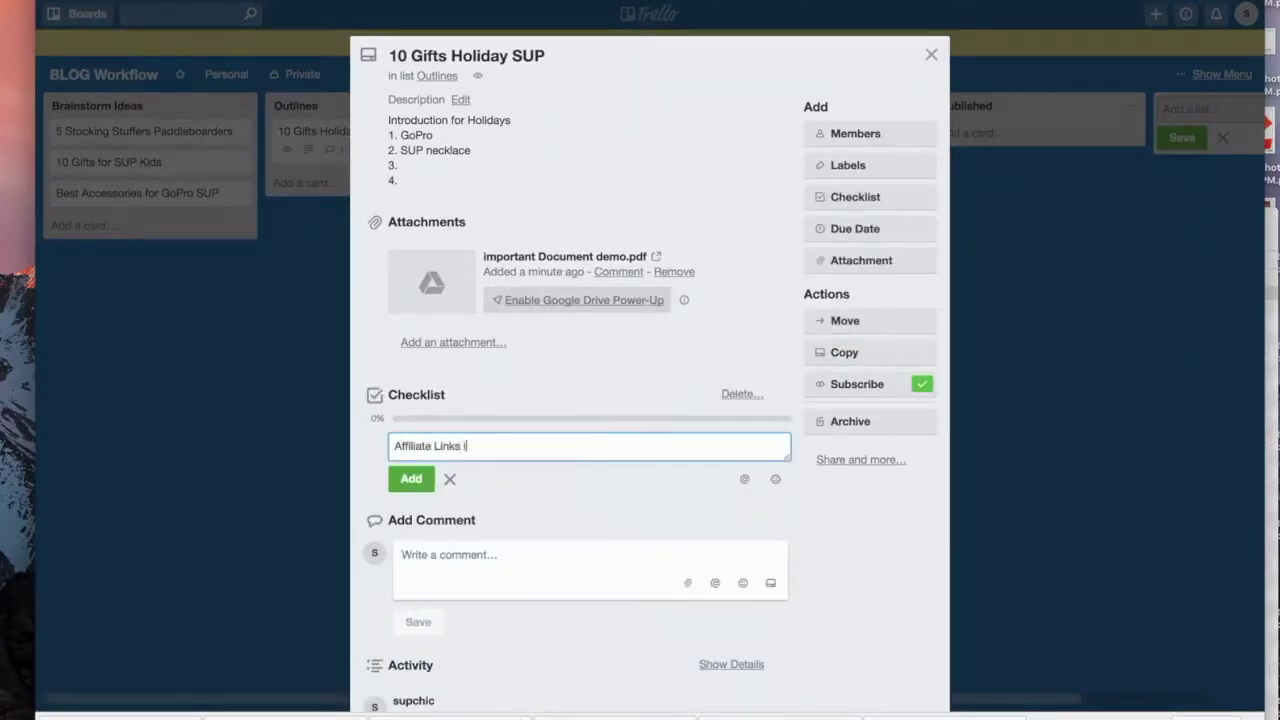
type("n place")
key("Return")
type("Graphi")
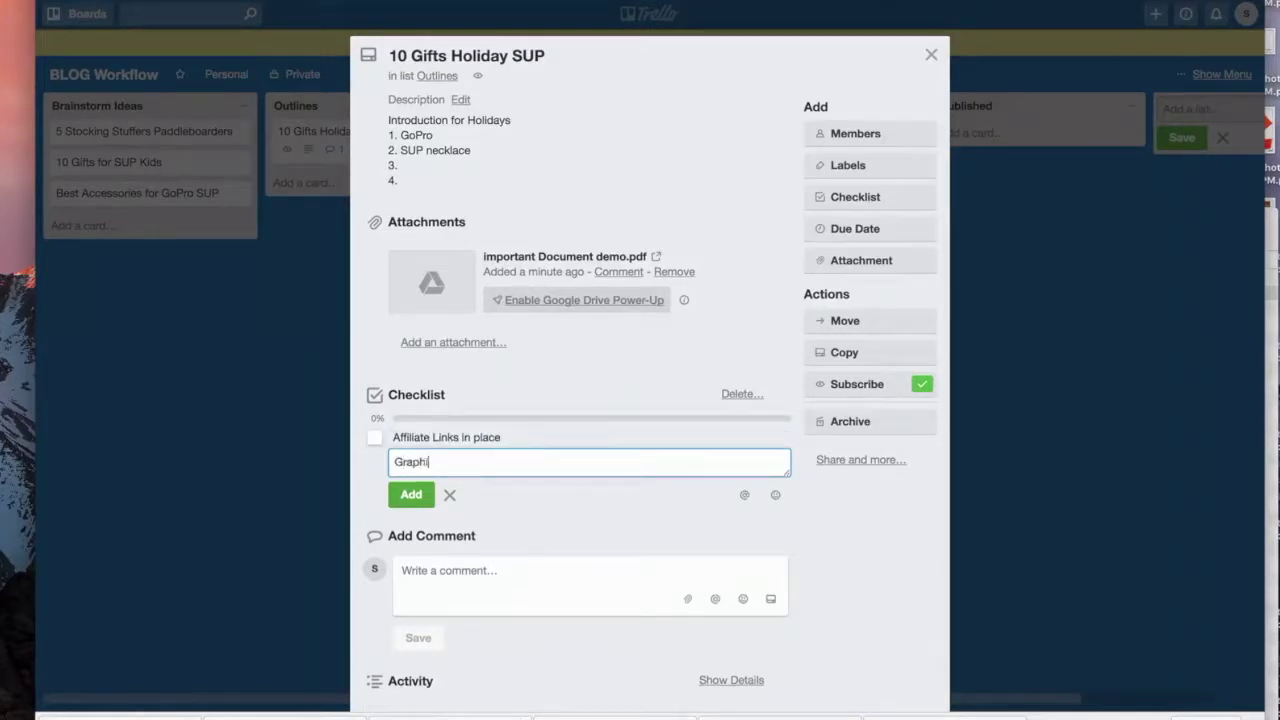
type("cs for Blog P")
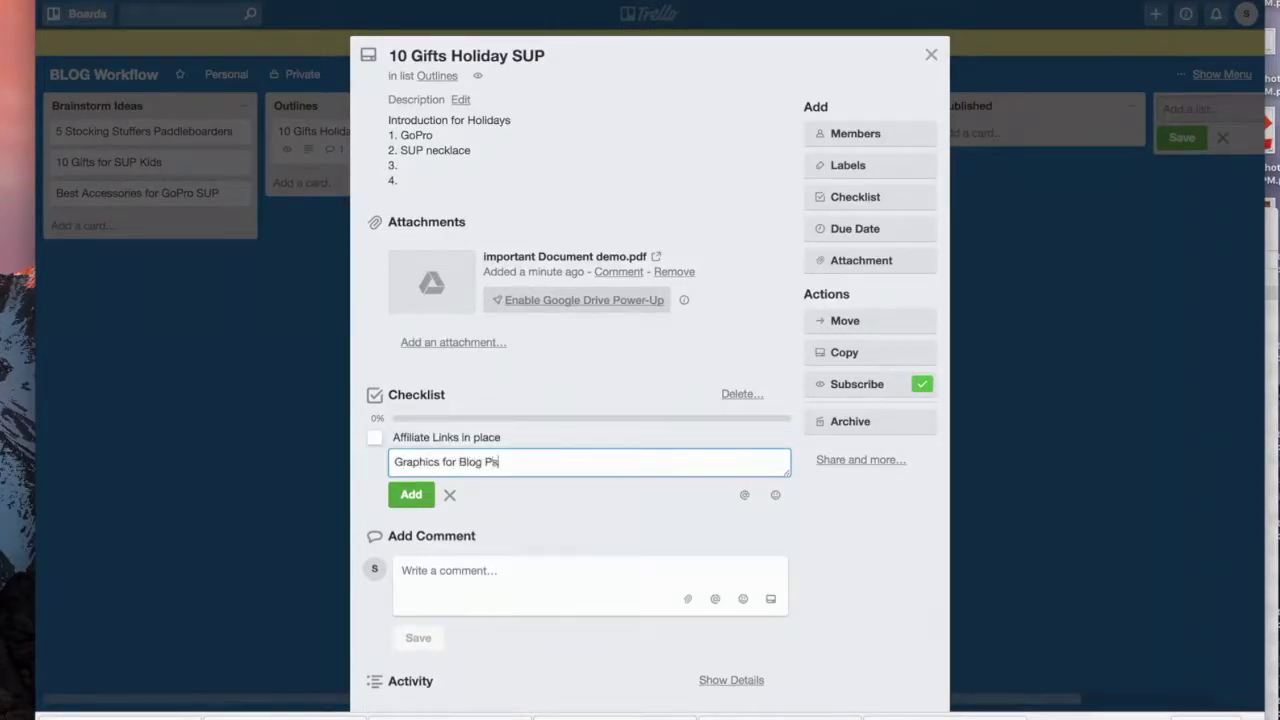
type("ost")
key("Return")
Step: Add checklist items 'Draft Copy', 'Schedule a publish date', 'review' and 'Video FB Live'
type("D")
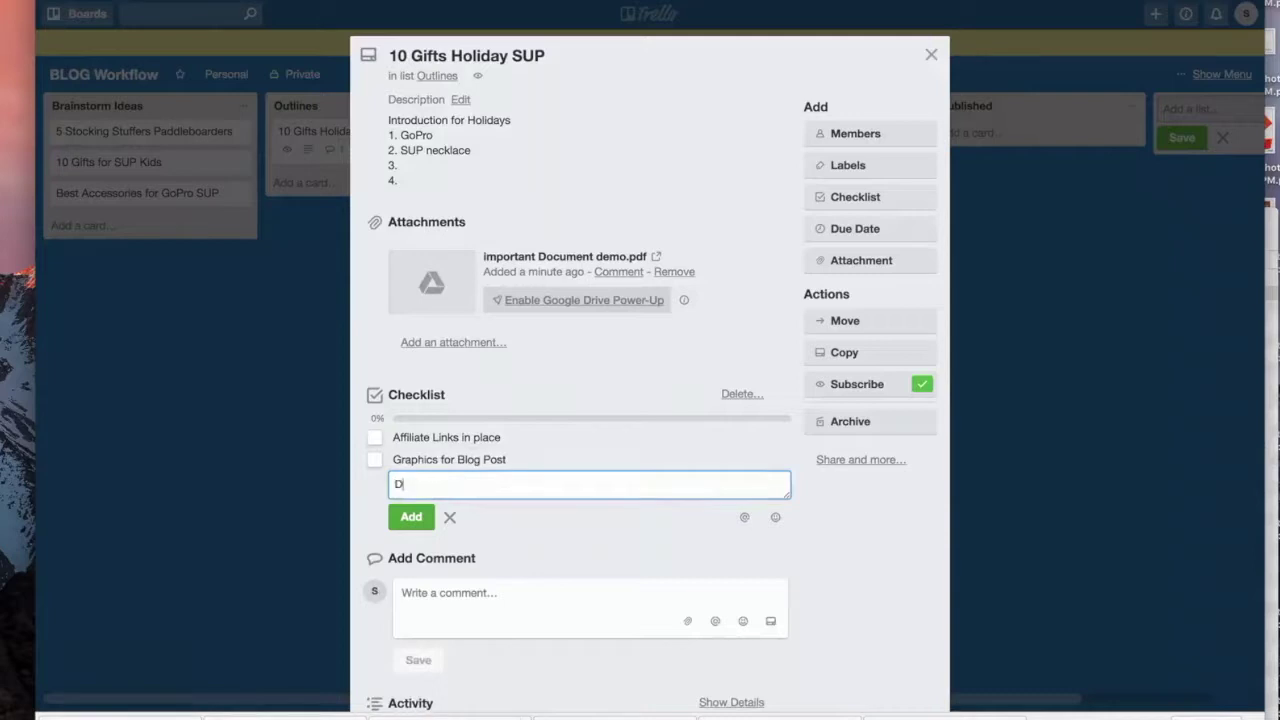
type("raft Copy")
key("Return")
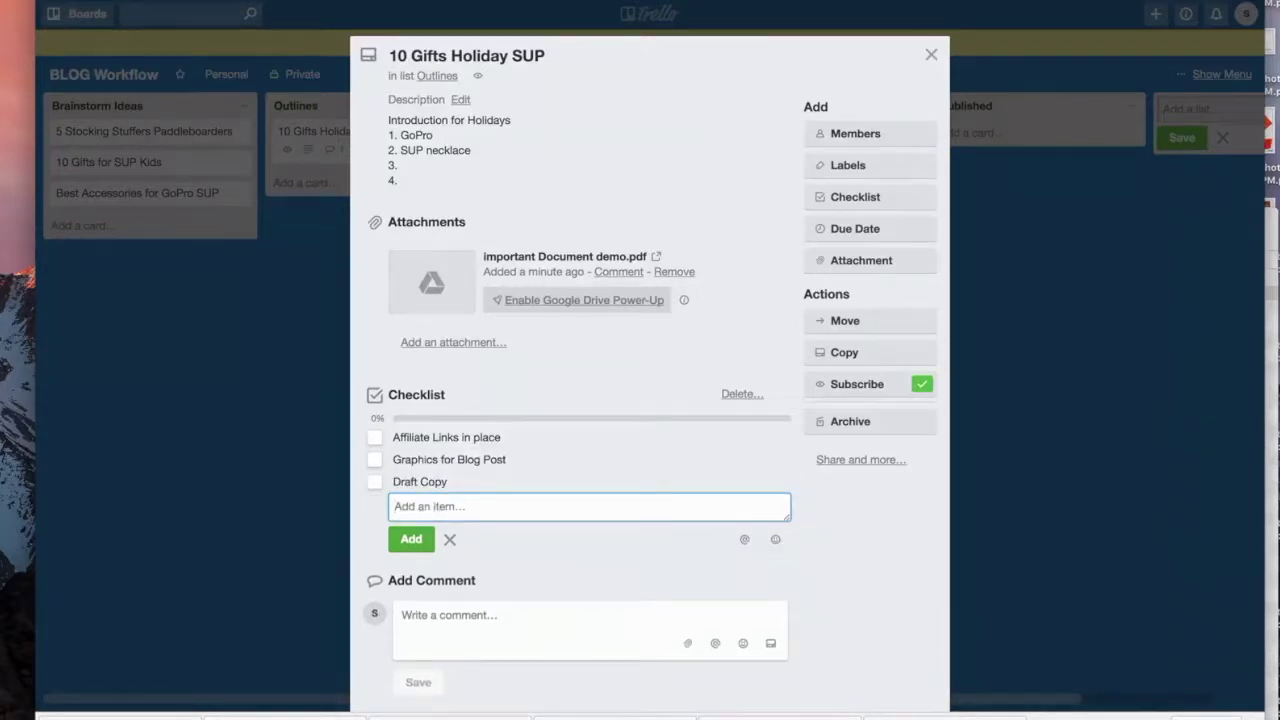
type("Schedule a ")
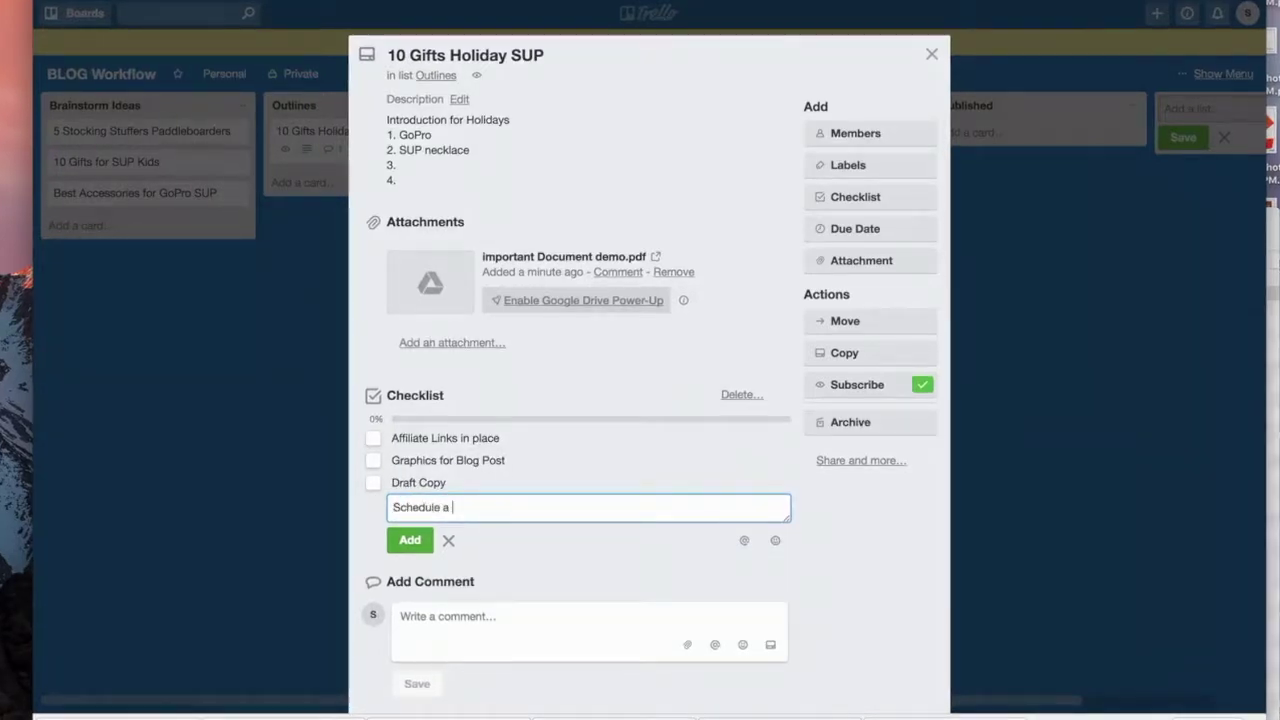
type("publish date")
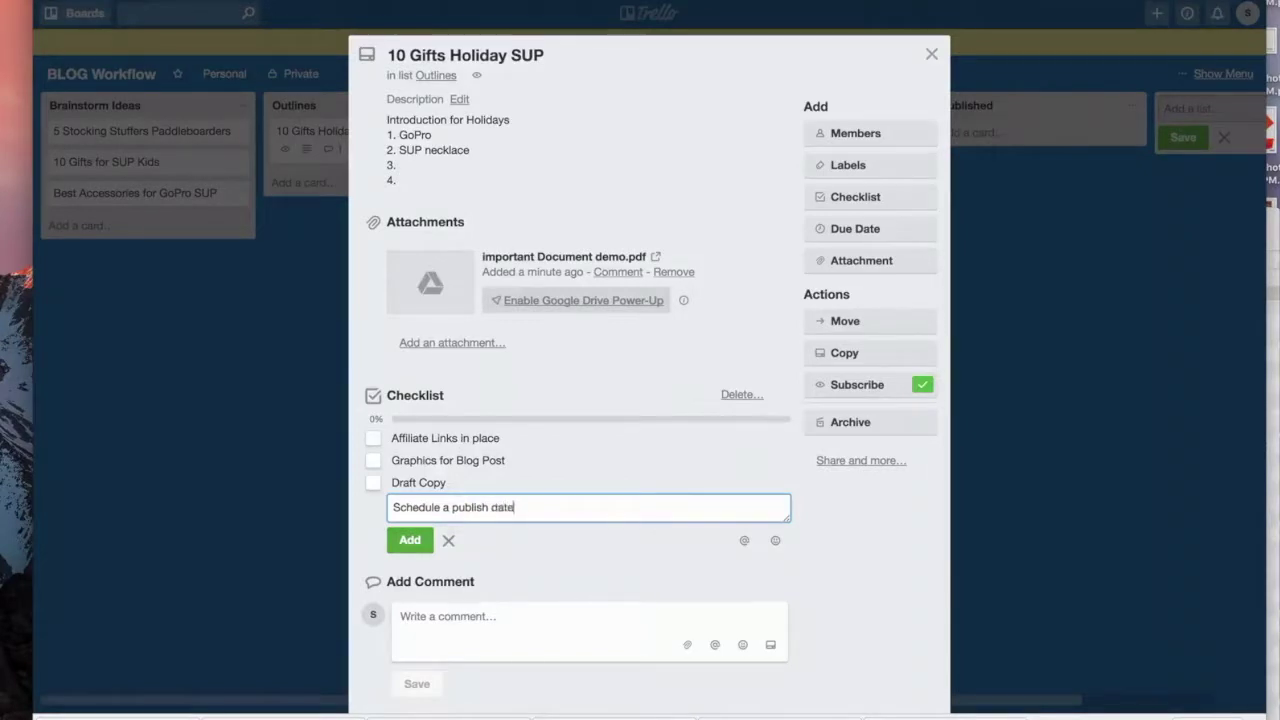
key("Return")
type("review")
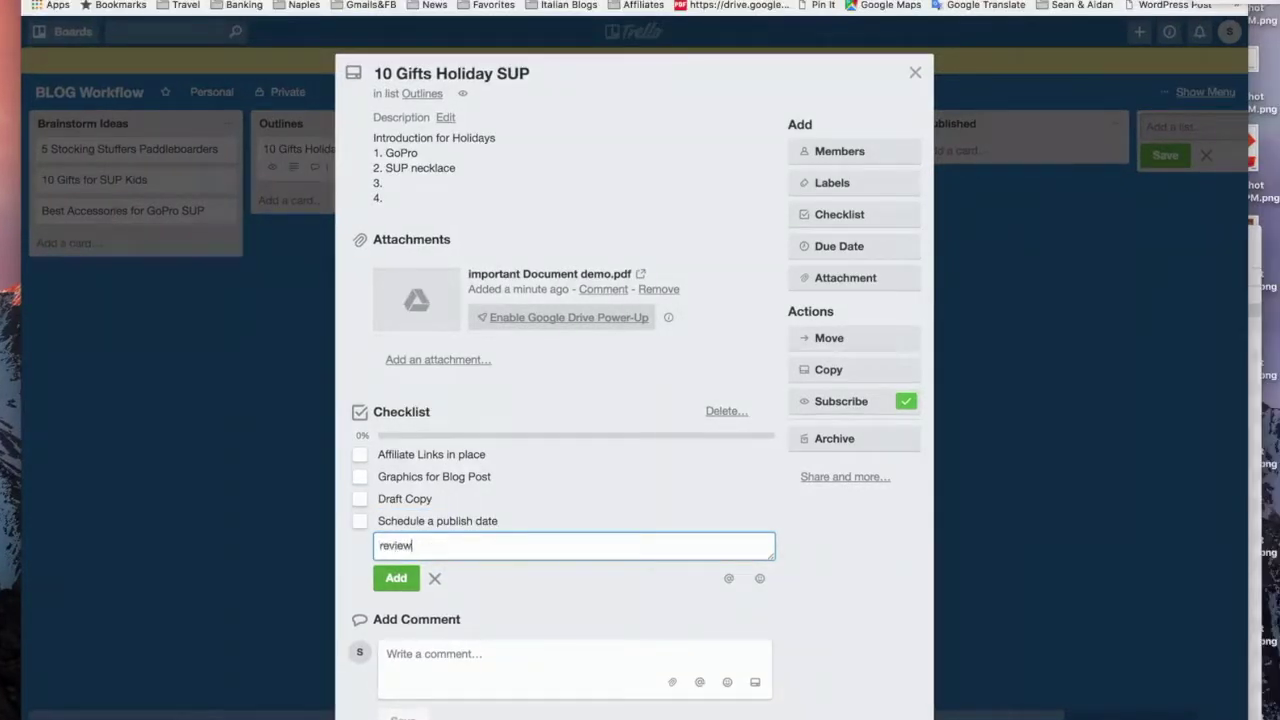
key("Return")
type("Vide")
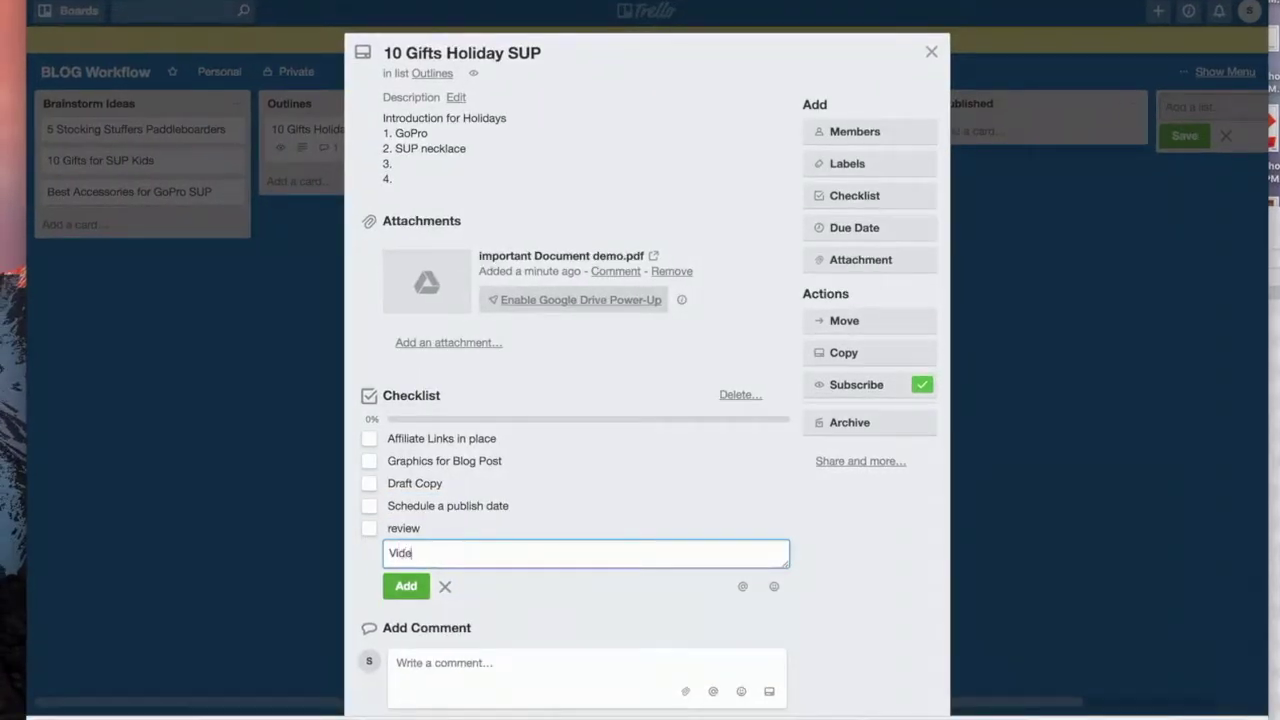
type("o FB Live")
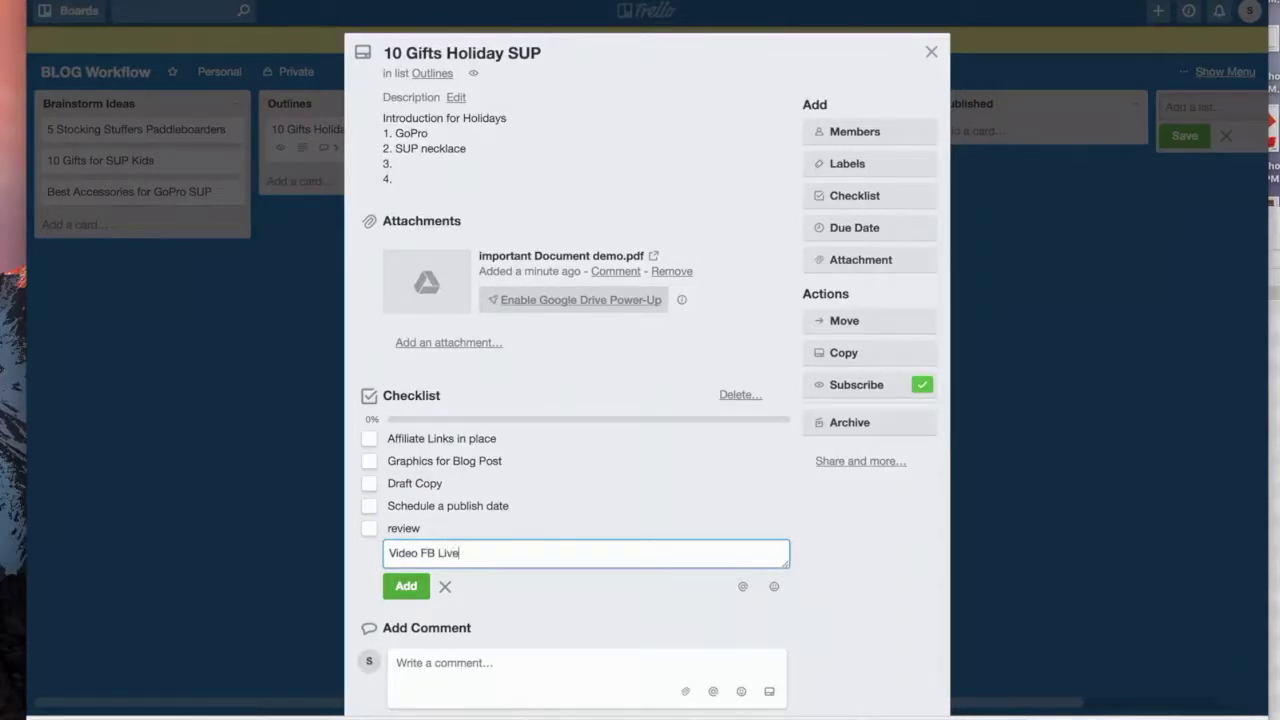
key("Return")
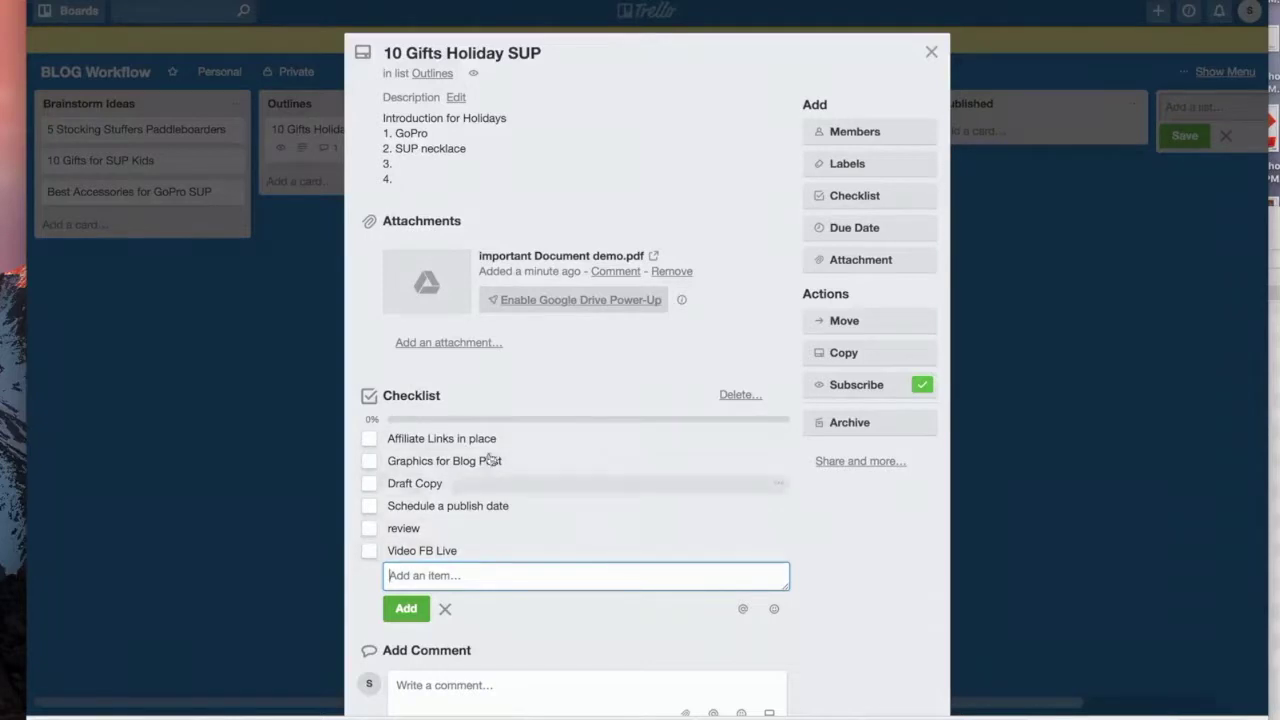
left_click(841, 588)
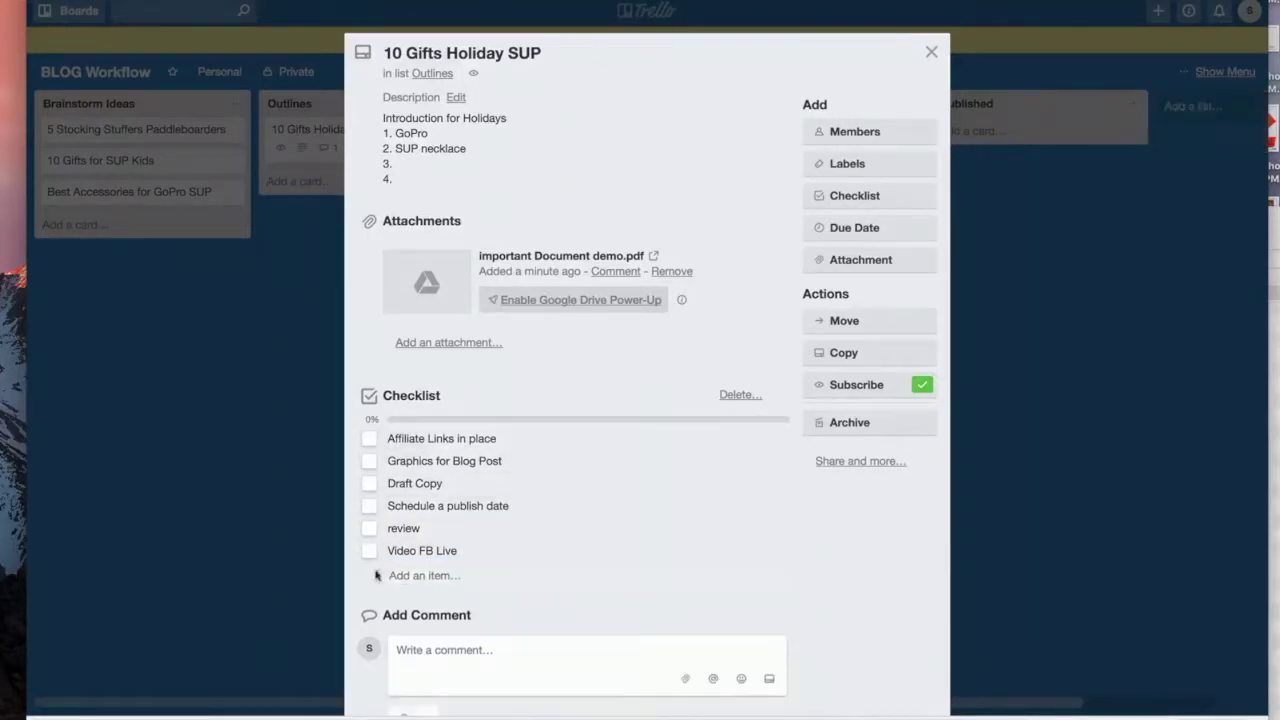
Step: Drag 10 Gifts Holiday SUP through to Published and 10 Gifts for SUP Kids into Outlines
left_click(931, 51)
left_click_drag(320, 131, 581, 136)
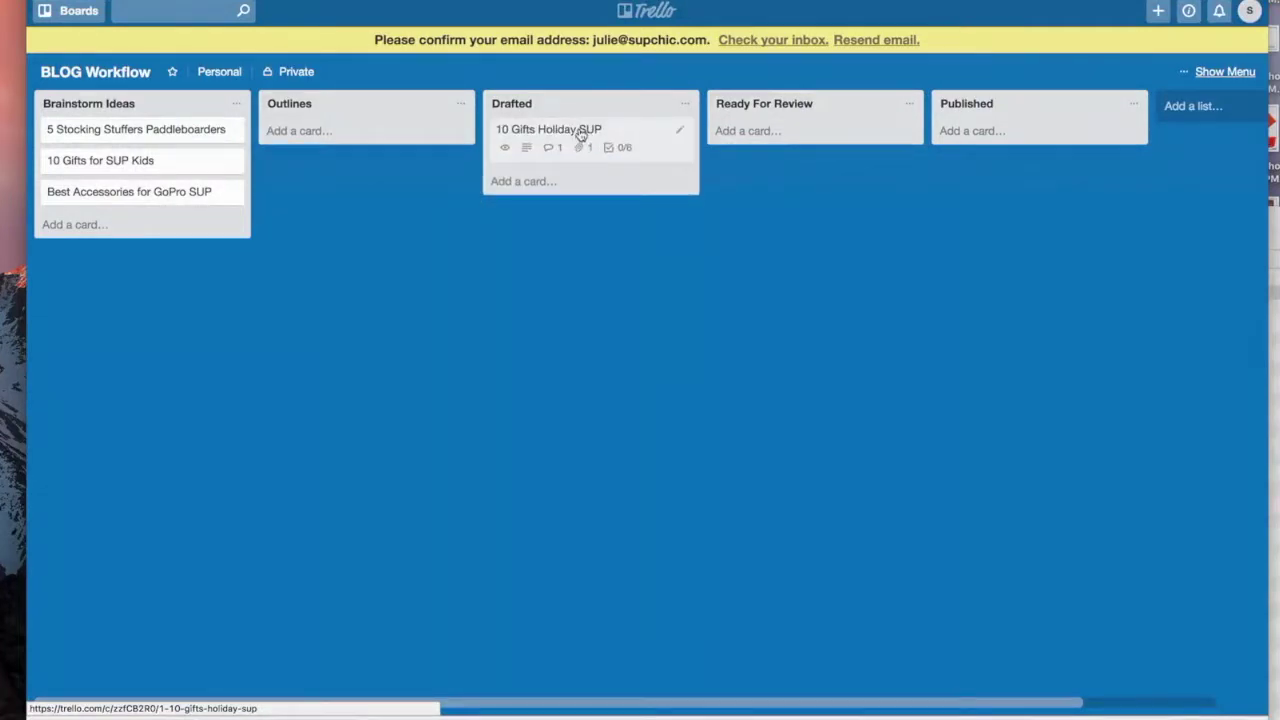
left_click_drag(581, 136, 793, 144)
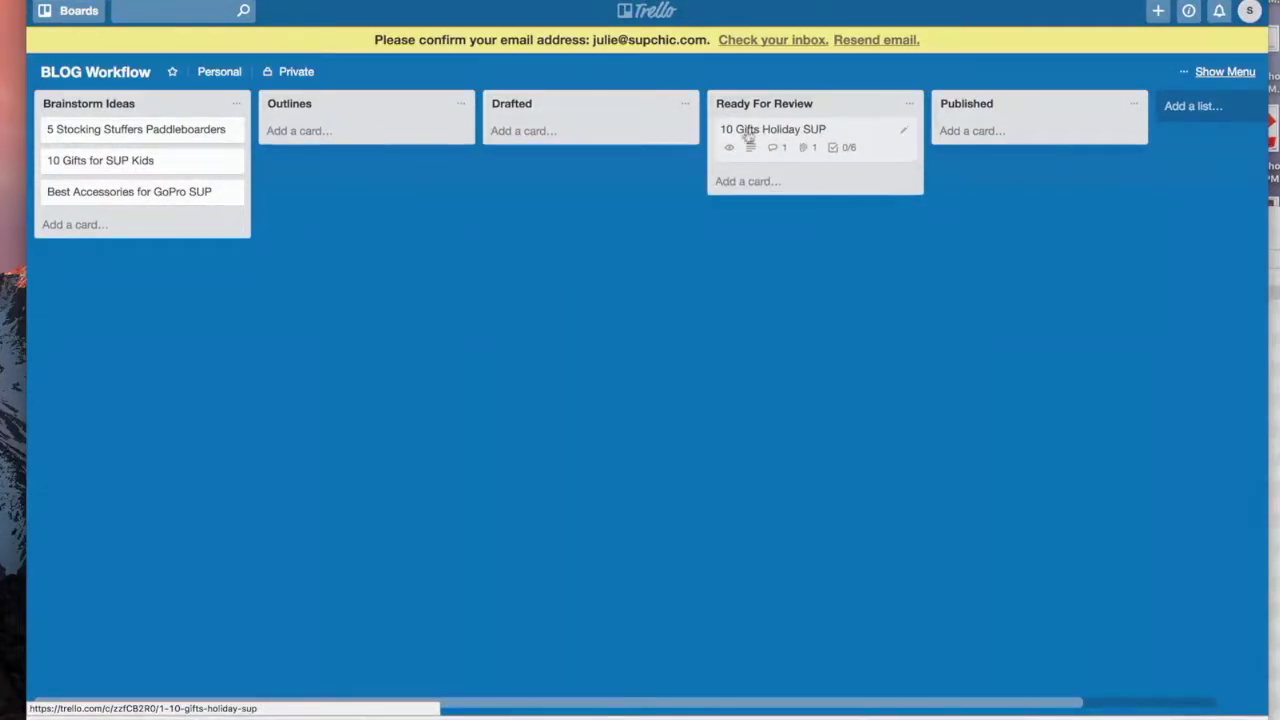
left_click_drag(86, 163, 560, 135)
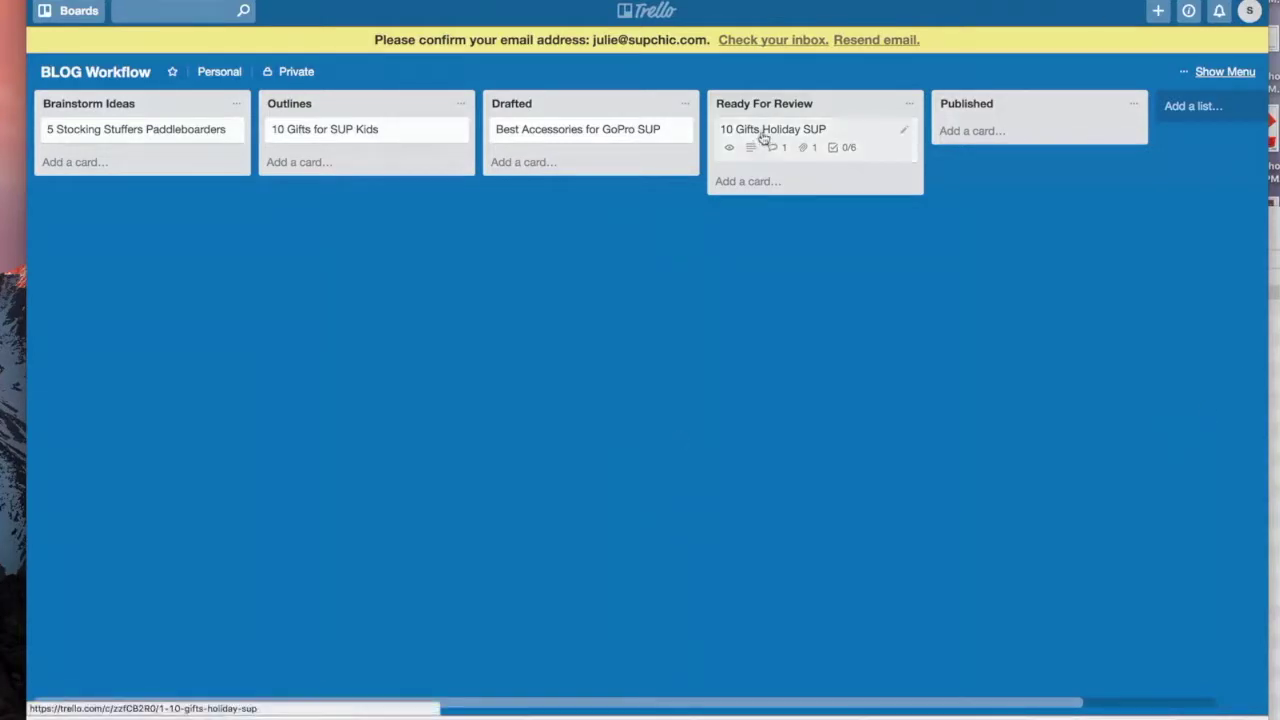
left_click_drag(766, 131, 1037, 128)
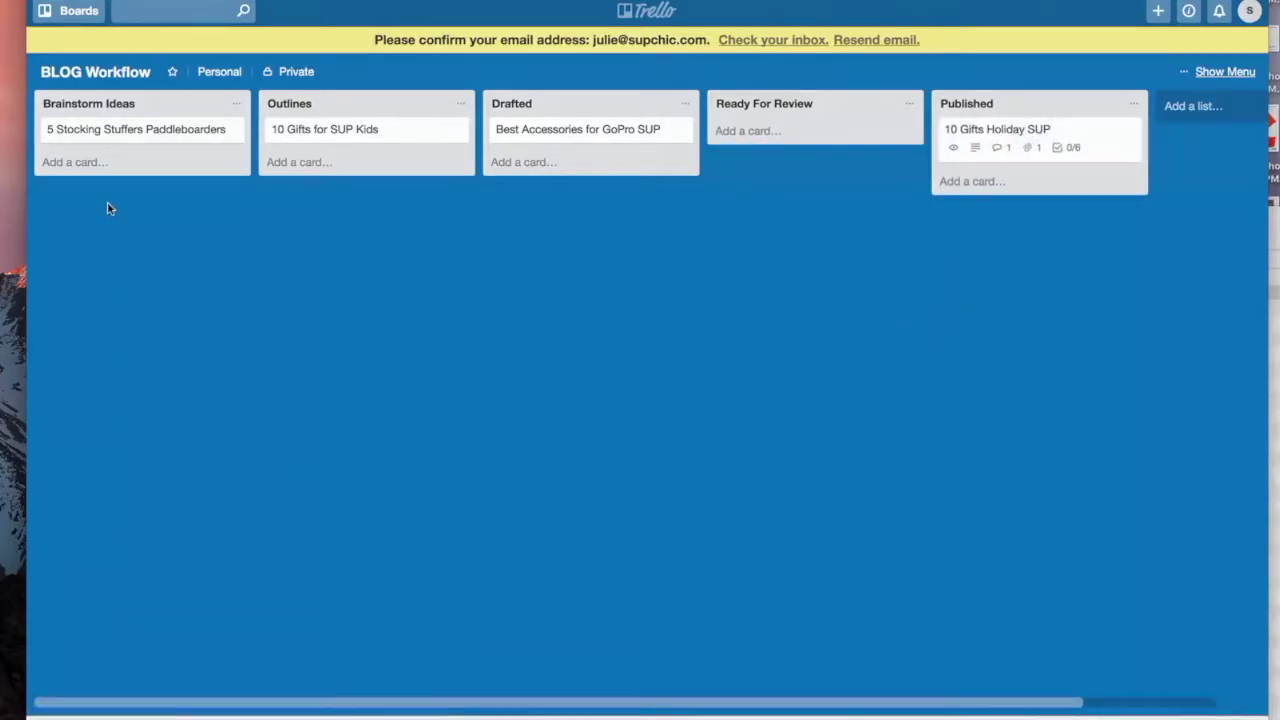
Step: Add a card titled 'TEMPLATE' to the Brainstorm Ideas list
left_click(89, 162)
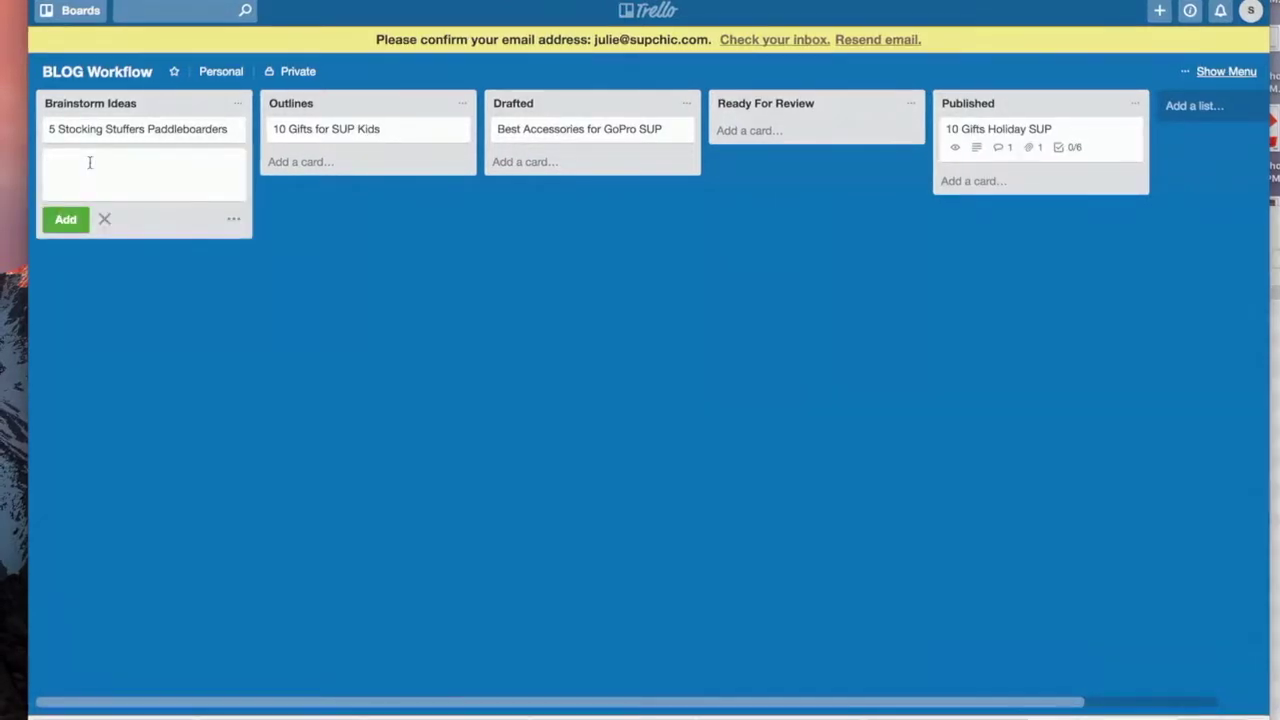
type("TEAM")
key("BackSpace")
key("BackSpace")
key("BackSpace")
type("EMPLATE")
key("Return")
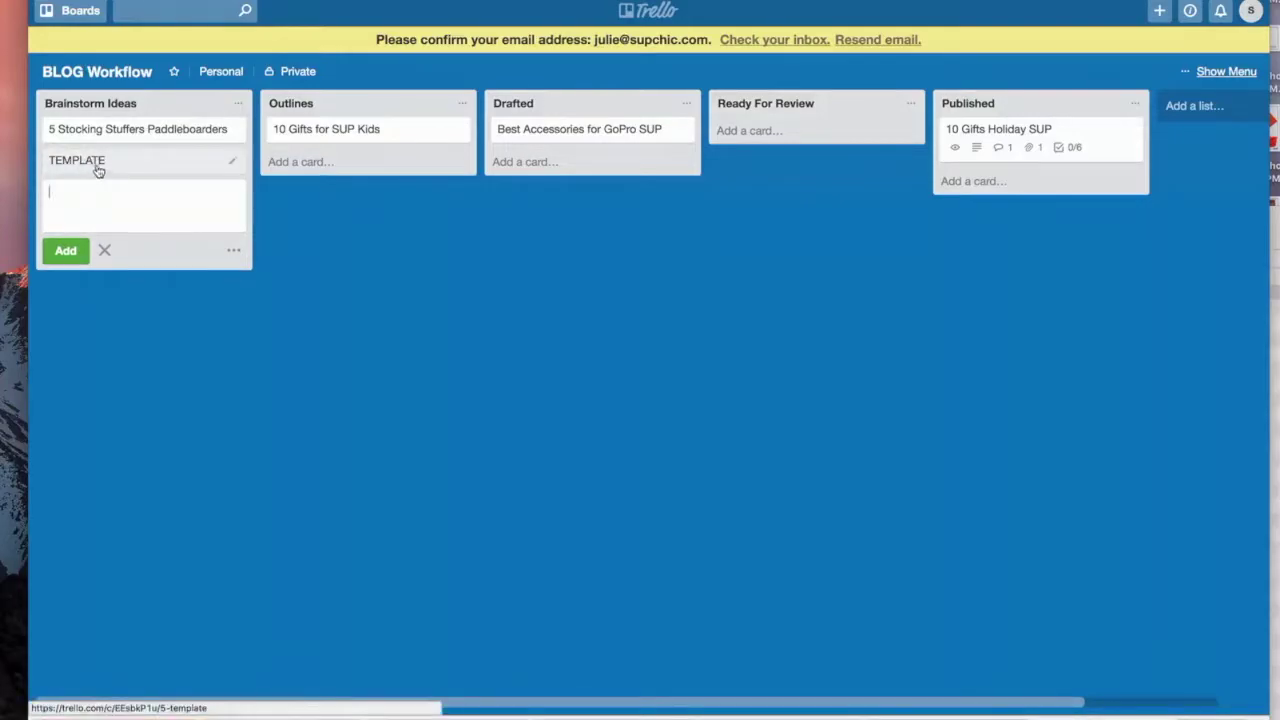
Step: Save the TEMPLATE card description 'This is the MASTER TEMPLATE for Blogs to go through the Workflow Process'
left_click(95, 160)
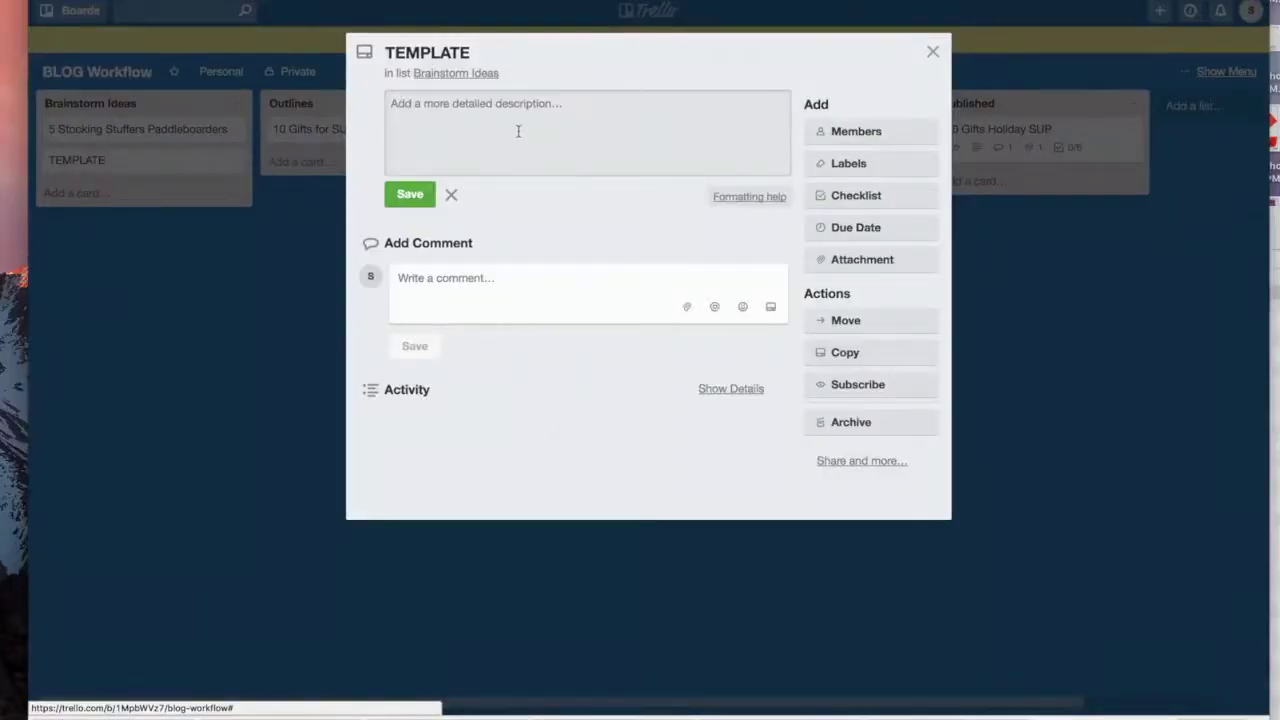
type("Th")
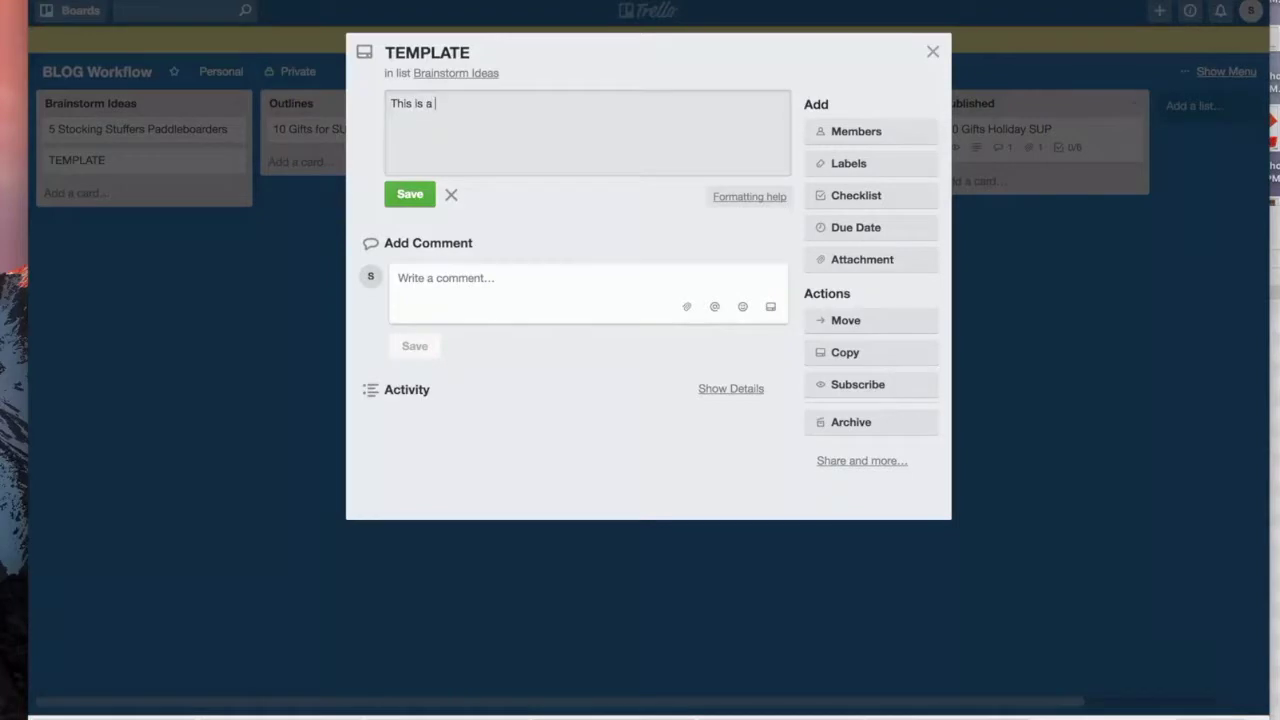
type("is is the MASTER TEMPLATE for Blog Flow")
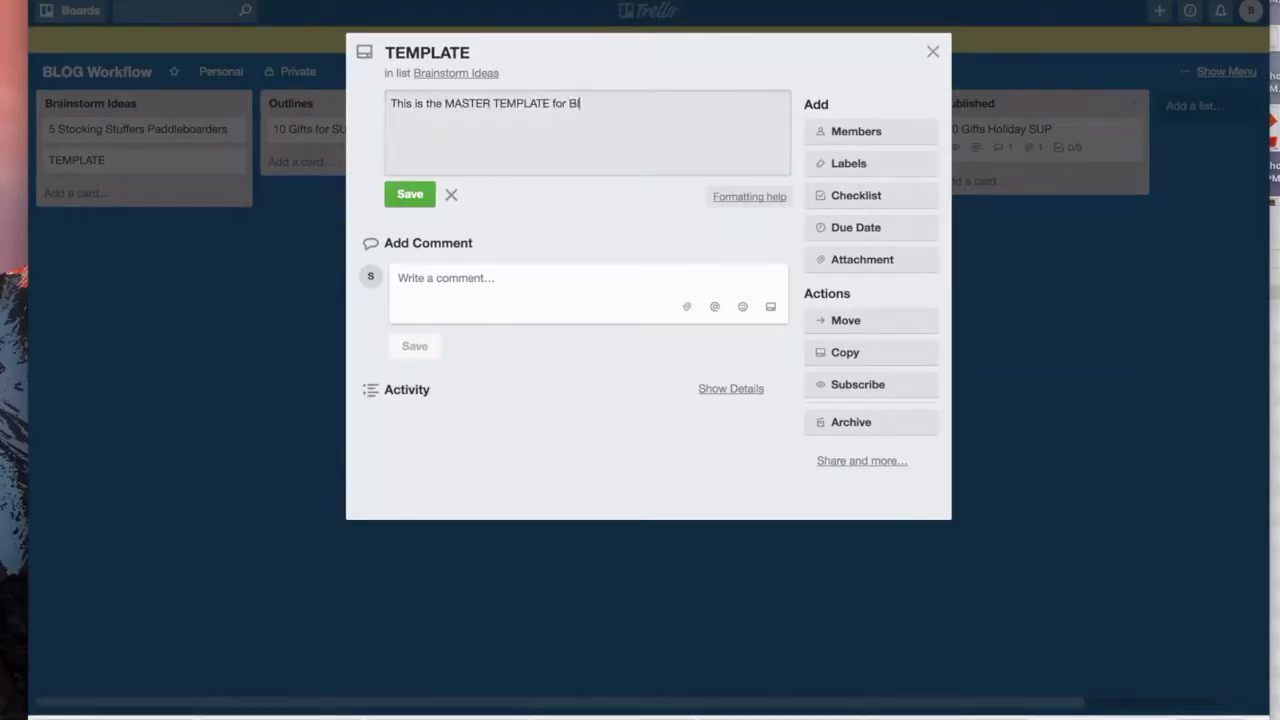
key("BackSpace")
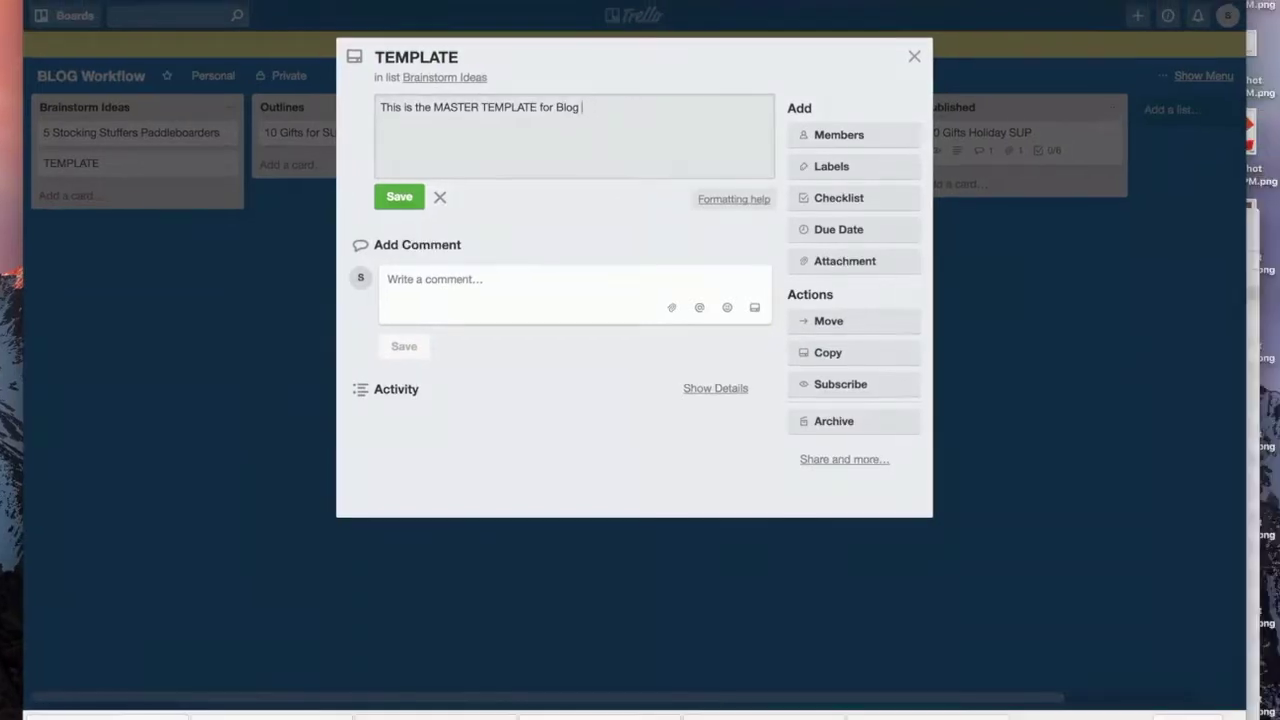
type("s t")
type("o go throug")
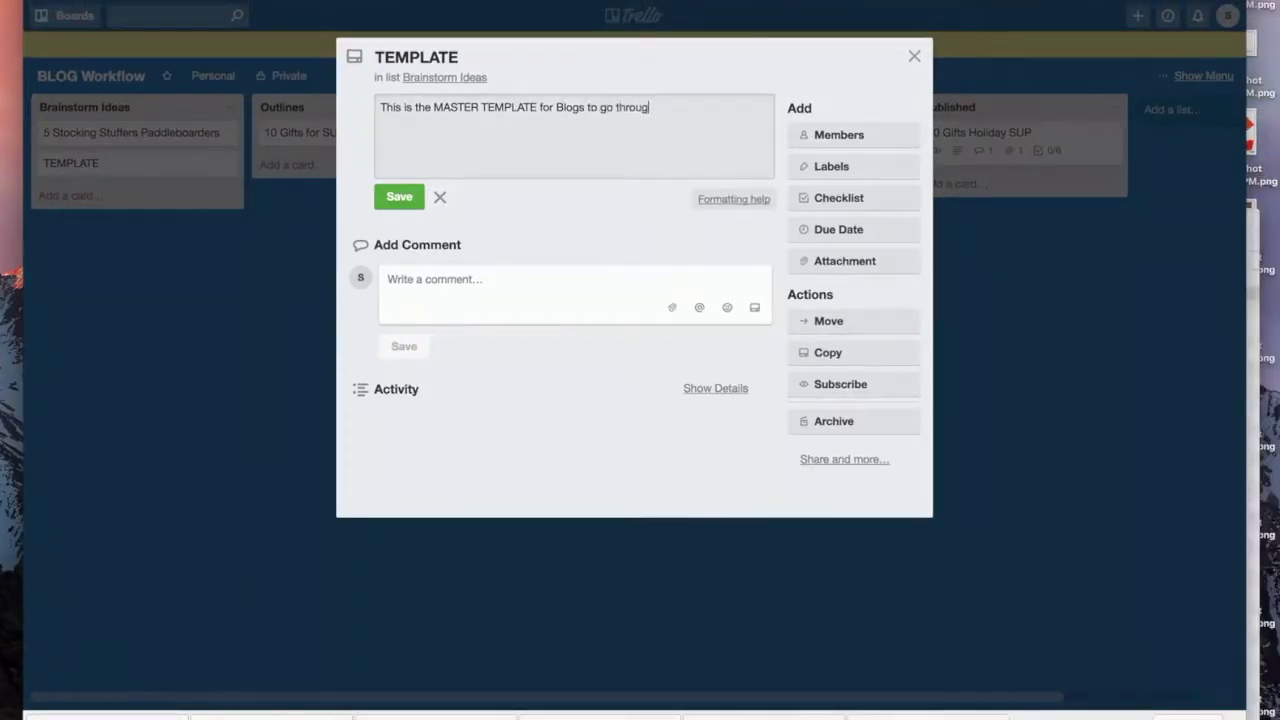
type("ht  the Workflow P")
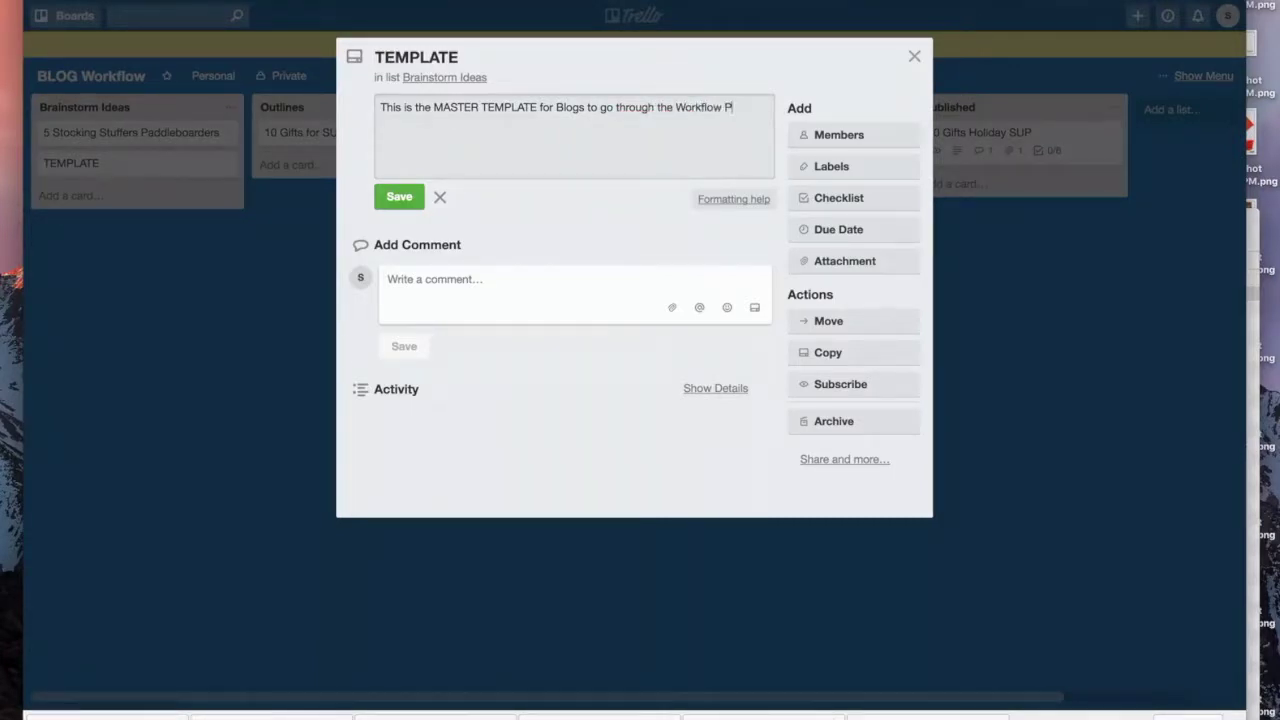
type("rocess")
left_click(399, 197)
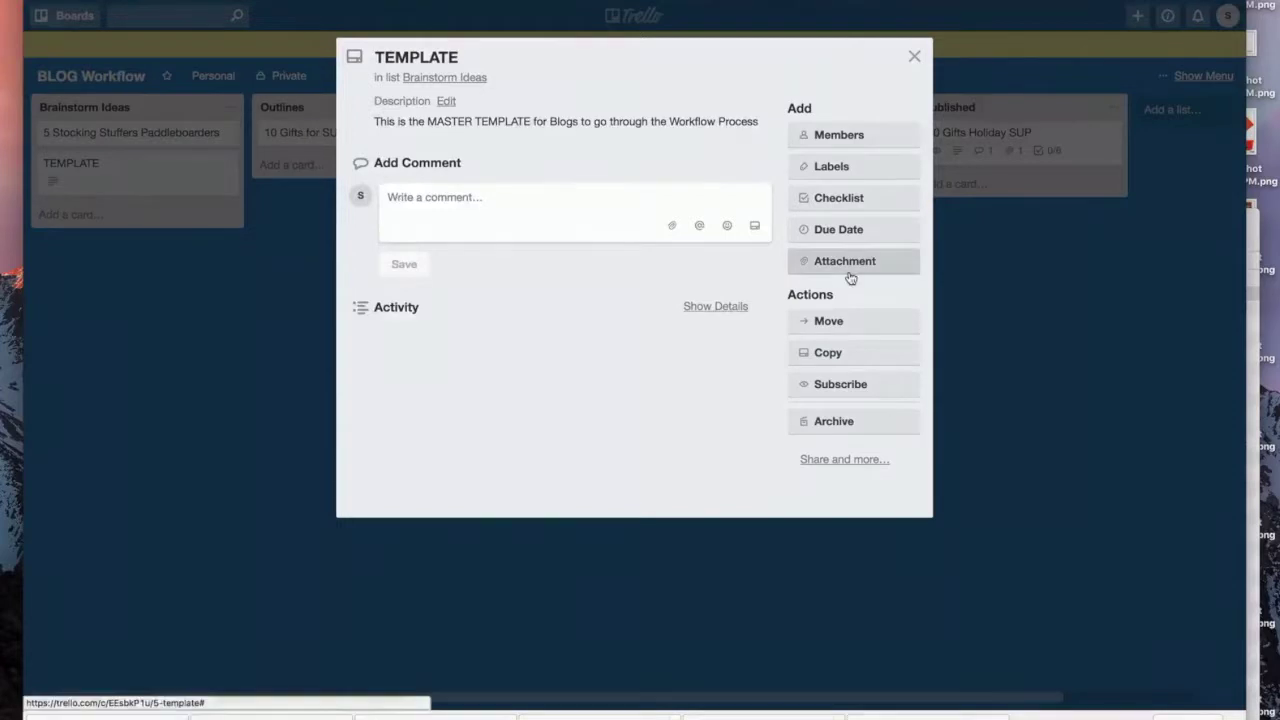
Step: Create a checklist on the TEMPLATE card with Outline the idea, Design Graphics and Affiliate Links
left_click(832, 198)
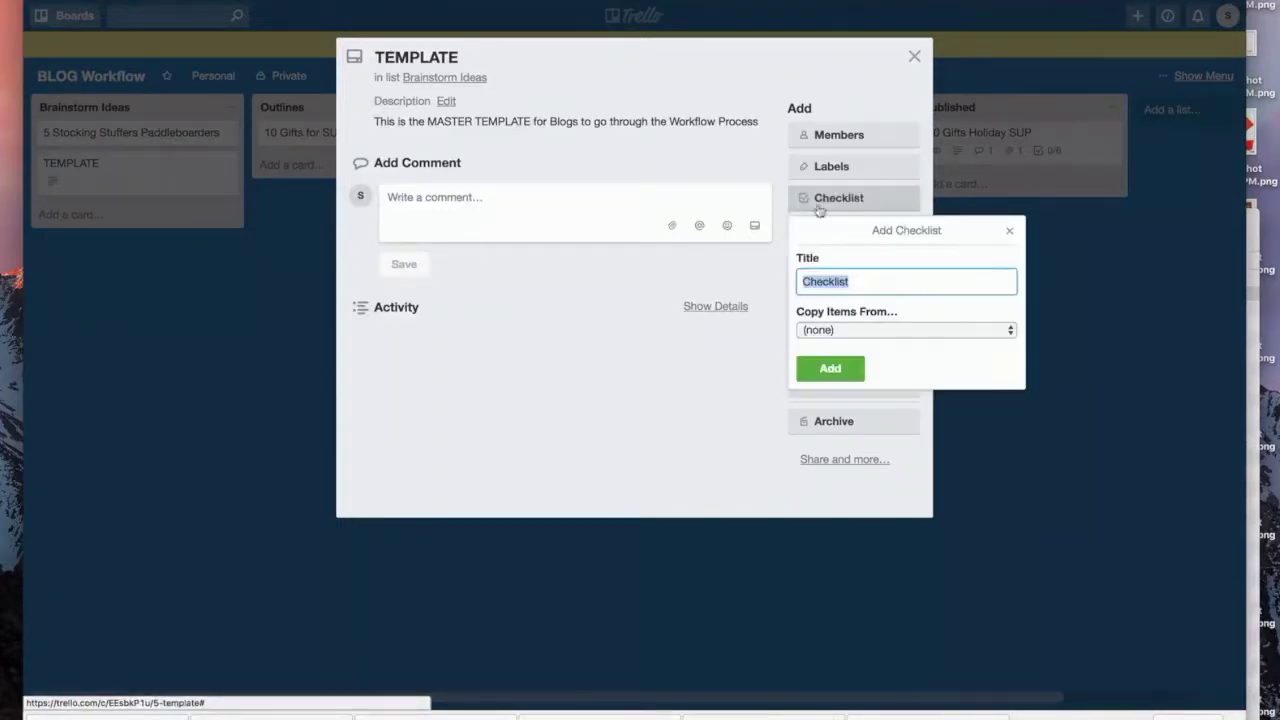
left_click(830, 368)
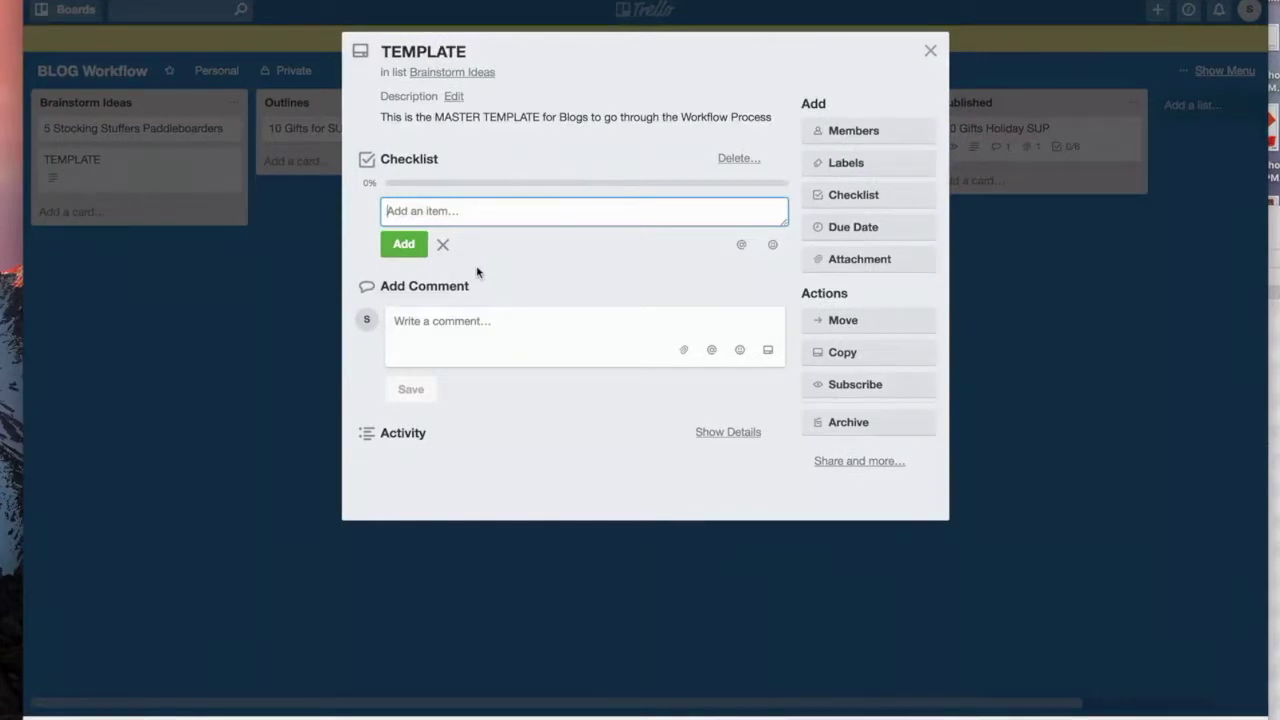
type("Outline ")
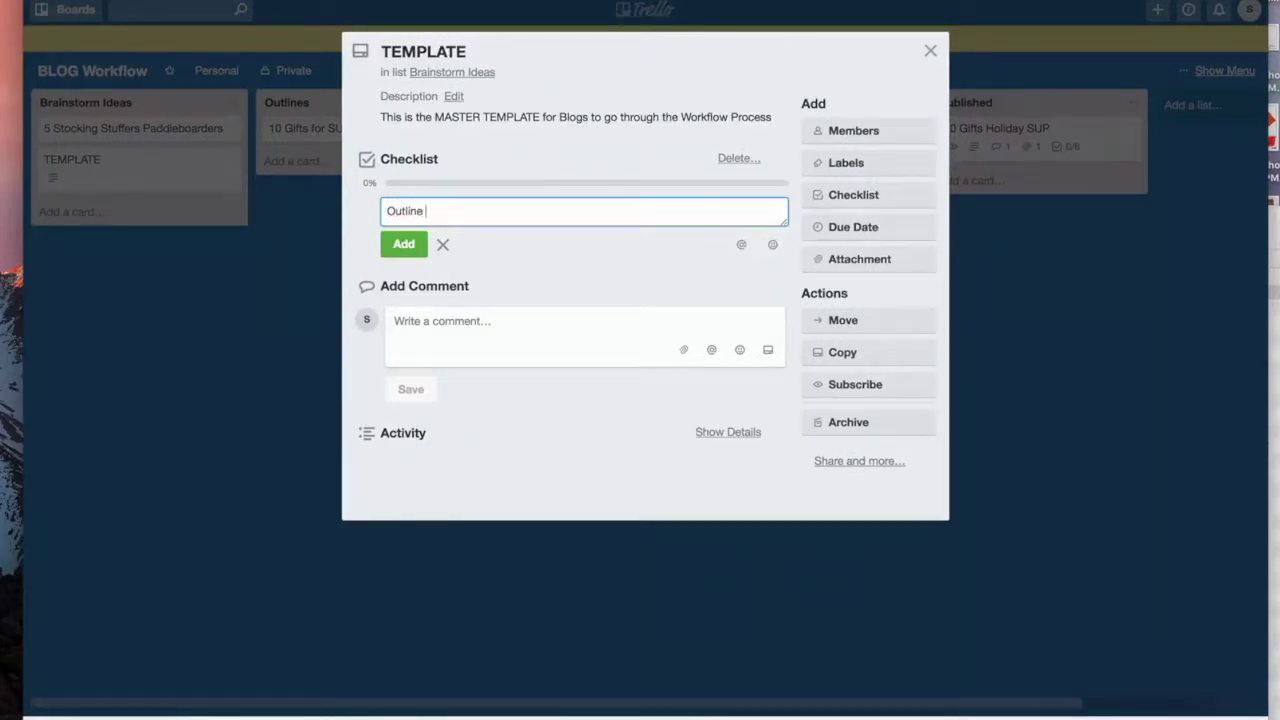
type("the ide")
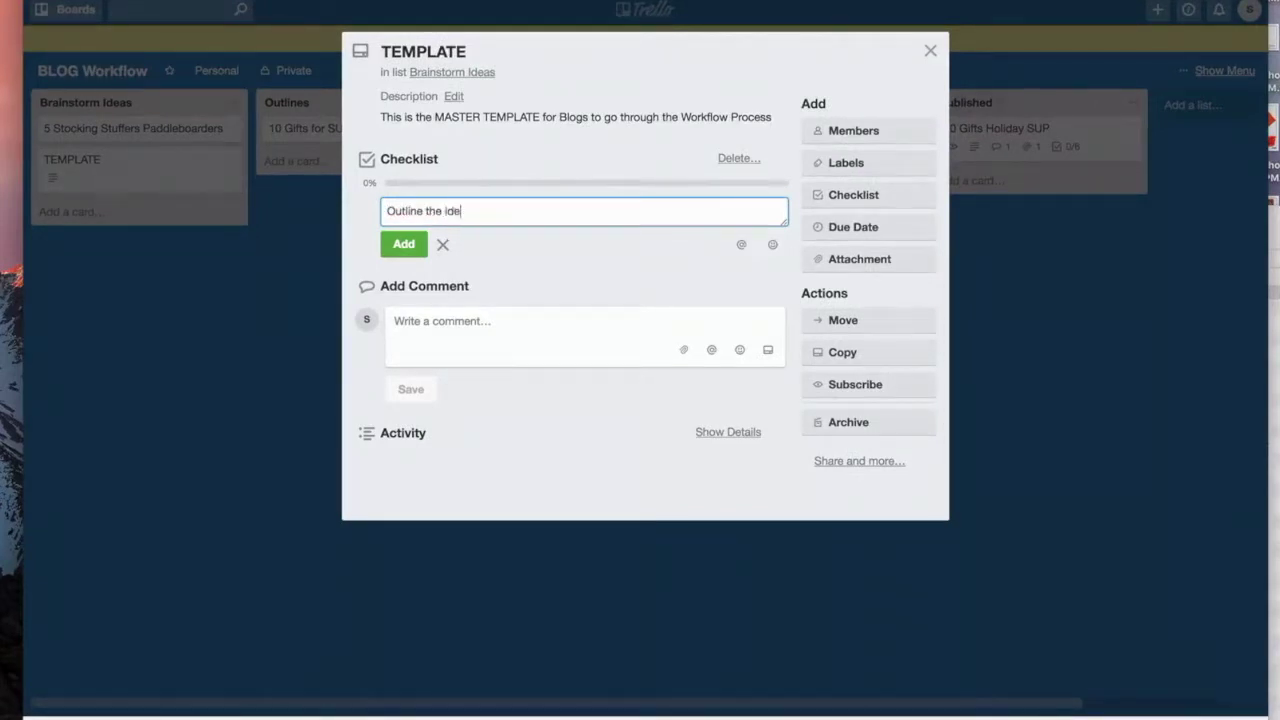
type("a")
key("Return")
type("Design")
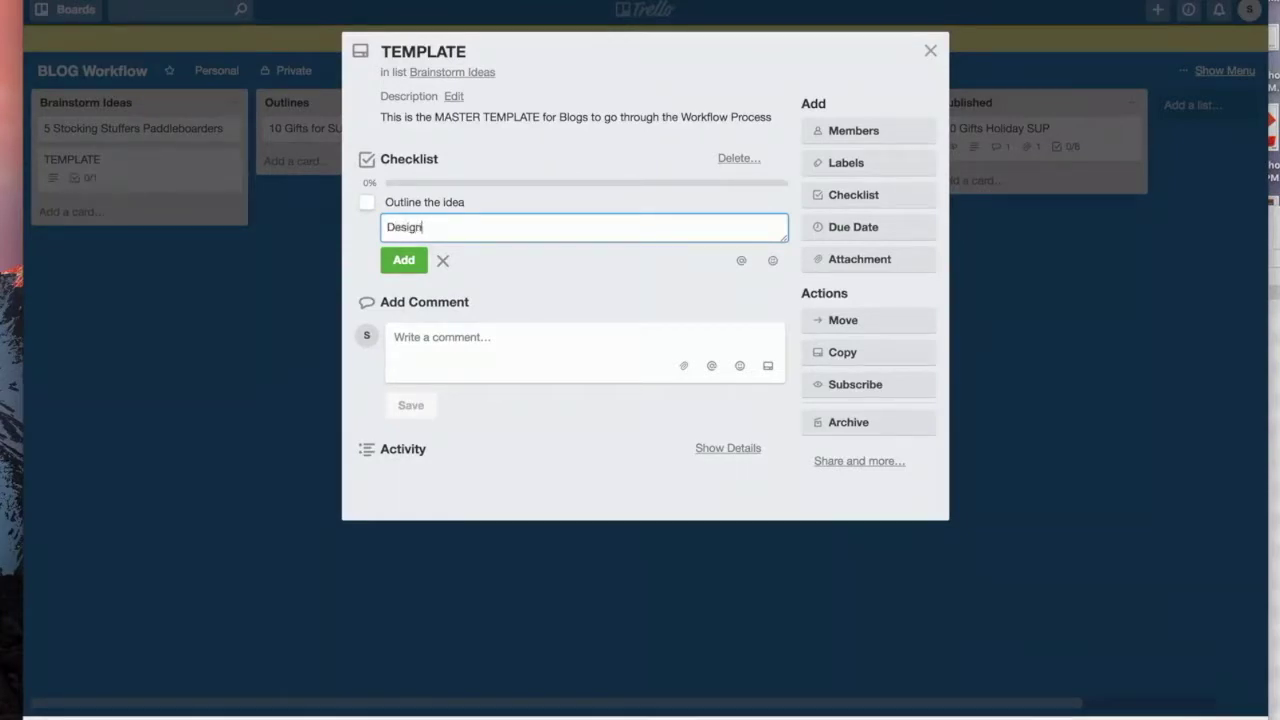
type(" Graphics")
key("Return")
type("A")
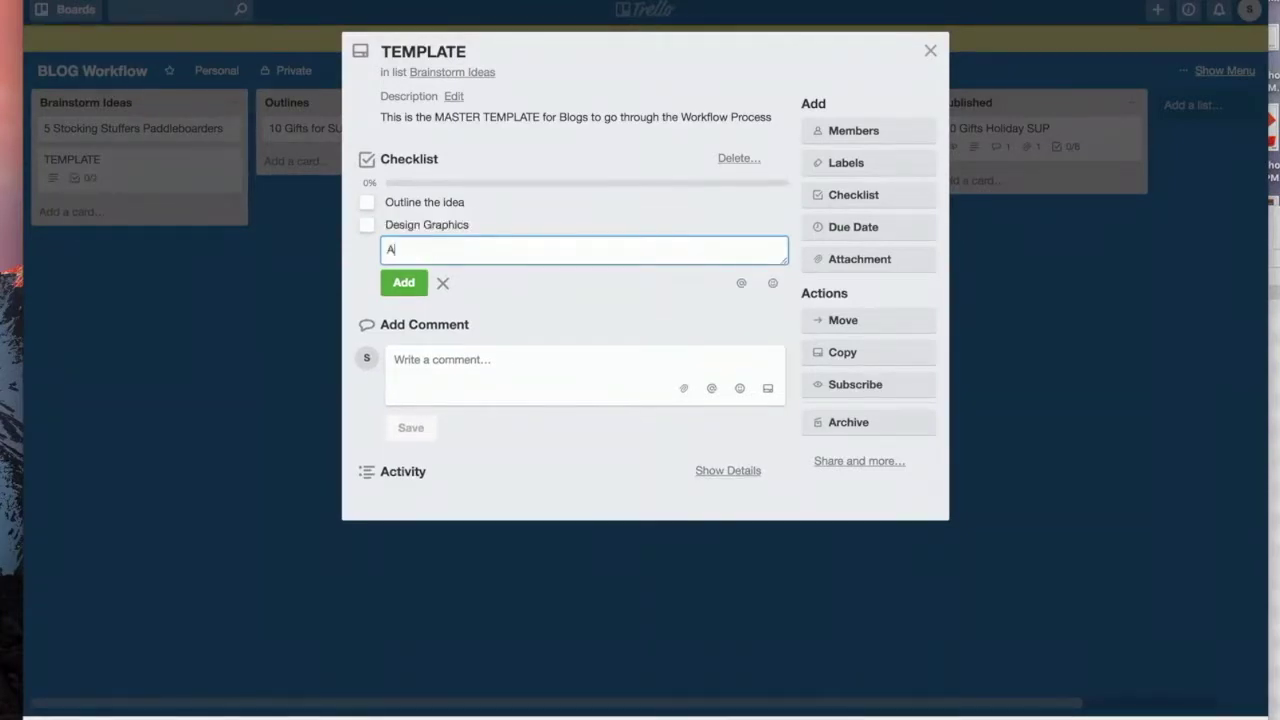
type("ffiliate Links")
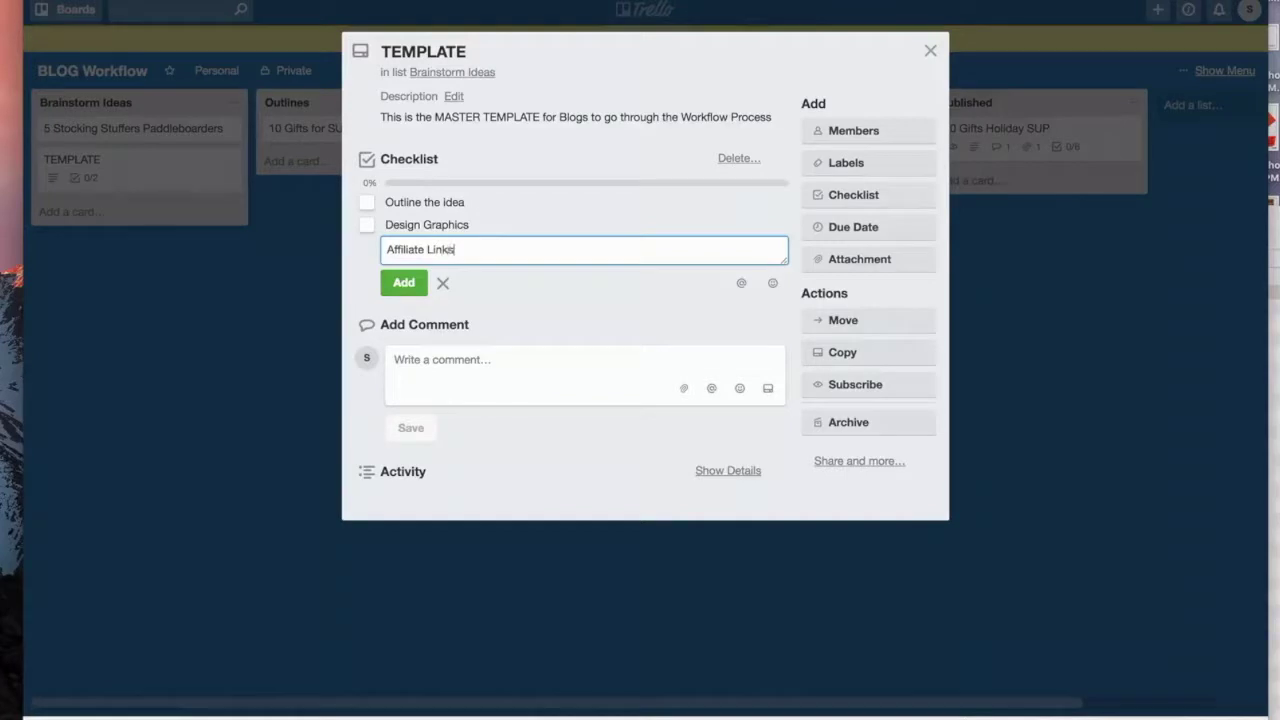
key("Return")
Step: Add Draft Copy, Review Copy, Create Wordpress Post Draft, Blog Post Design Element and Review
type("Dra")
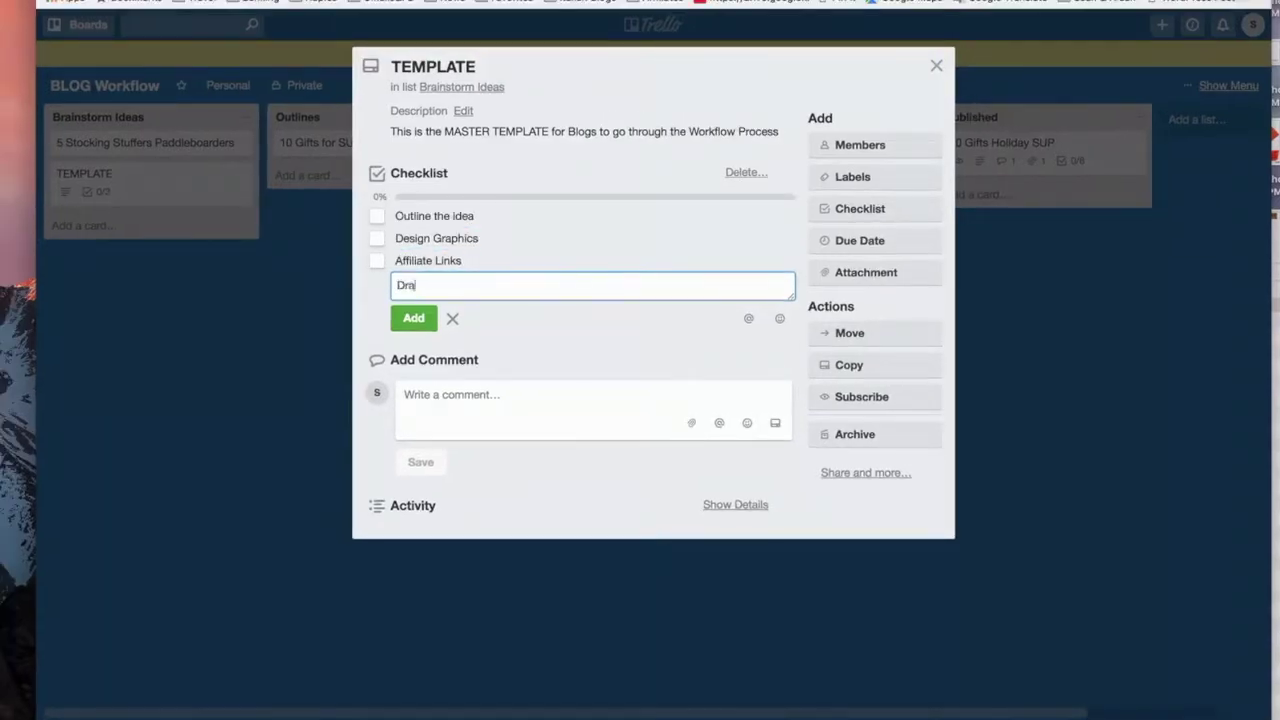
type("ft Copy")
key("Return")
type("Revi")
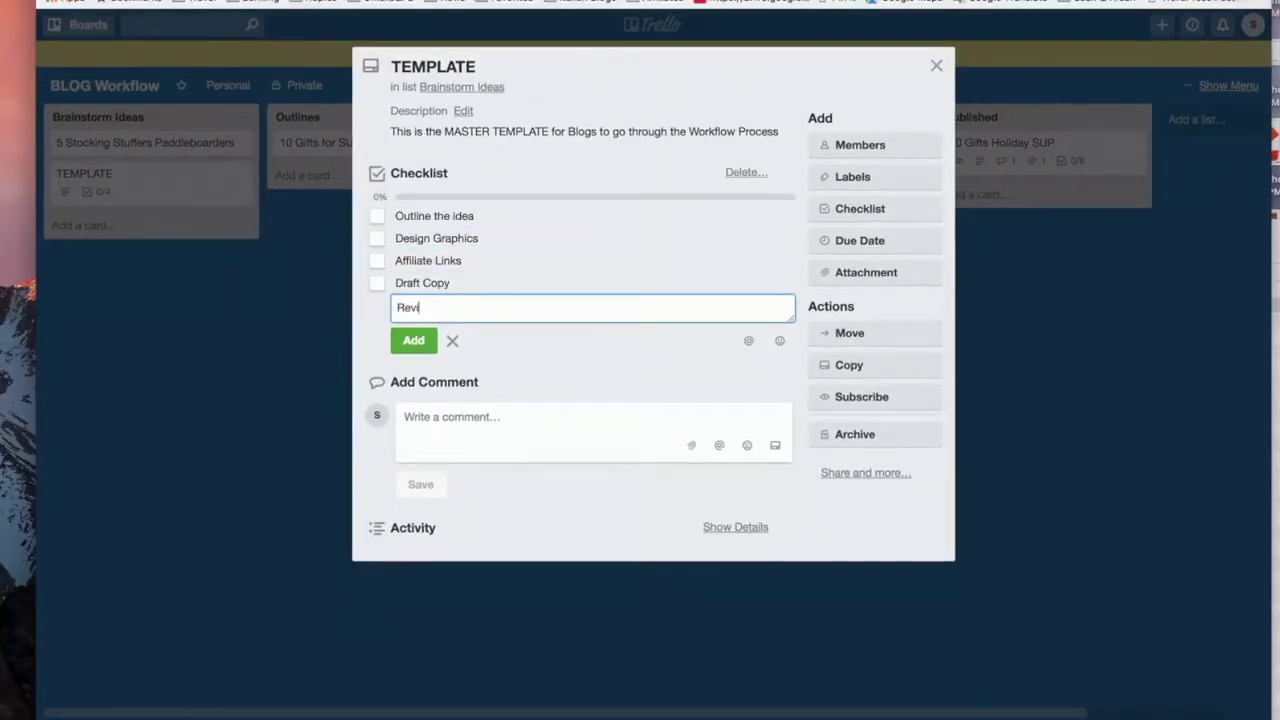
type("ew Copy")
key("Return")
type("C")
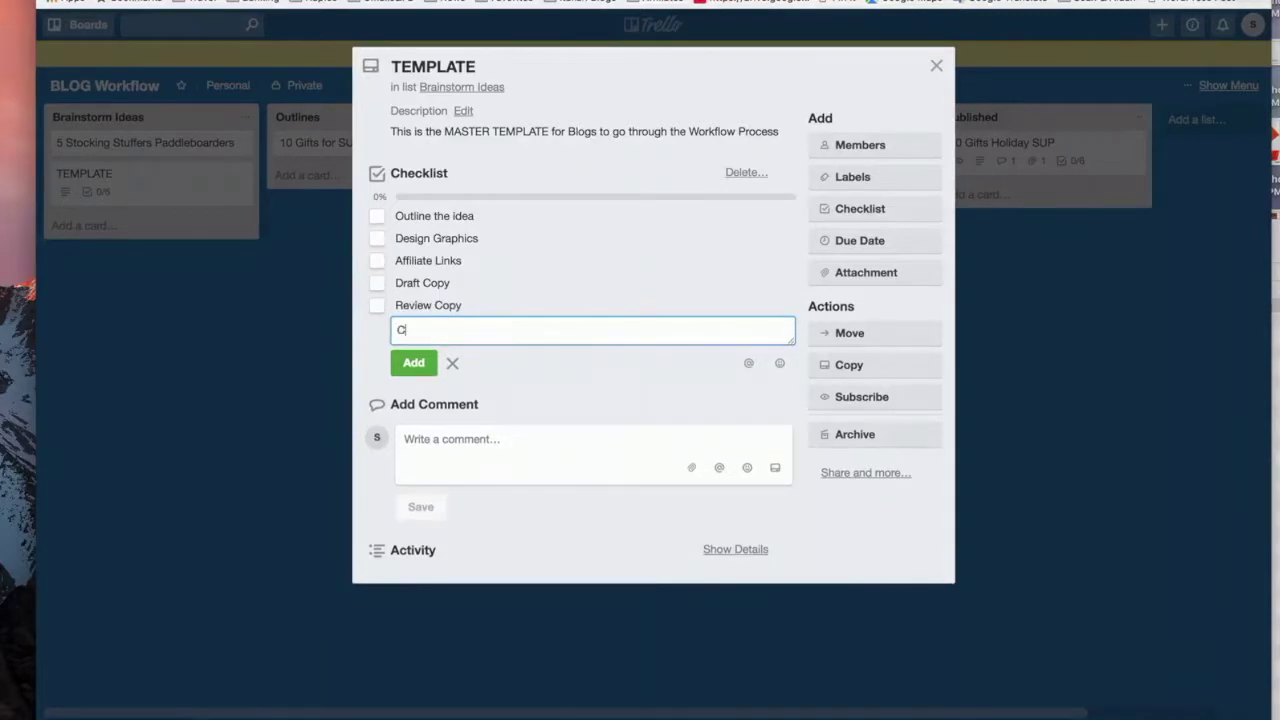
type("reate Wordpress Post Draft")
key("Return")
type("Blog ")
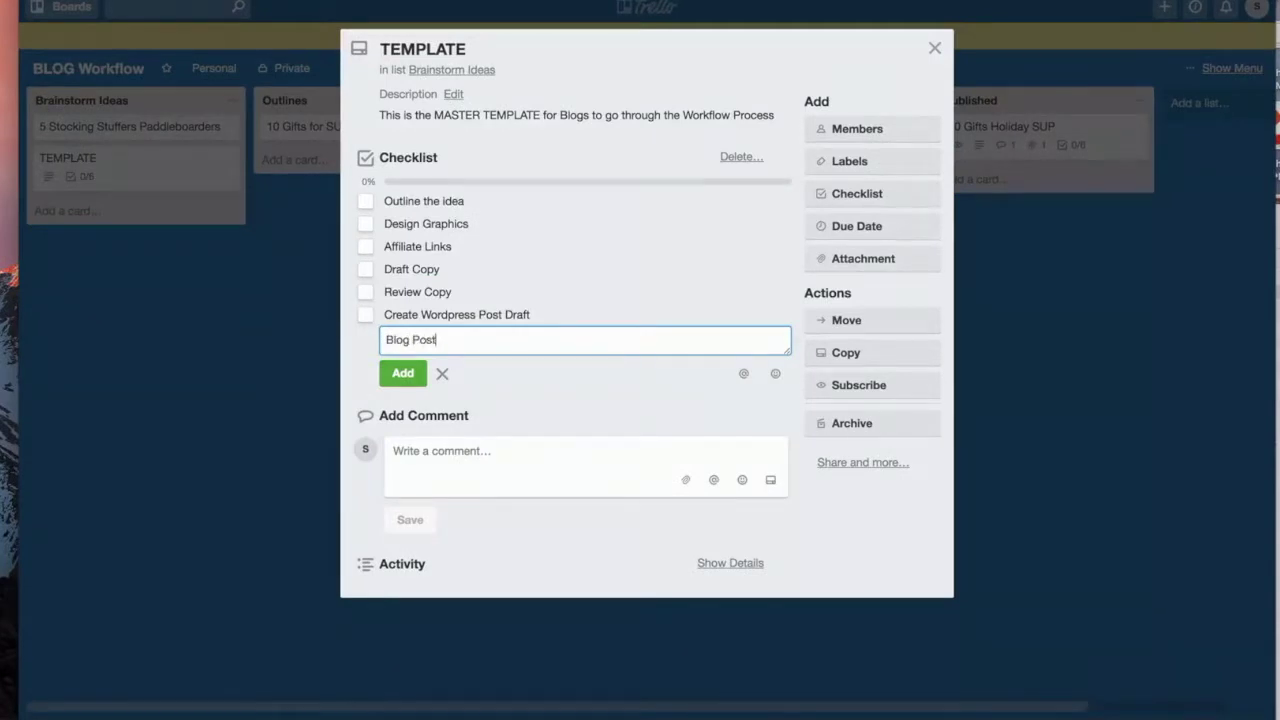
type("Post ")
type("Design El")
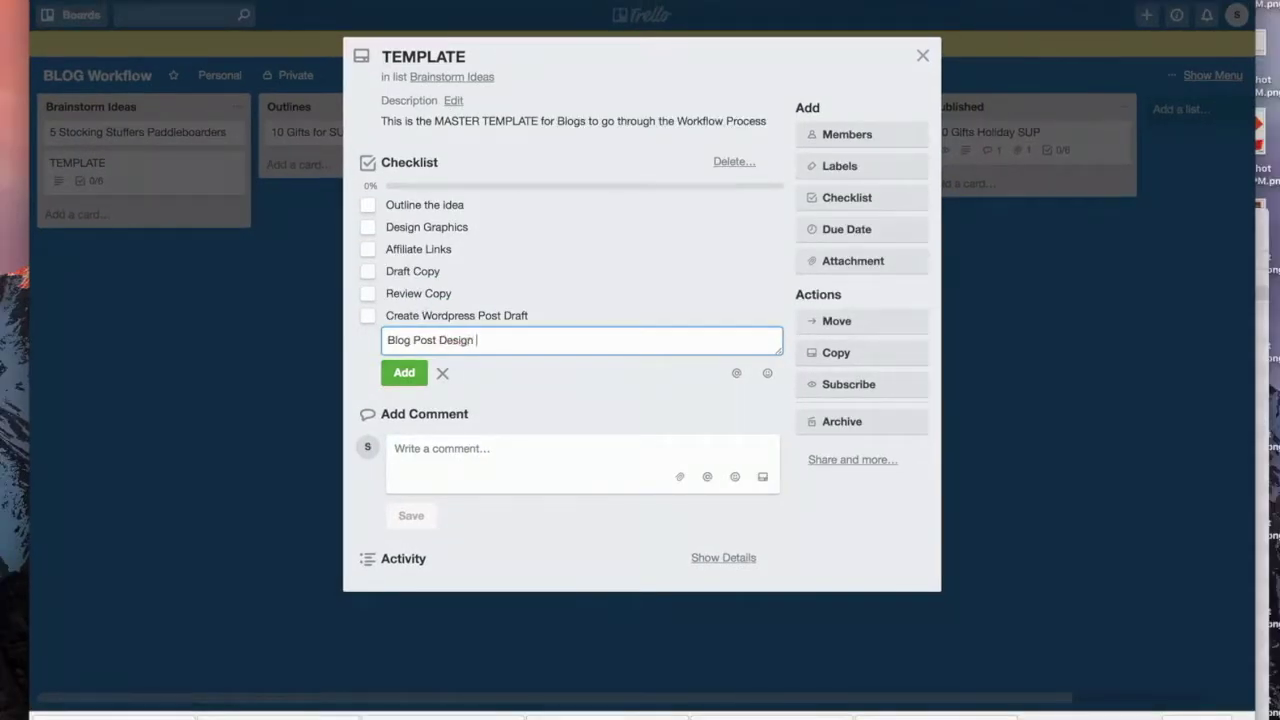
type("ements")
key("Return")
type("Review")
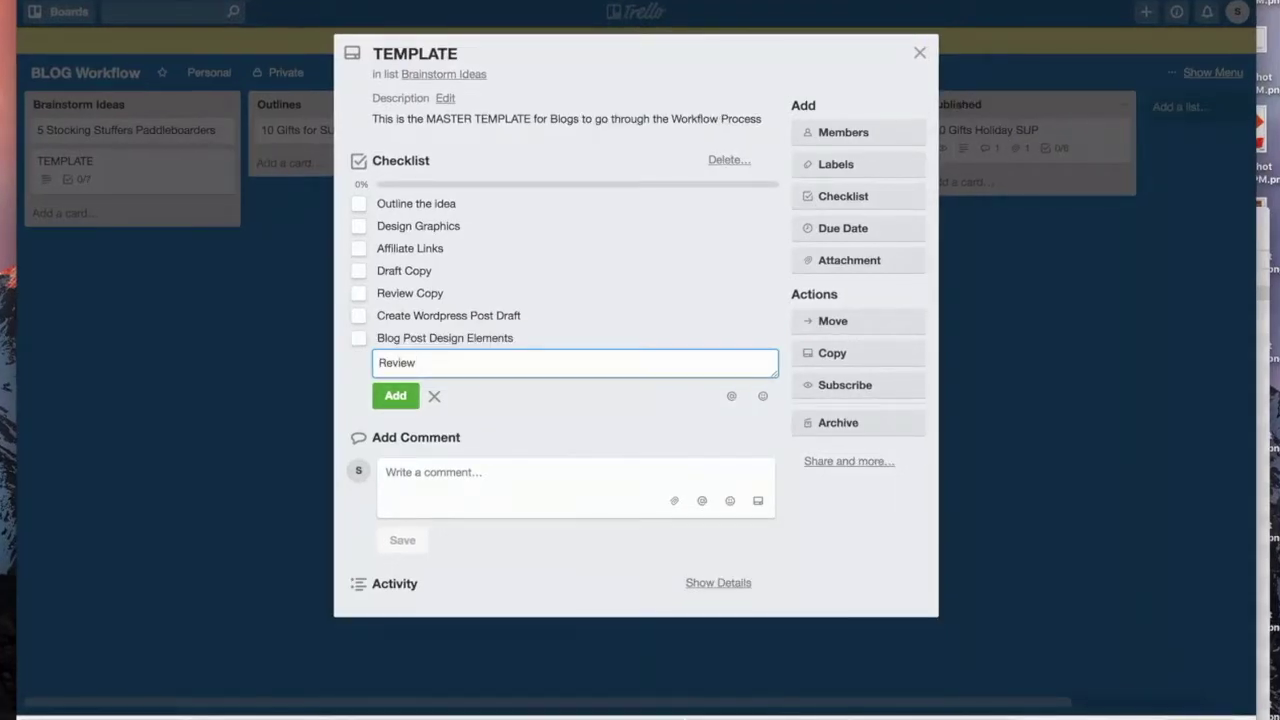
key("Return")
Step: Add the spelling check, the QA link check, Schedule it for release, Publish and Check again that links work
type("Verify no spel")
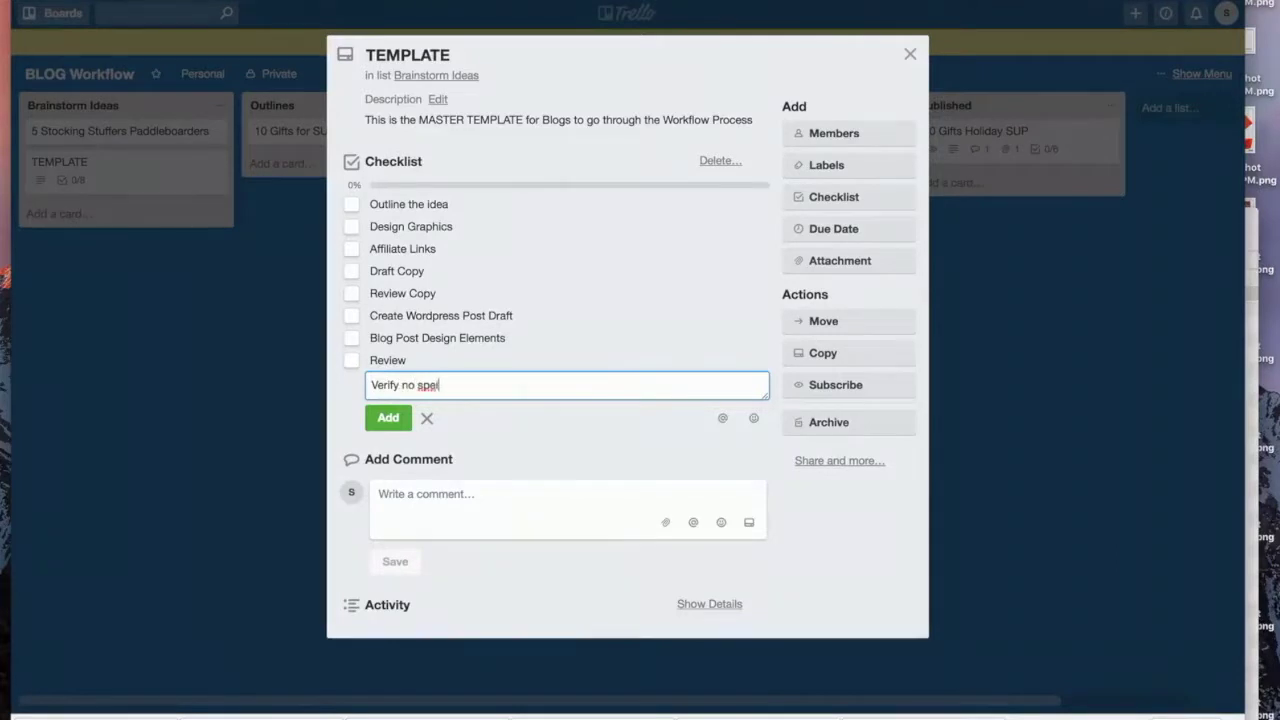
type("ling errors /")
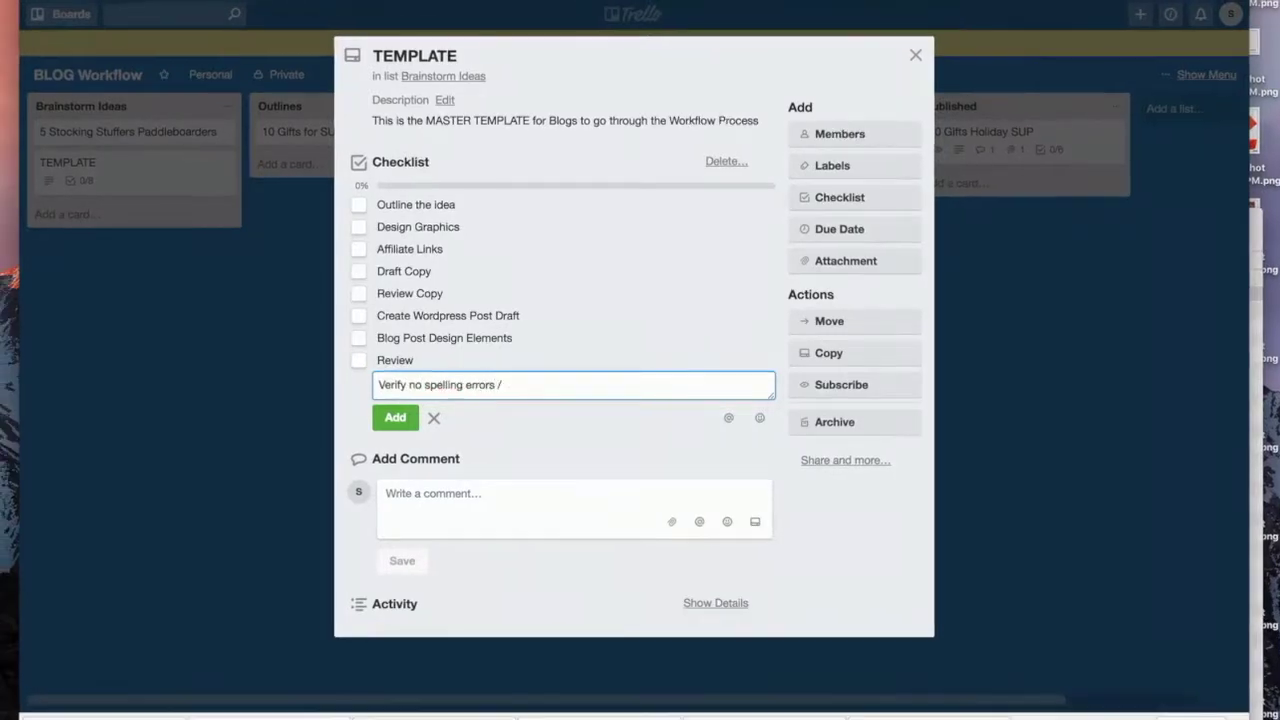
type(" mistakes")
key("Return")
type("QA")
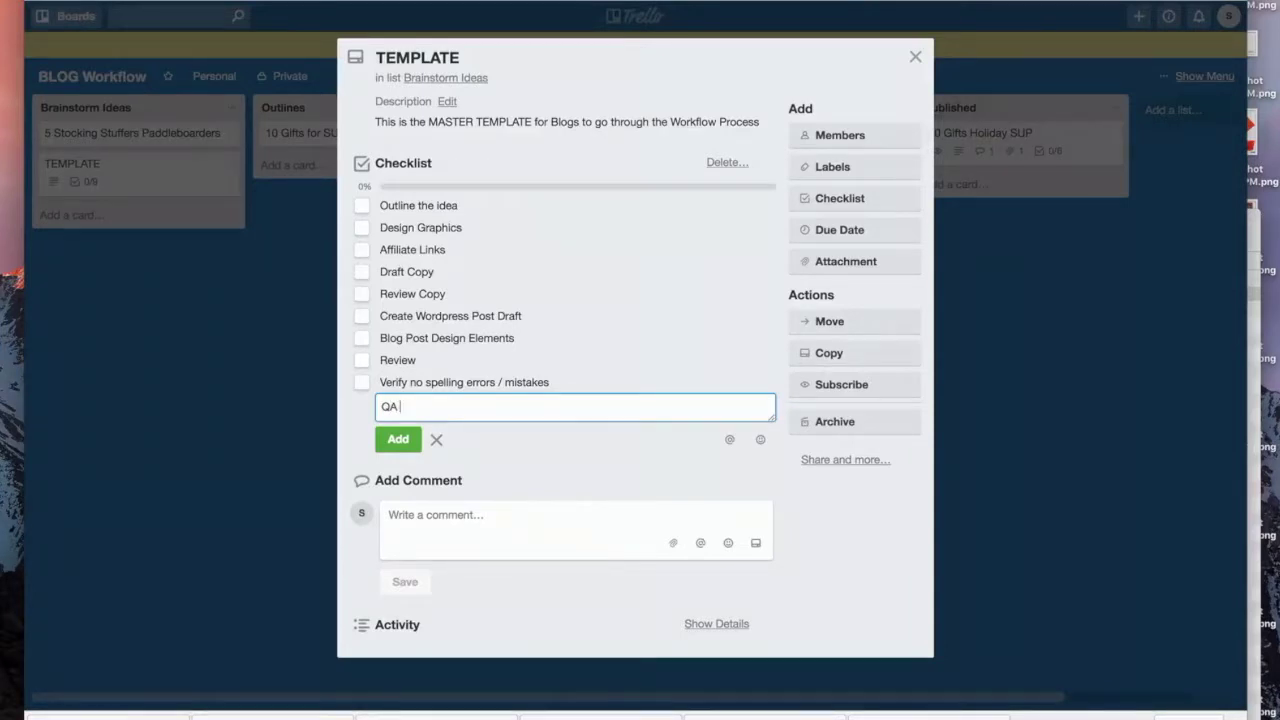
type(" - double check links in post work")
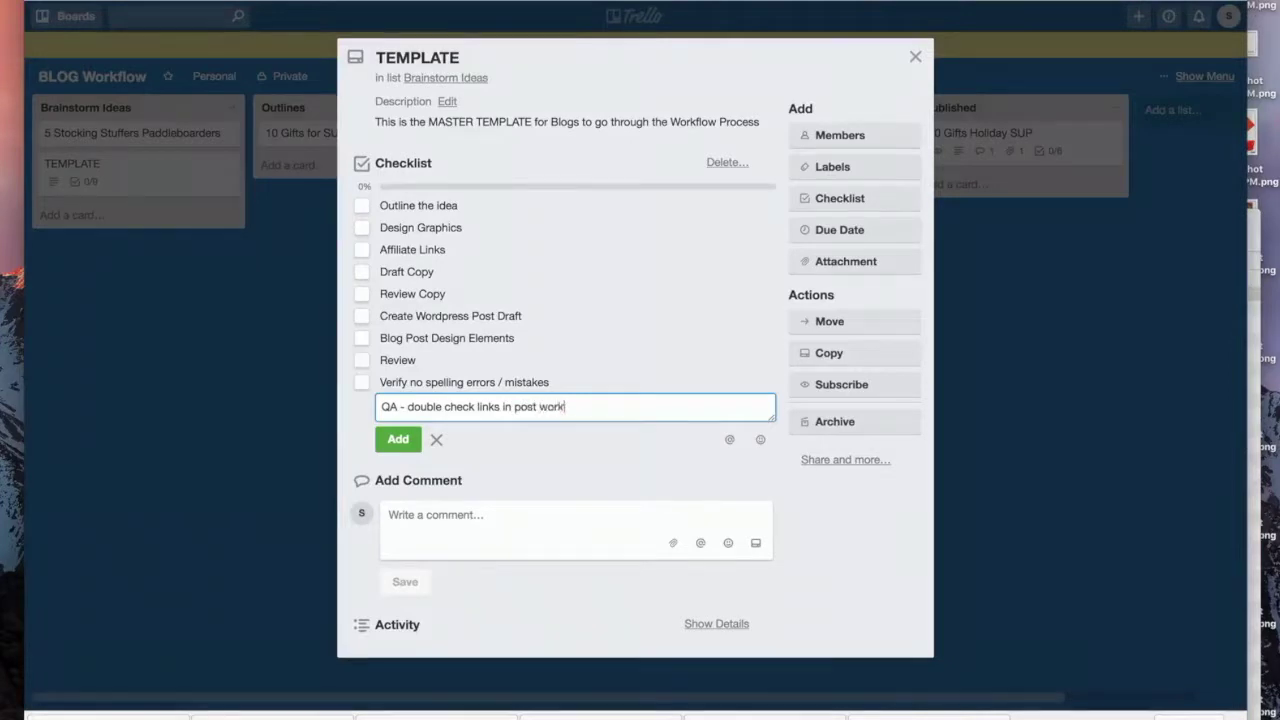
key("Return")
type("Schedu")
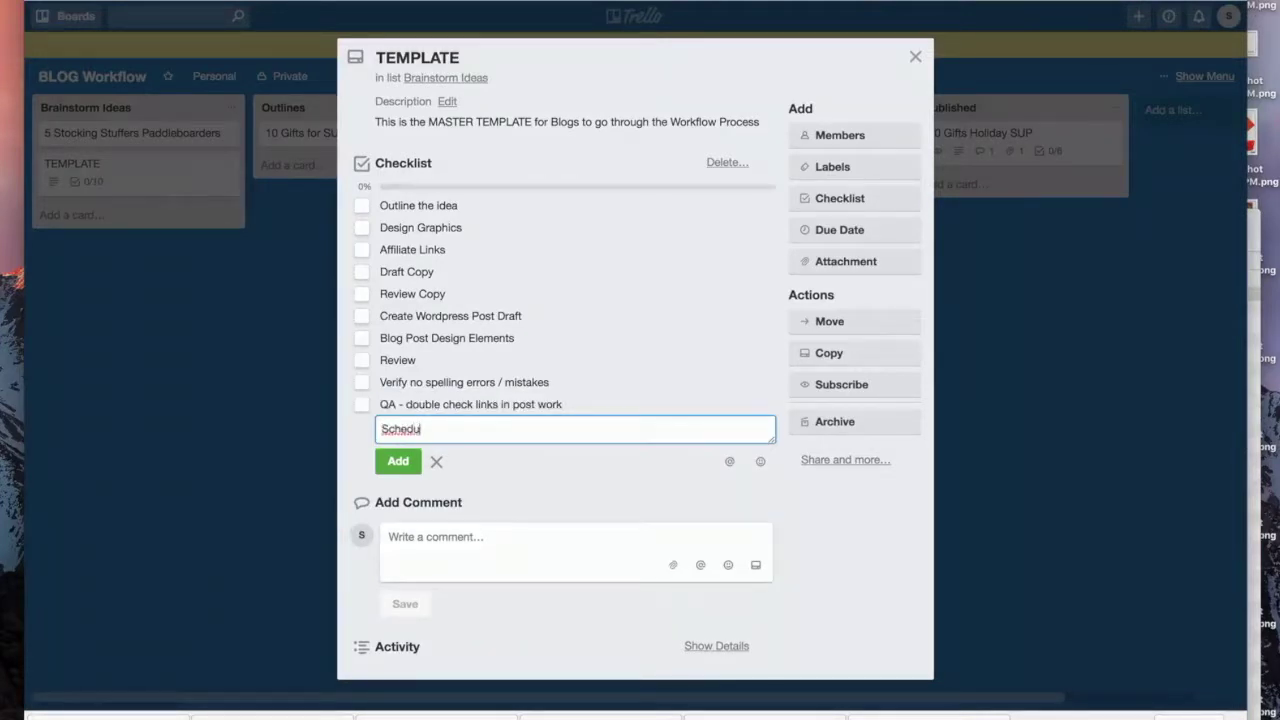
type("le it for release")
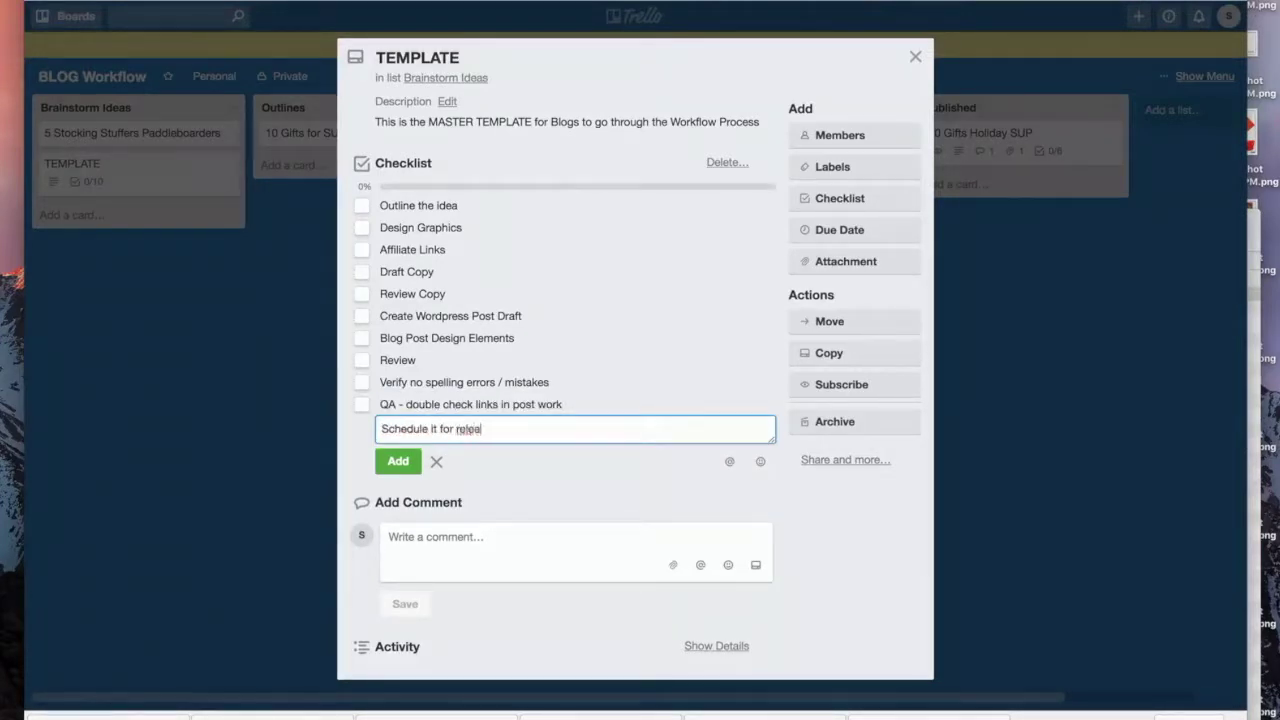
key("Return")
type("Publish")
key("Return")
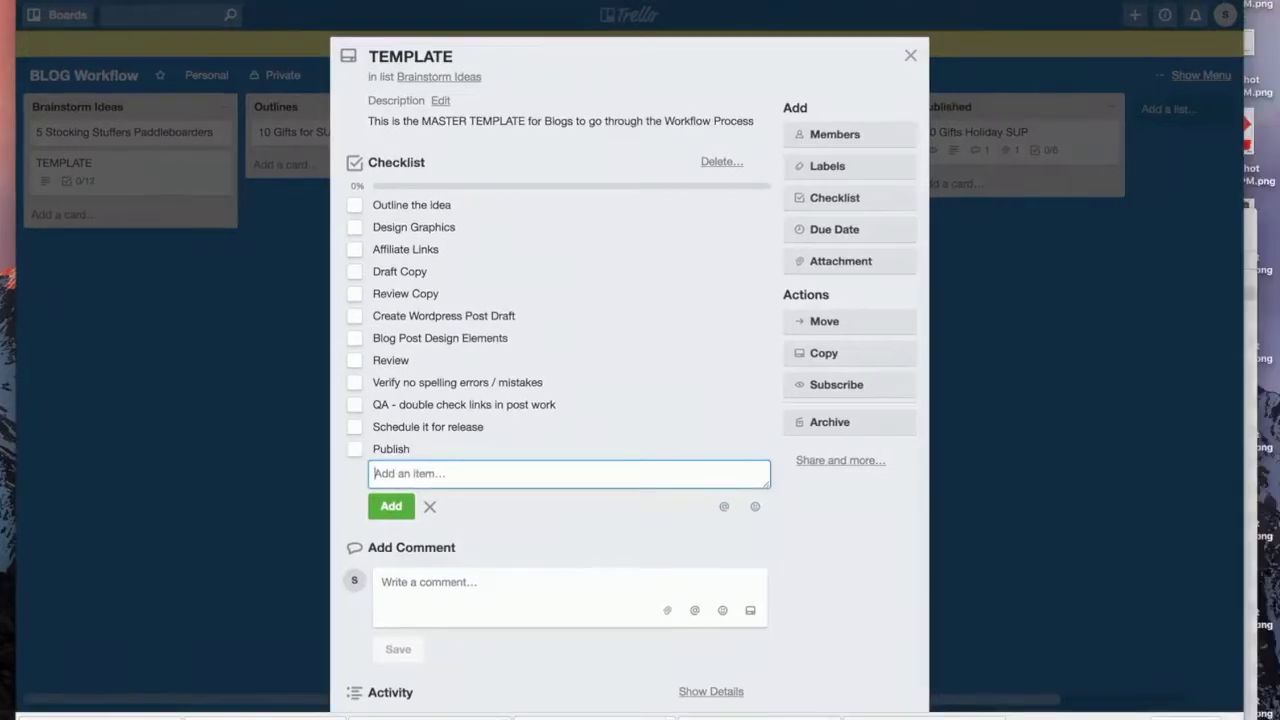
type("Check again that links work")
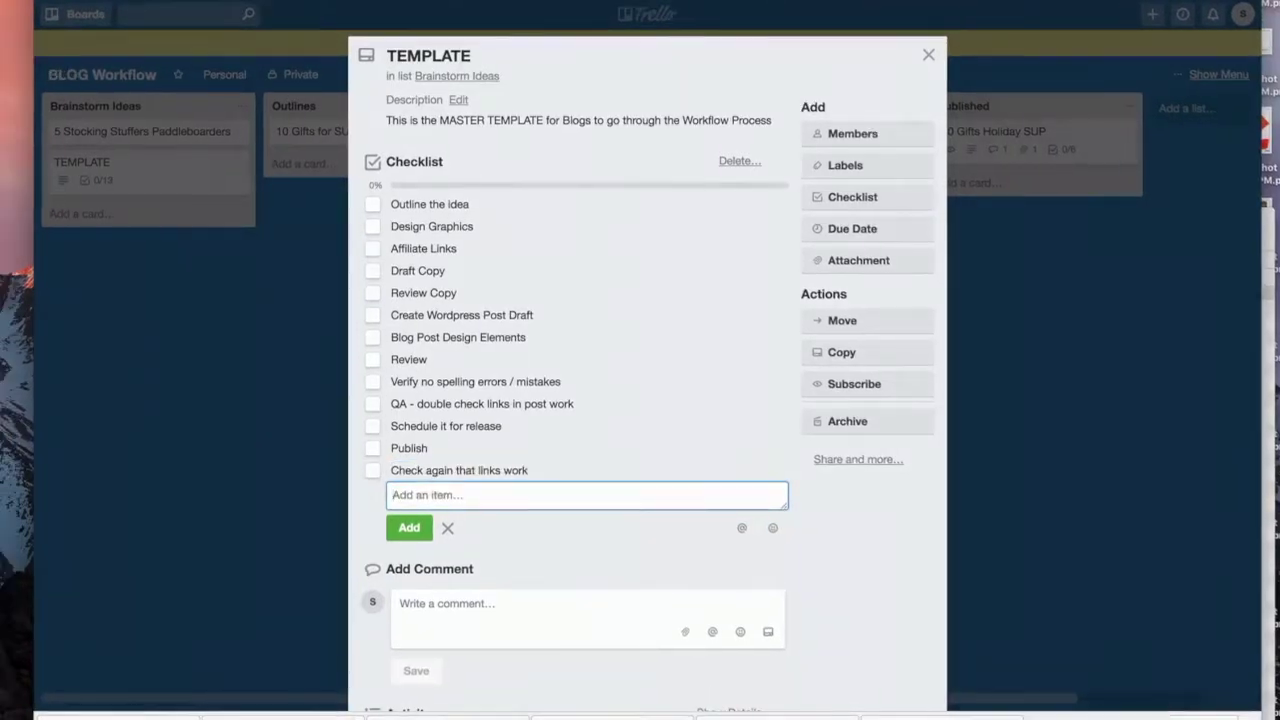
Step: Finish with Share to Twitter, Facebook, IG and Pinterest, then close the TEMPLATE card
type("Share to Twitter")
key("Return")
type("Share to ")
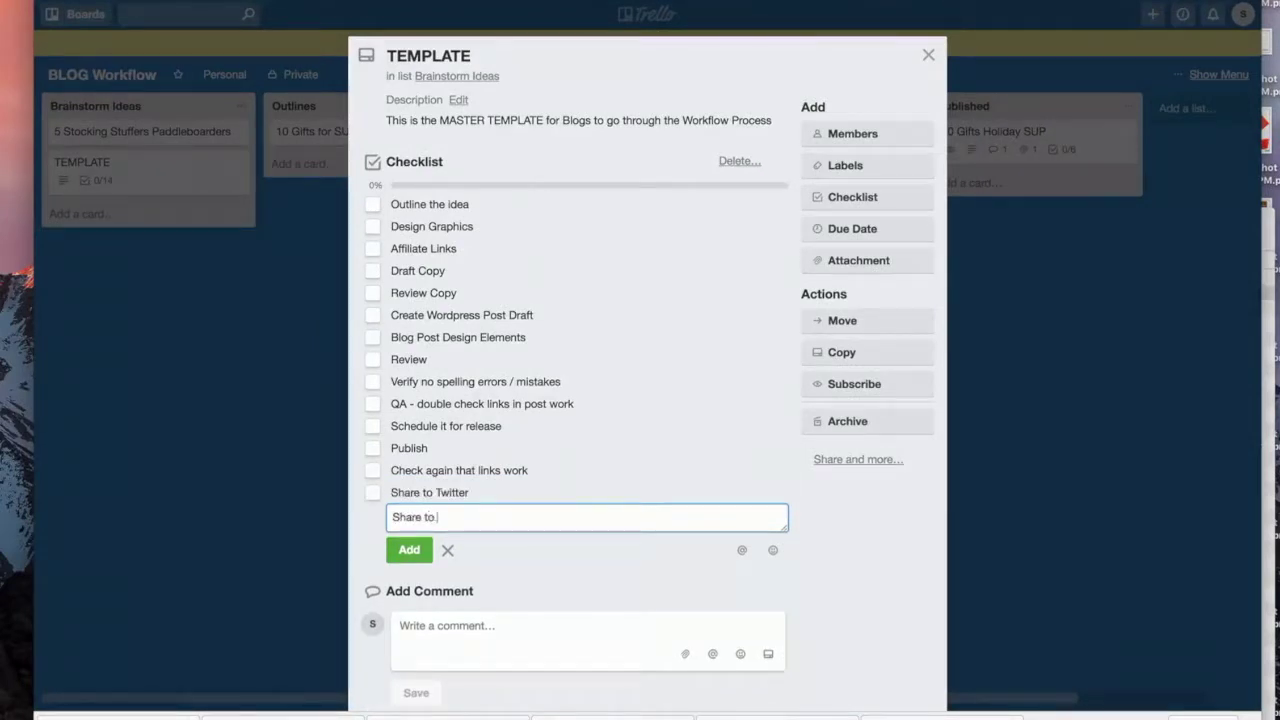
type("Face")
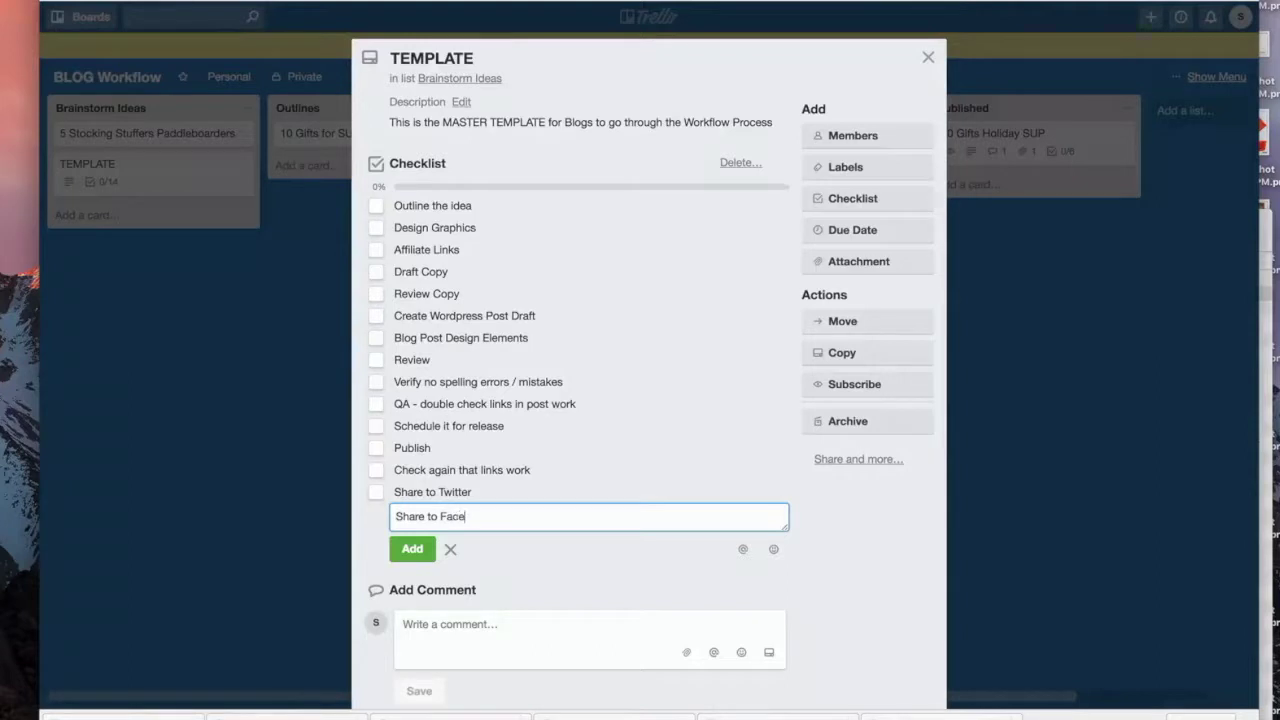
type("book")
key("Return")
type("S")
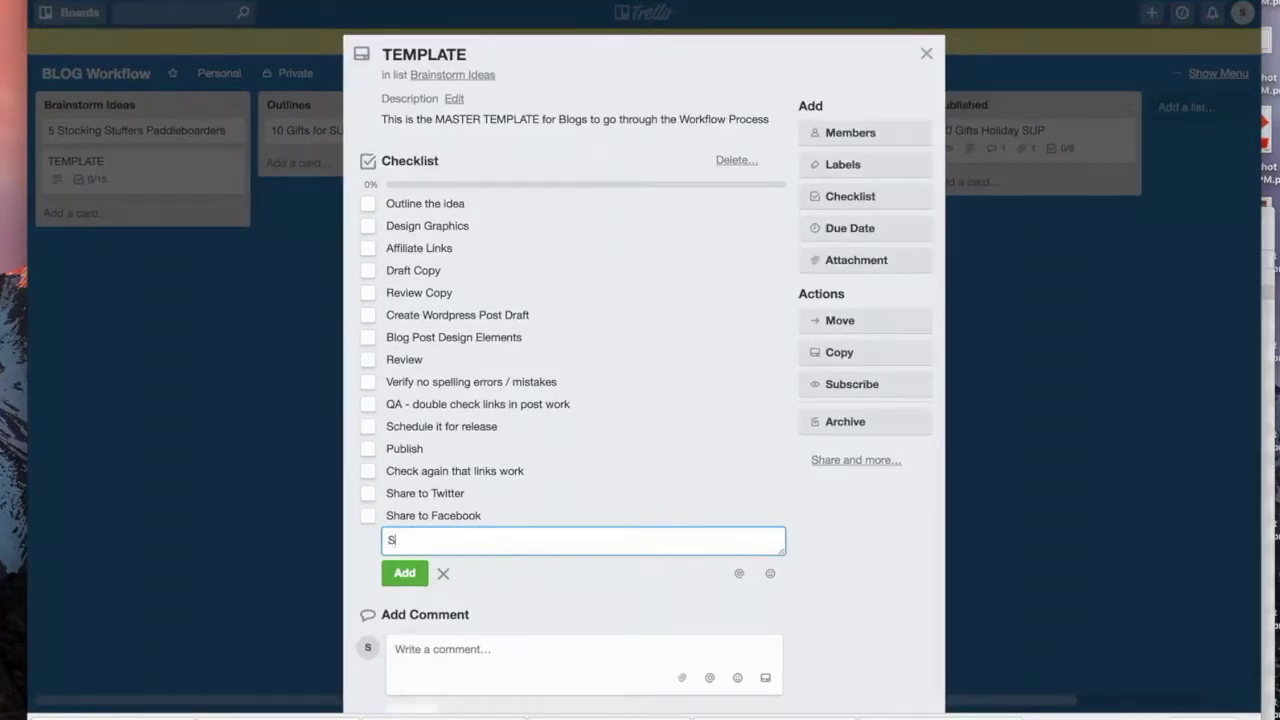
type("hare to IG")
key("Return")
type("Share to Pint")
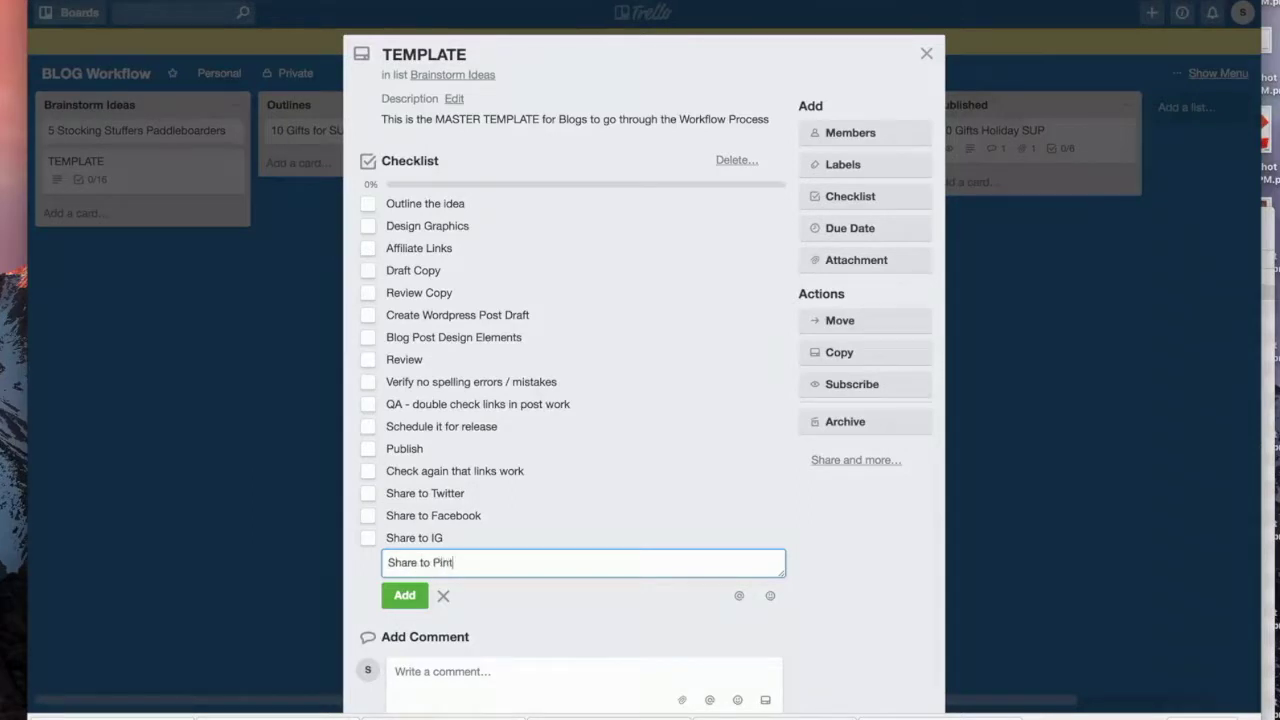
type("erest")
key("Return")
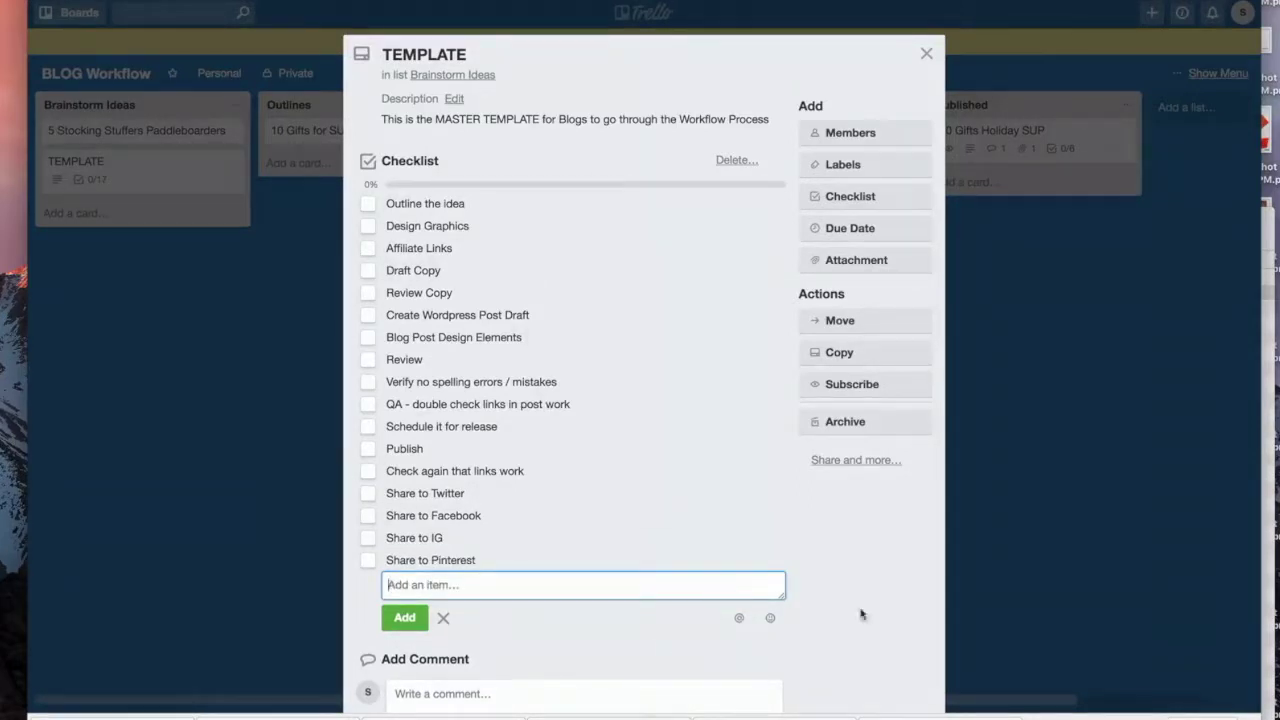
left_click(912, 622)
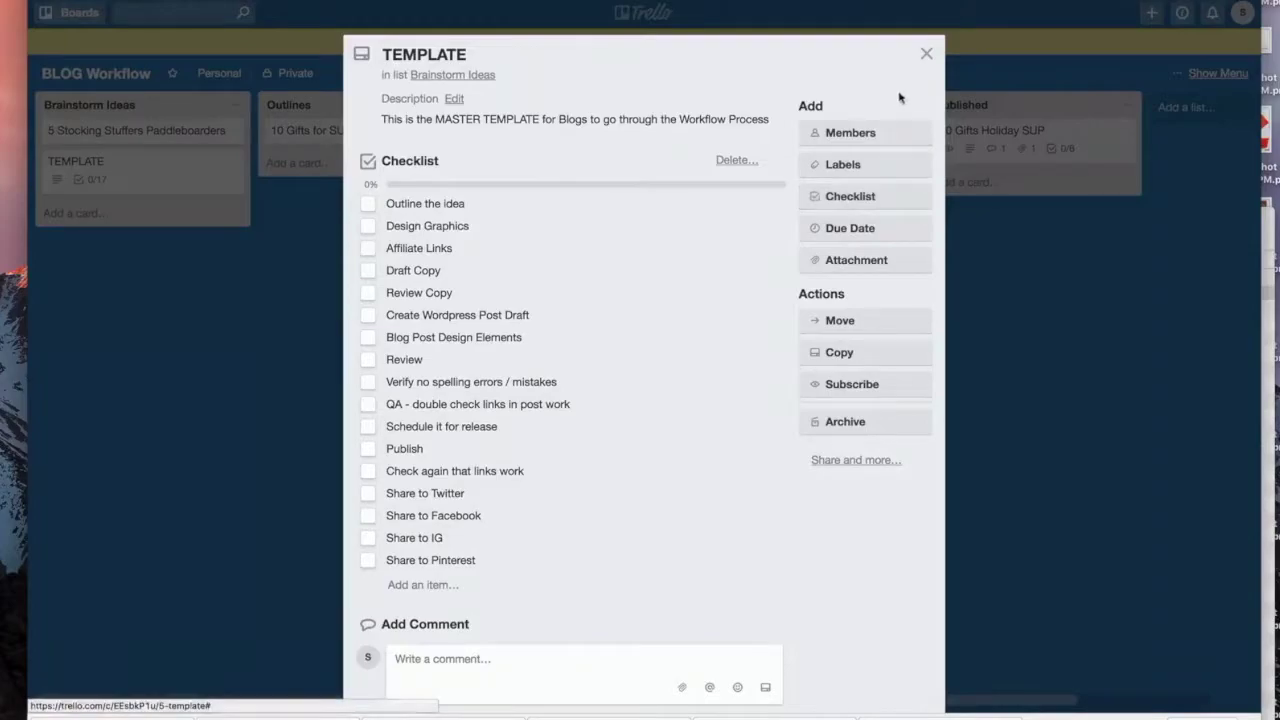
left_click(925, 54)
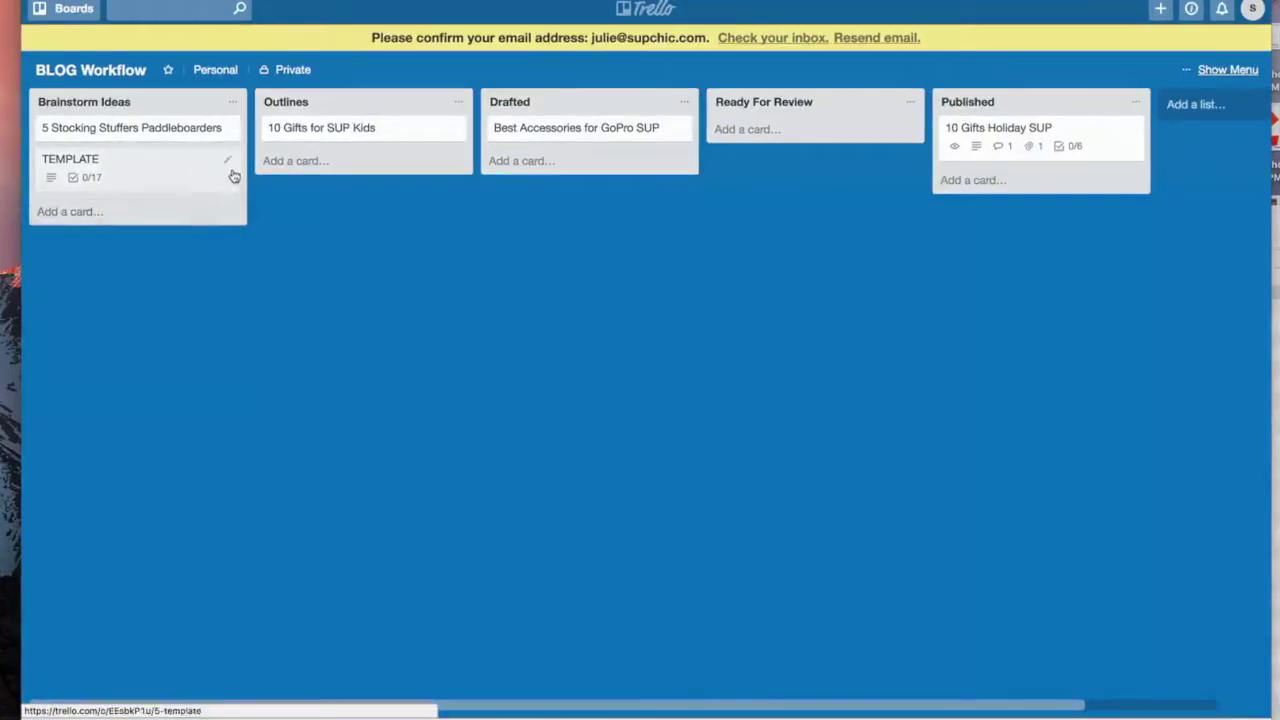
Step: Copy the TEMPLATE card into the Outlines list as '20 Mistakes SUP paddleboarders make'
left_click(227, 161)
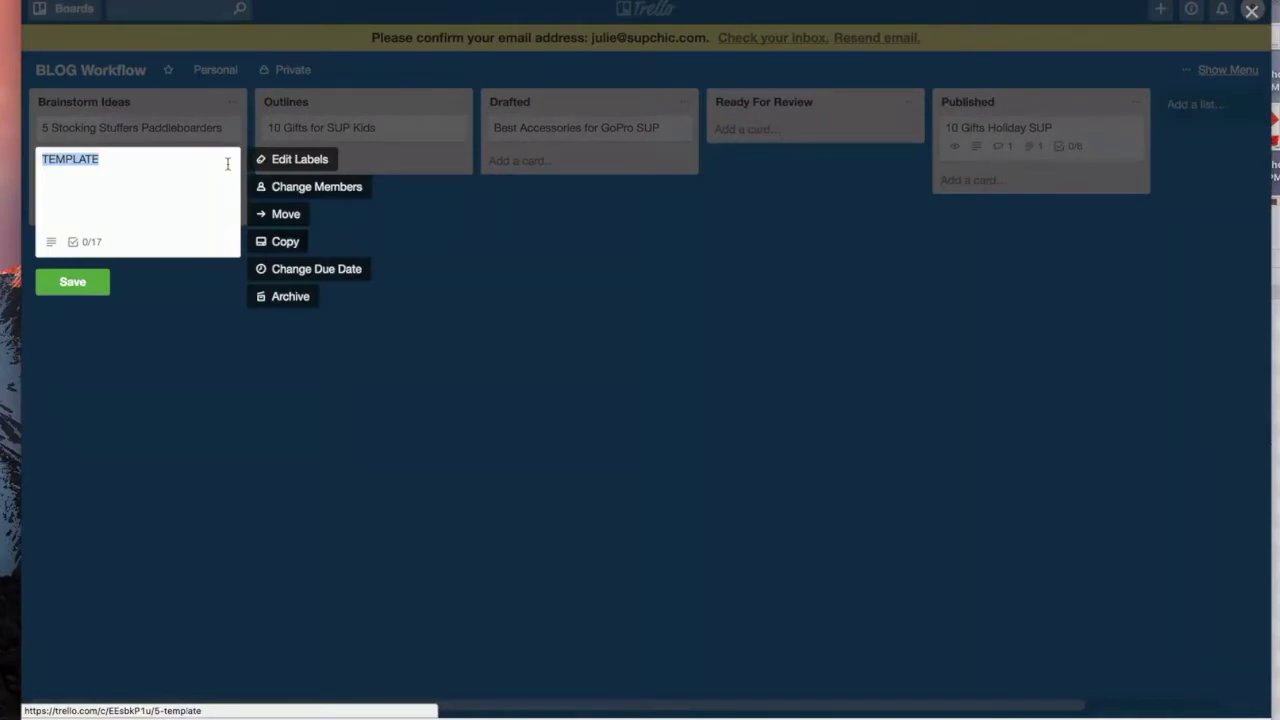
left_click(287, 245)
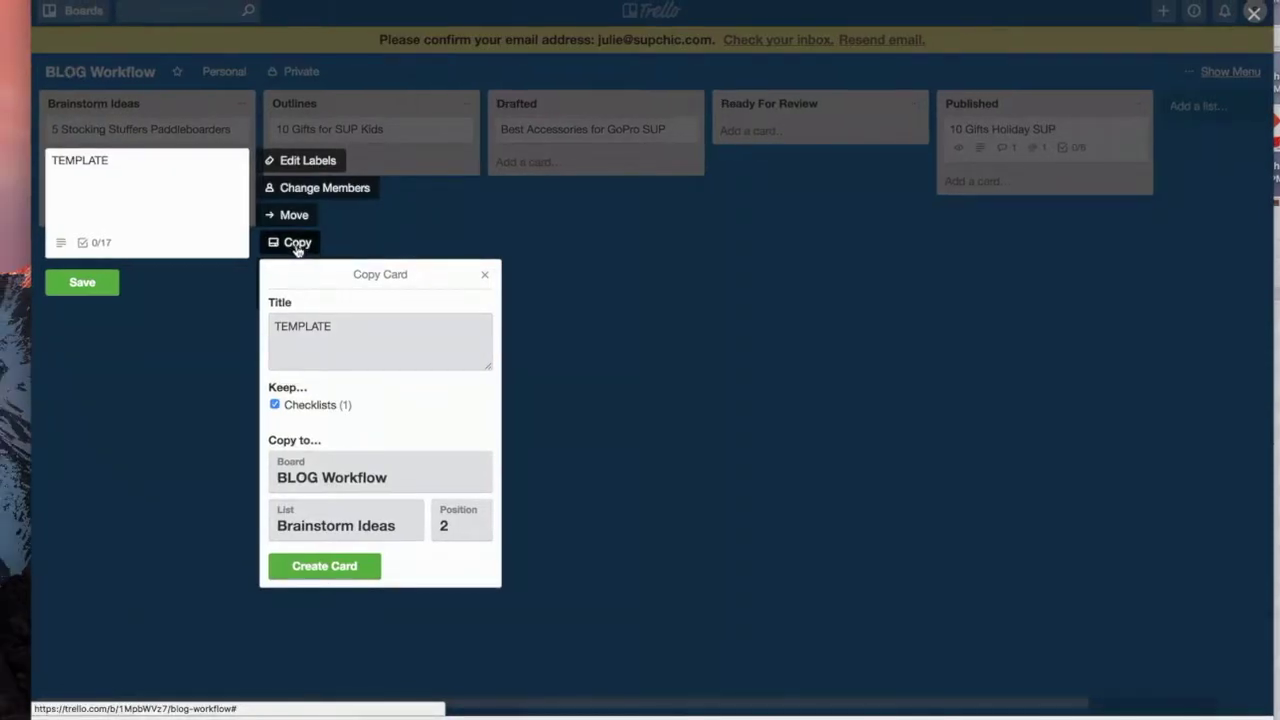
left_click(319, 527)
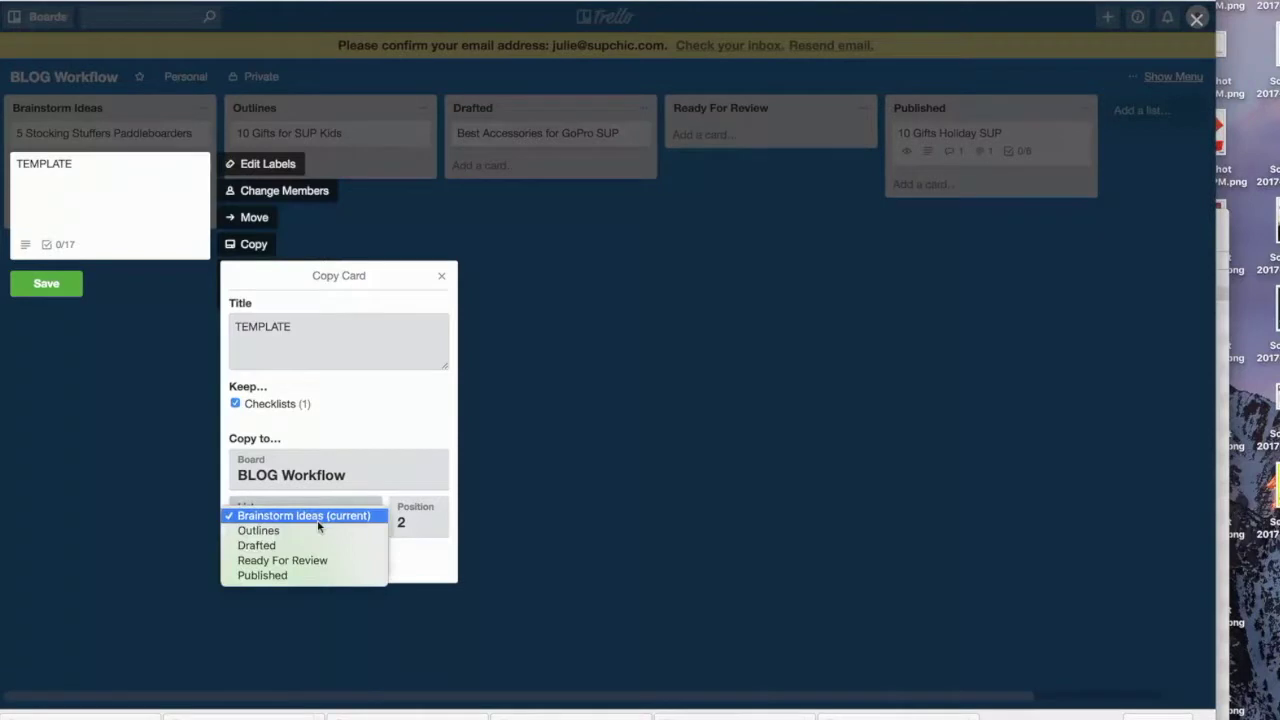
left_click(318, 530)
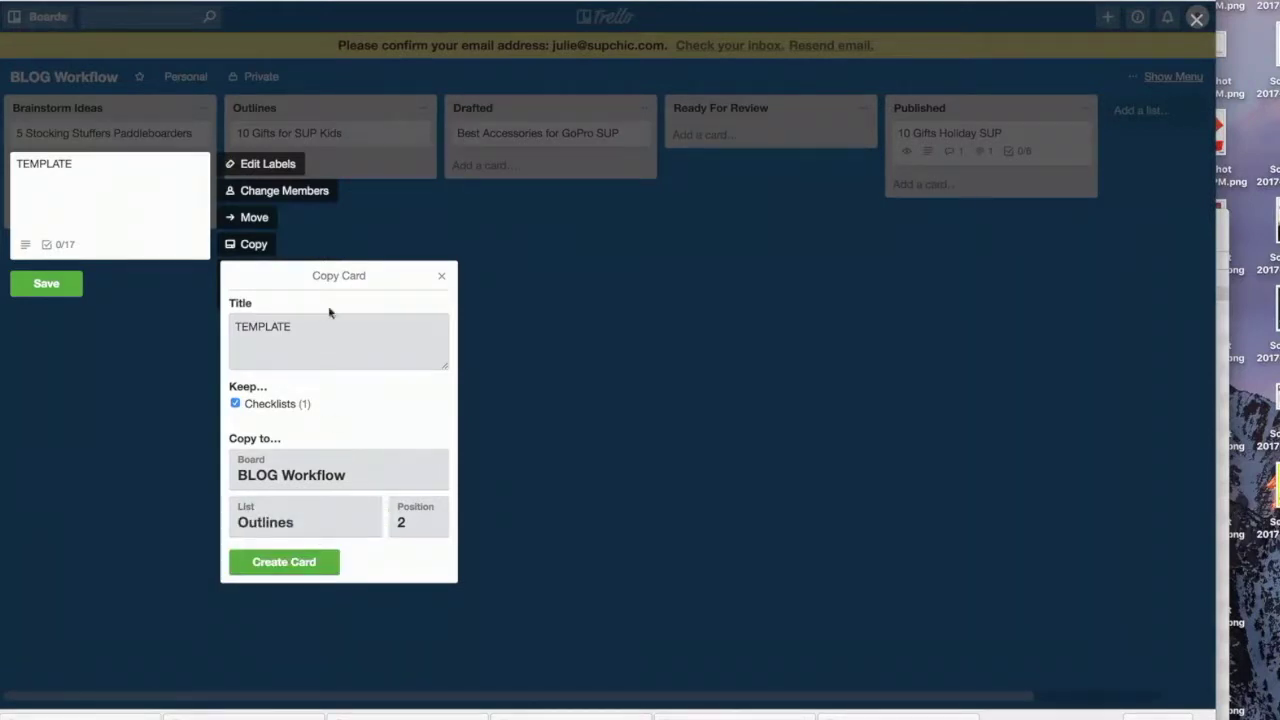
type("2")
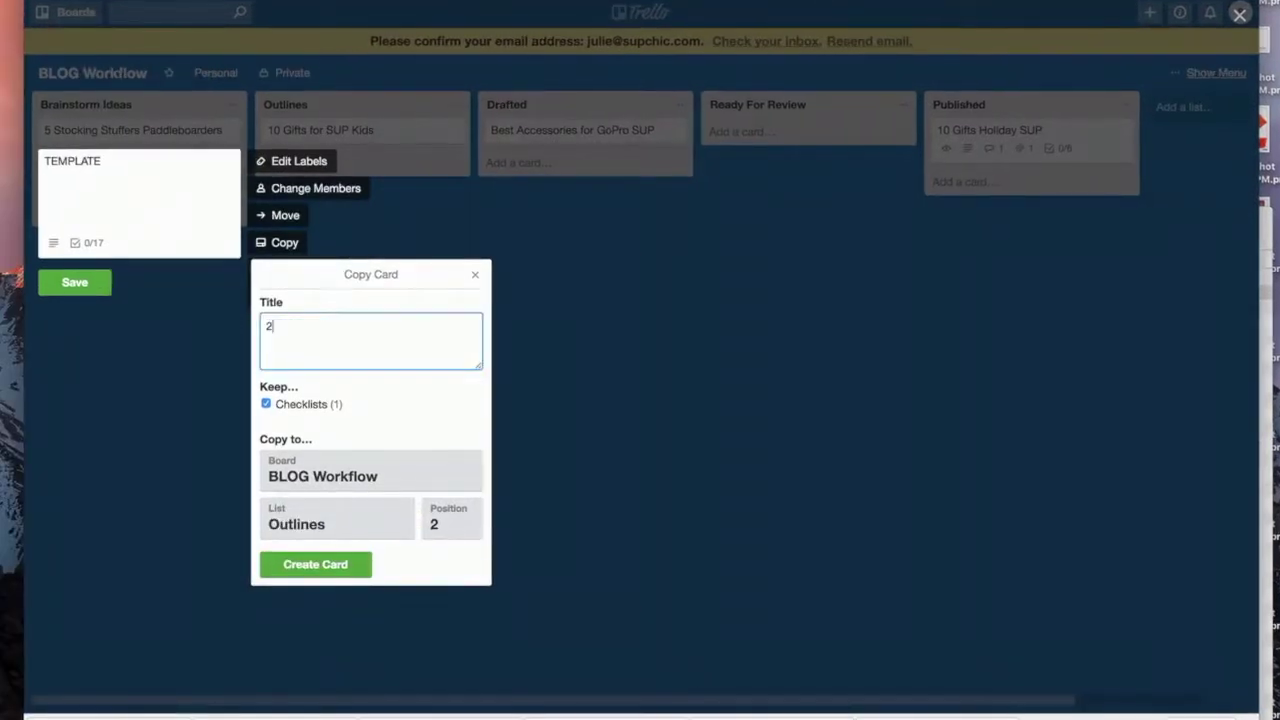
type("0 Mistakes SUP")
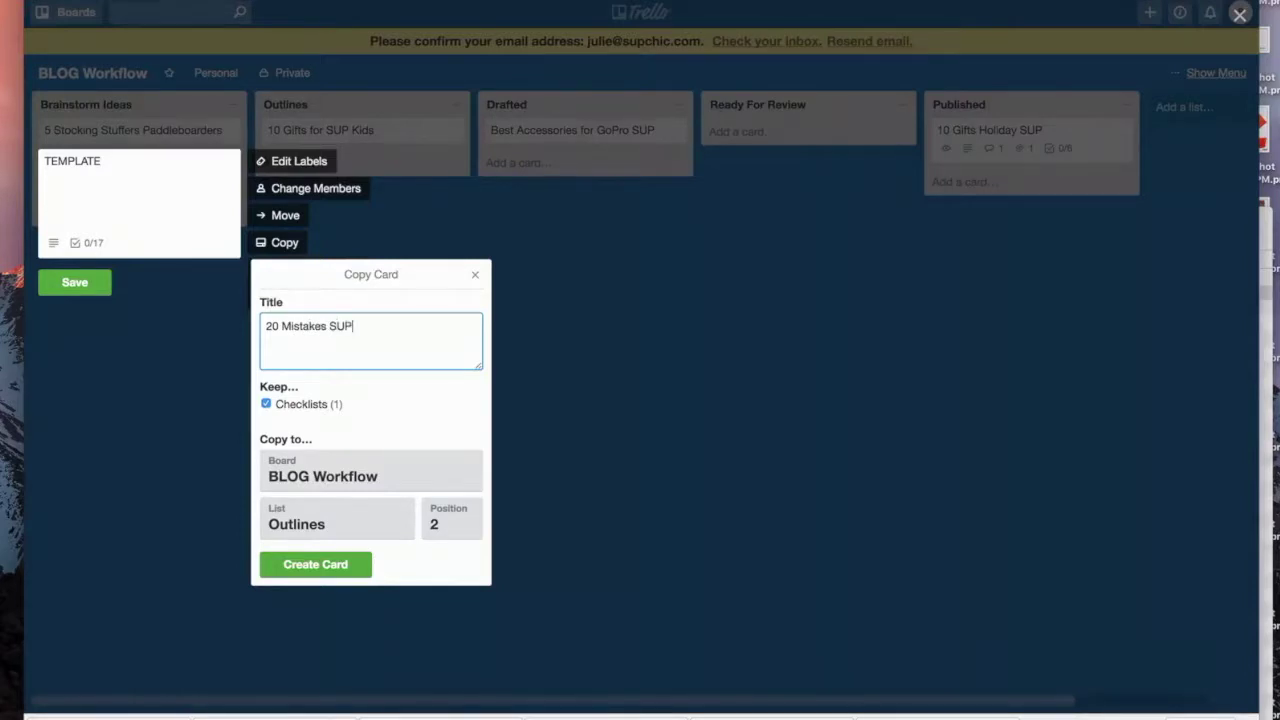
type(" padd")
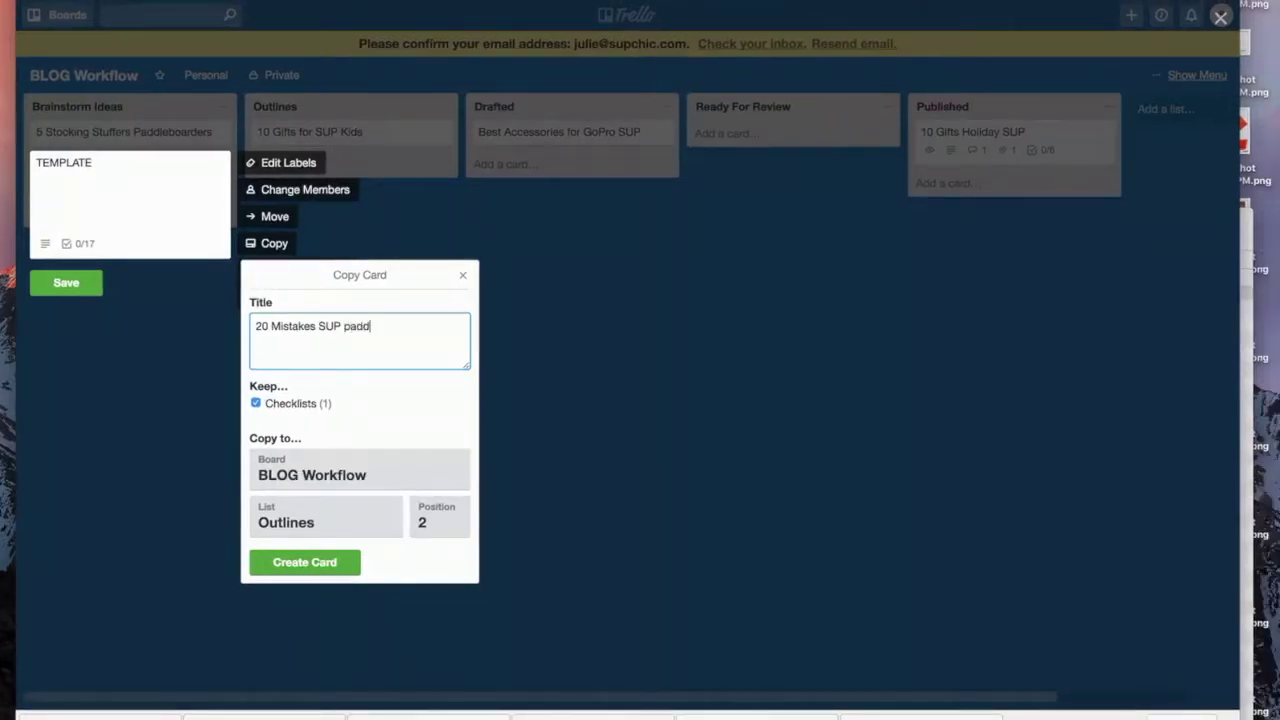
type("leboarders ma")
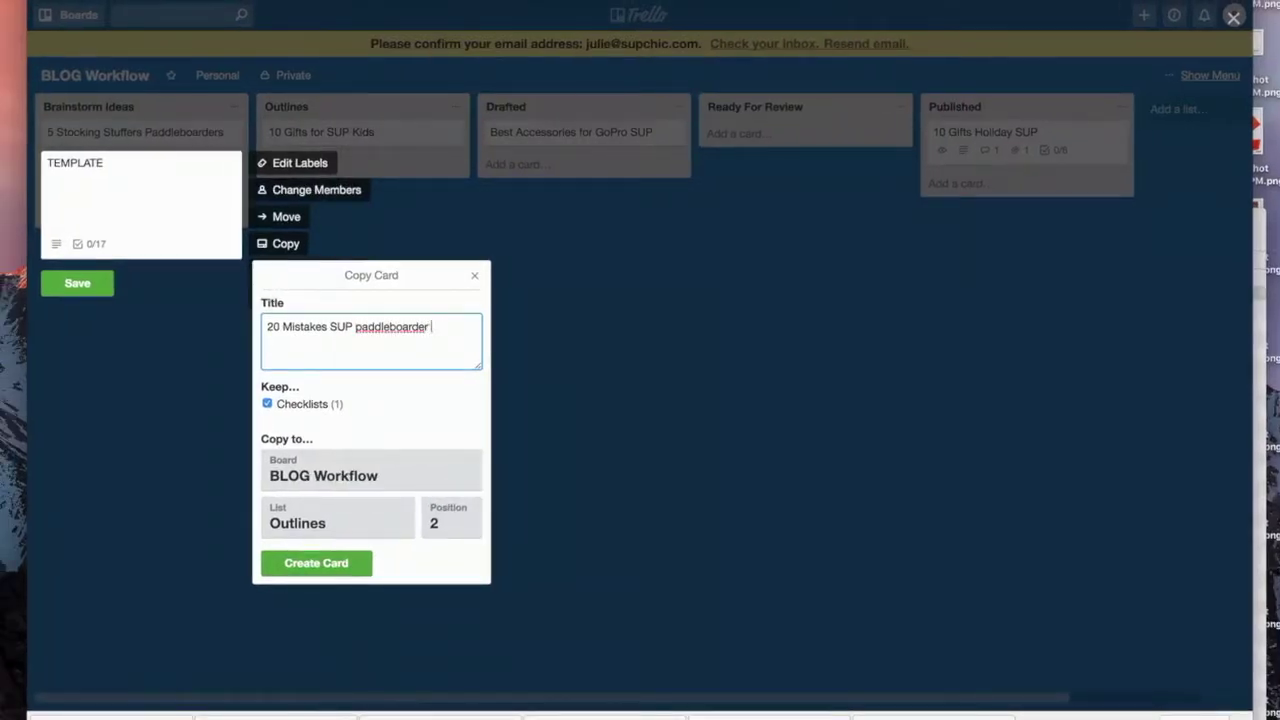
type("dk")
key("BackSpace")
key("BackSpace")
type("ke")
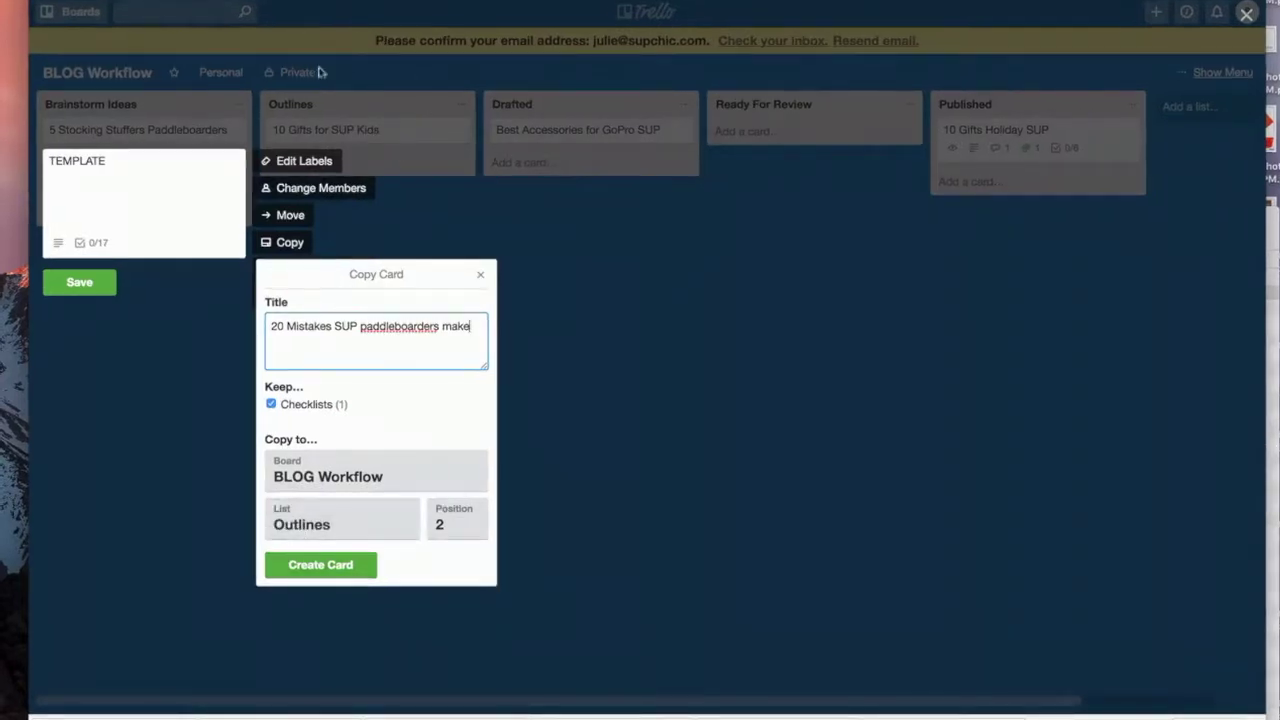
left_click(328, 566)
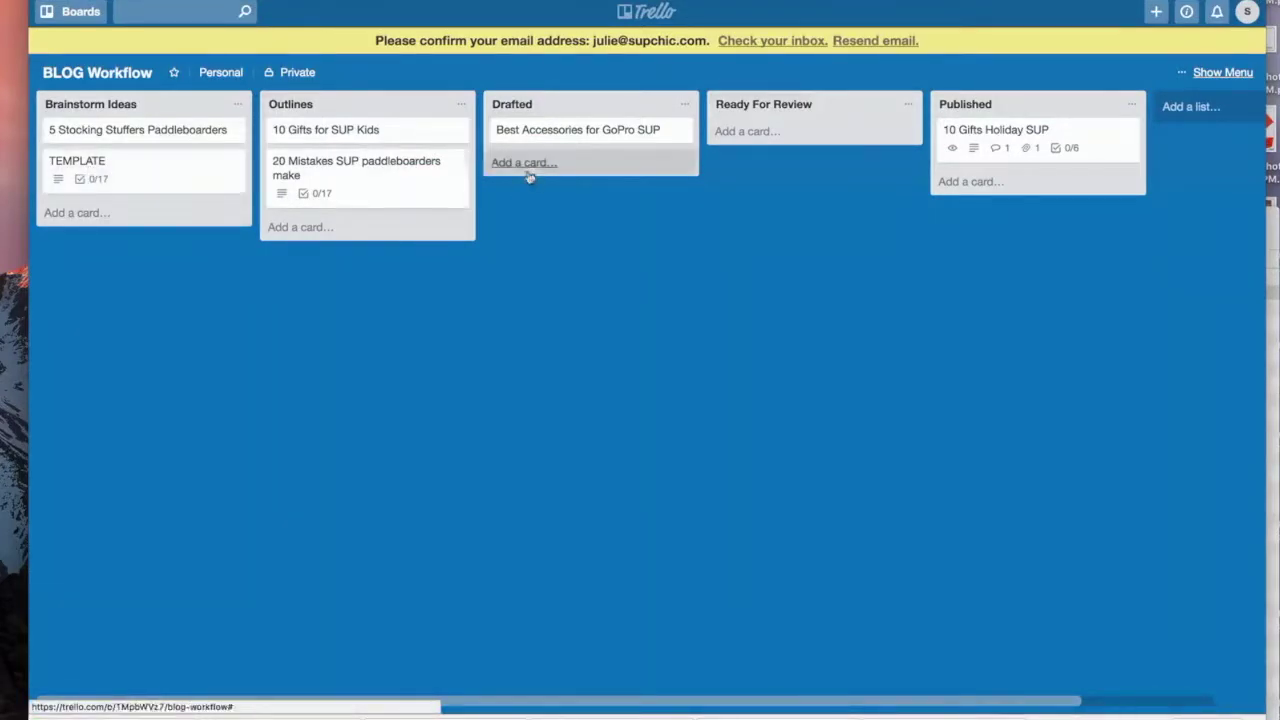
Step: Compare the 20 Mistakes card with the TEMPLATE card, then reopen the 20 Mistakes card
left_click(386, 170)
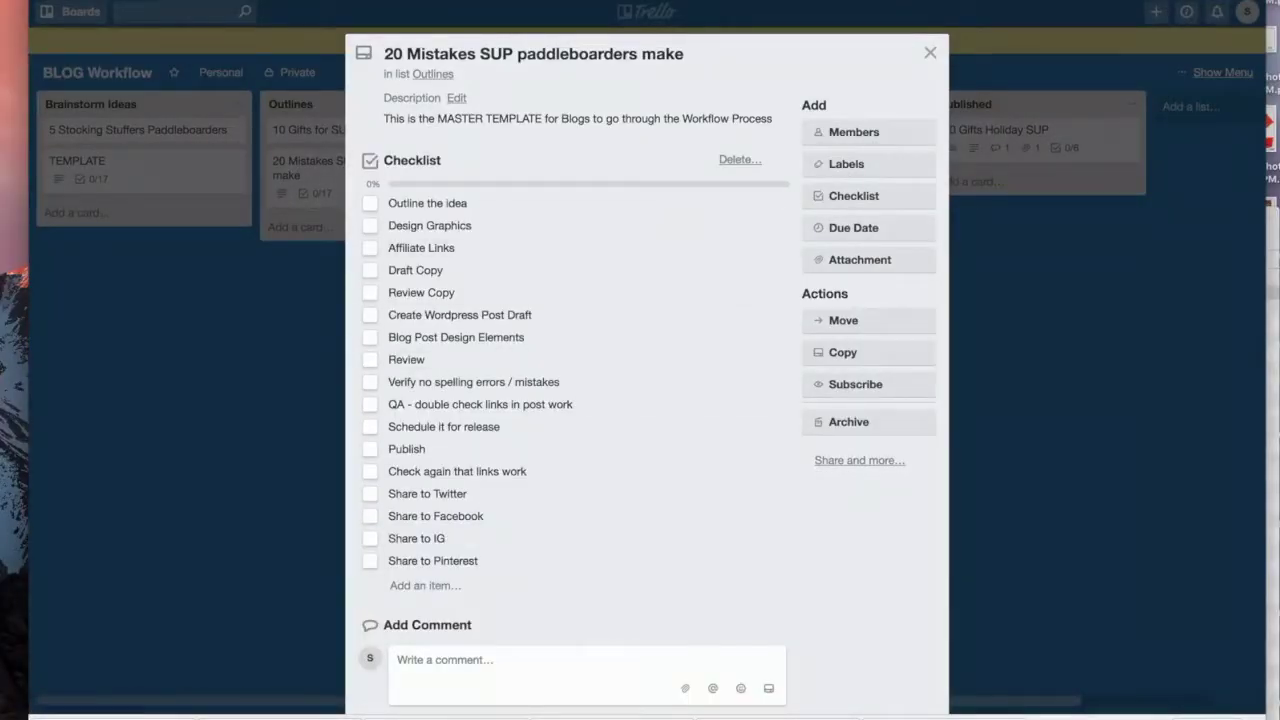
left_click(930, 53)
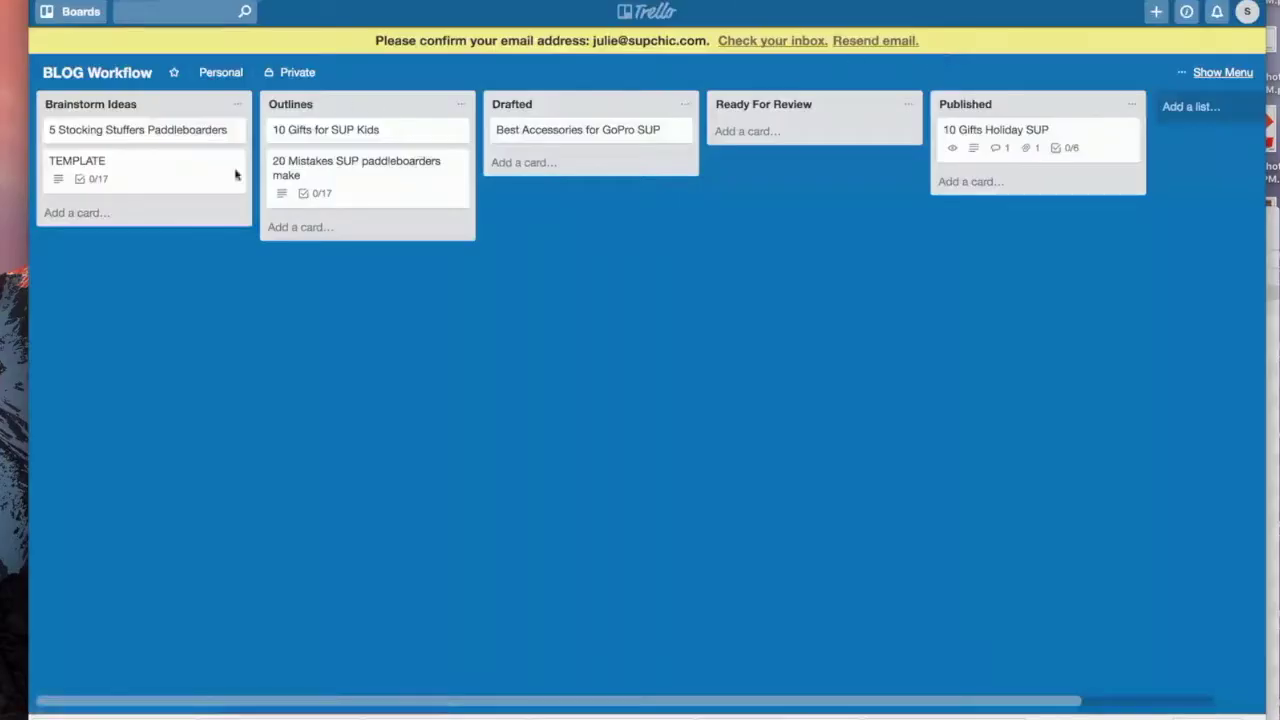
left_click(104, 168)
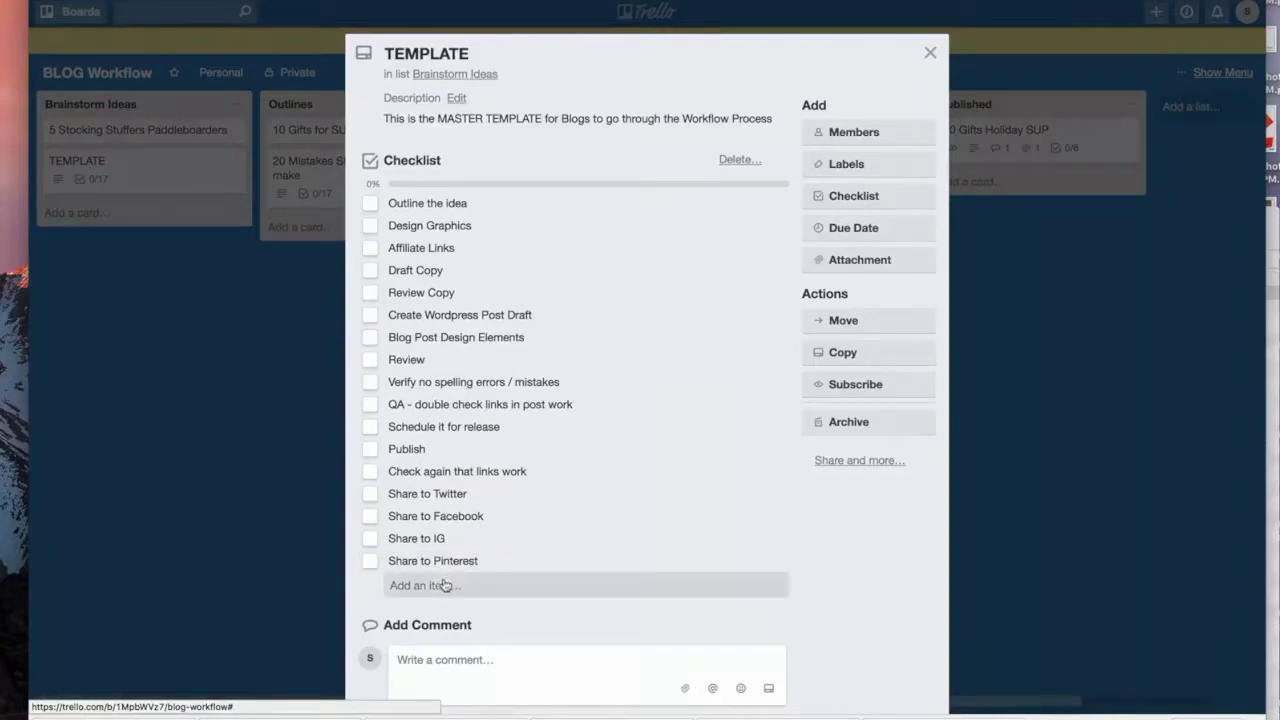
left_click(930, 52)
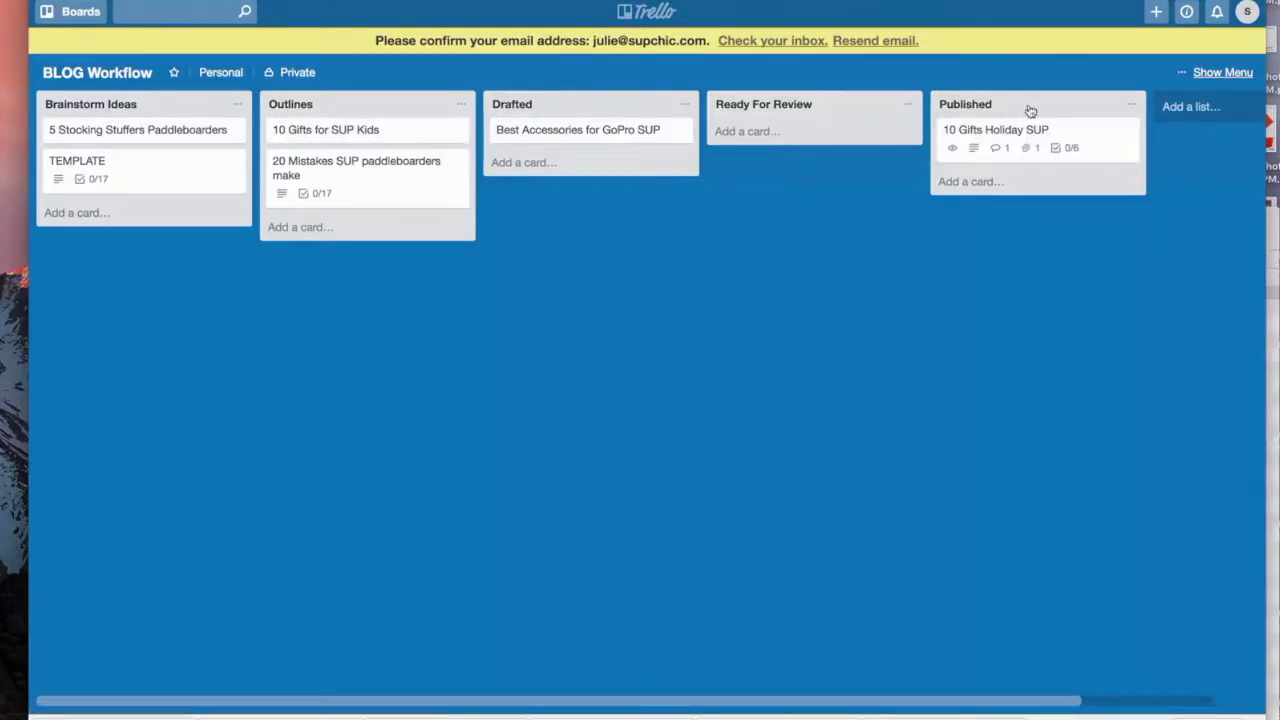
left_click(352, 172)
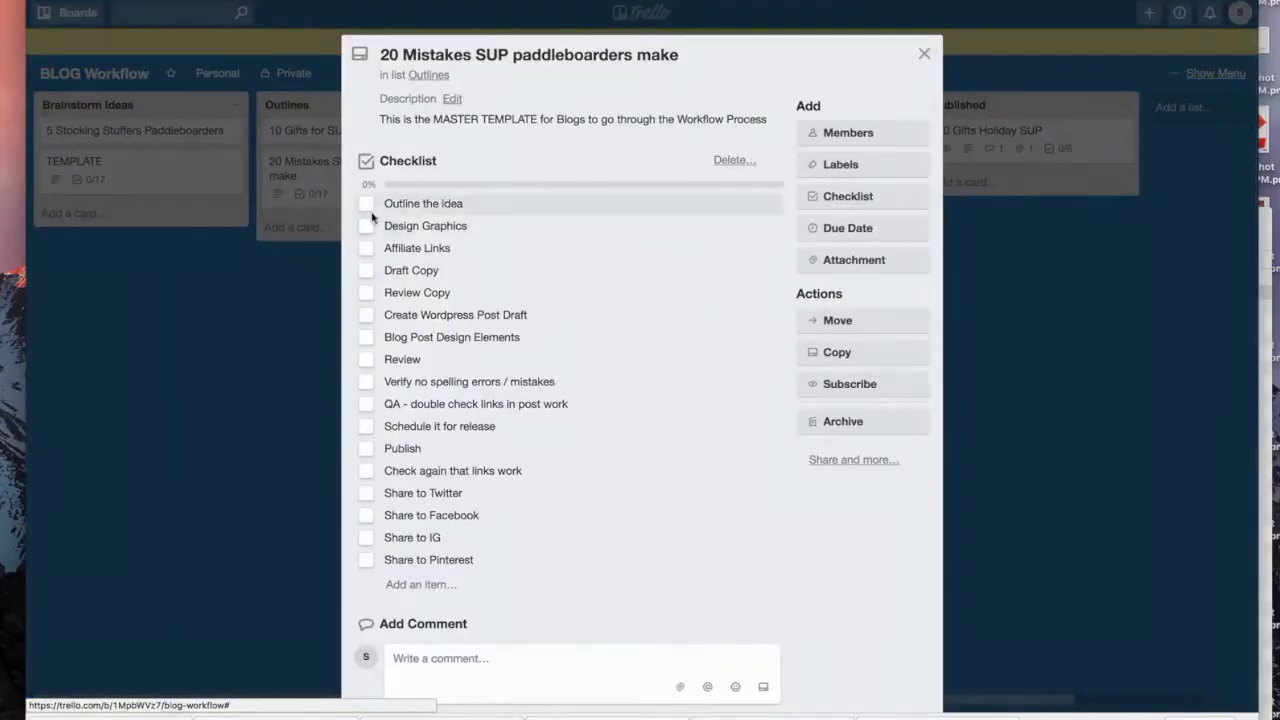
Step: Check off Outline the idea, Design Graphics and Affiliate Links
left_click(366, 203)
left_click(366, 226)
left_click(366, 250)
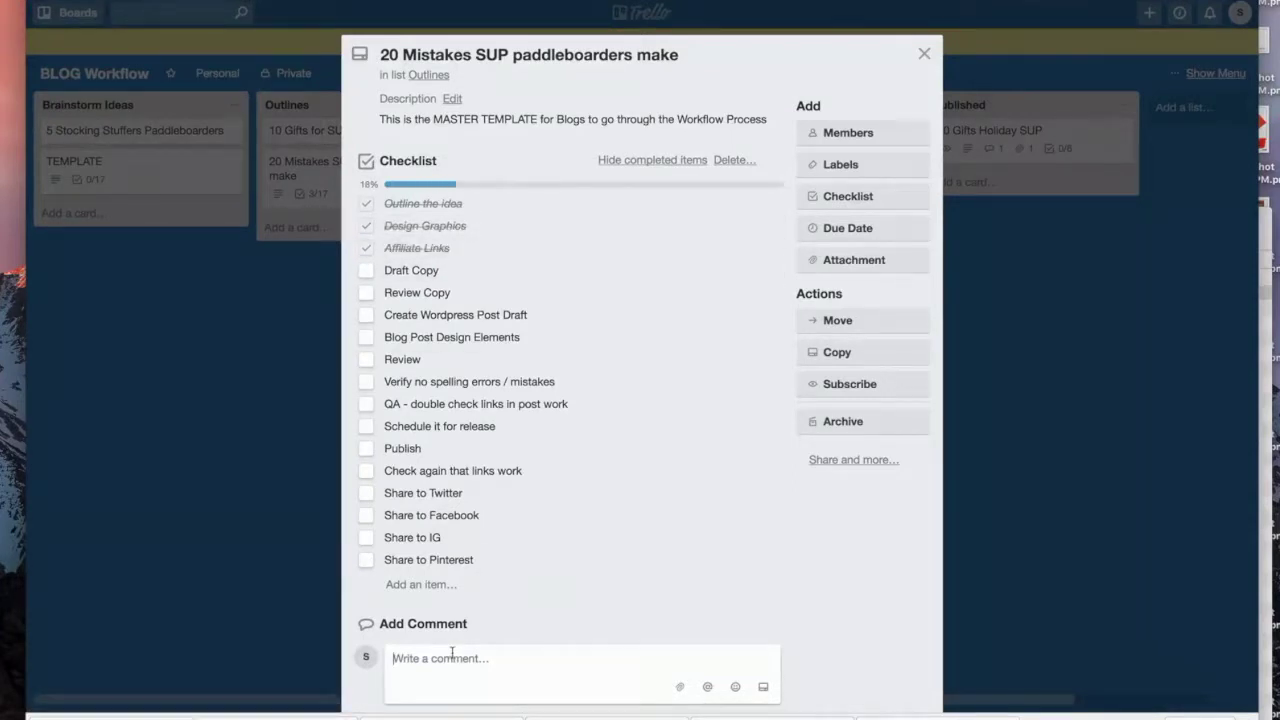
Step: Post the comment 'Graphics saved in Drive/Graphics/BlogPosts' and close the card
type("Graphic")
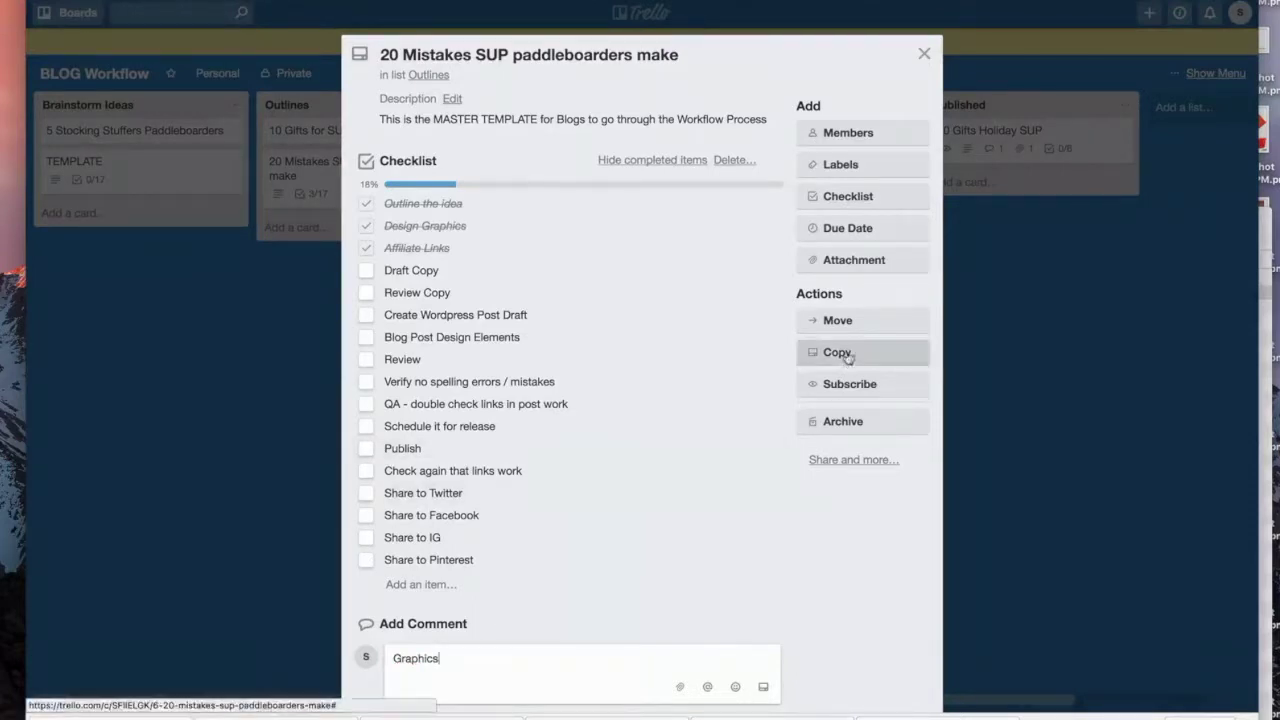
type("s ")
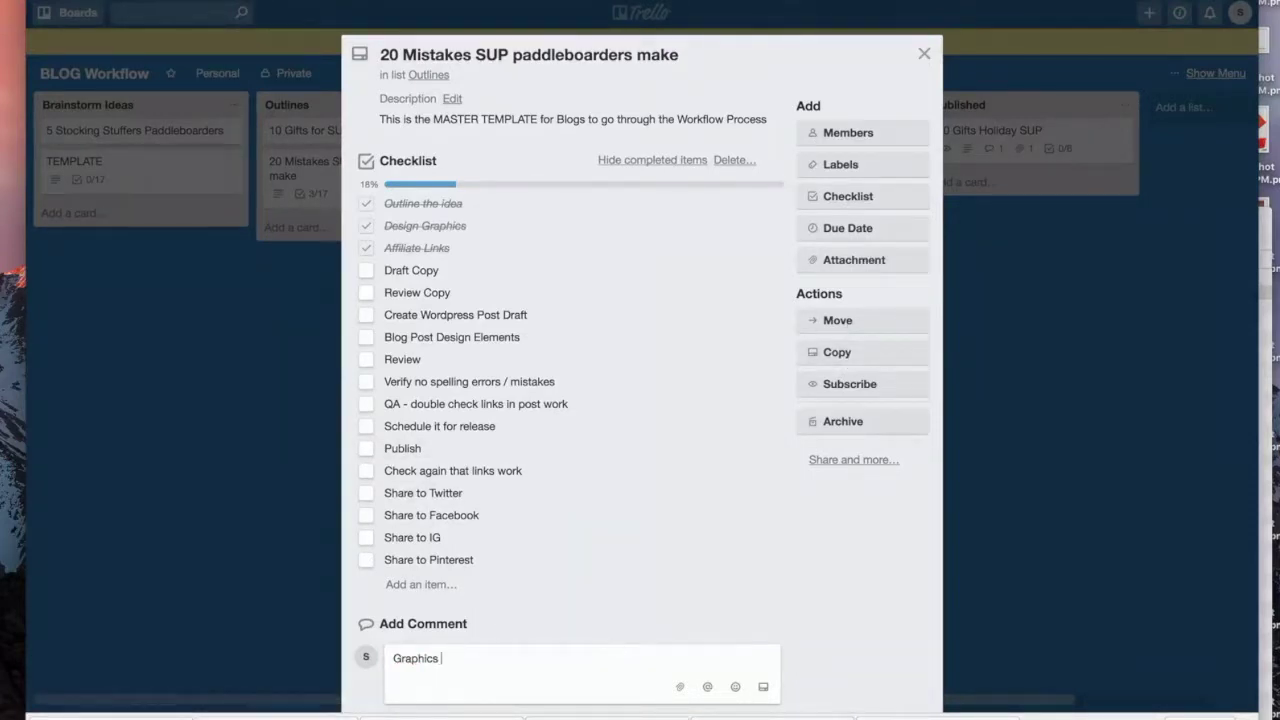
type("saved in Drive/G")
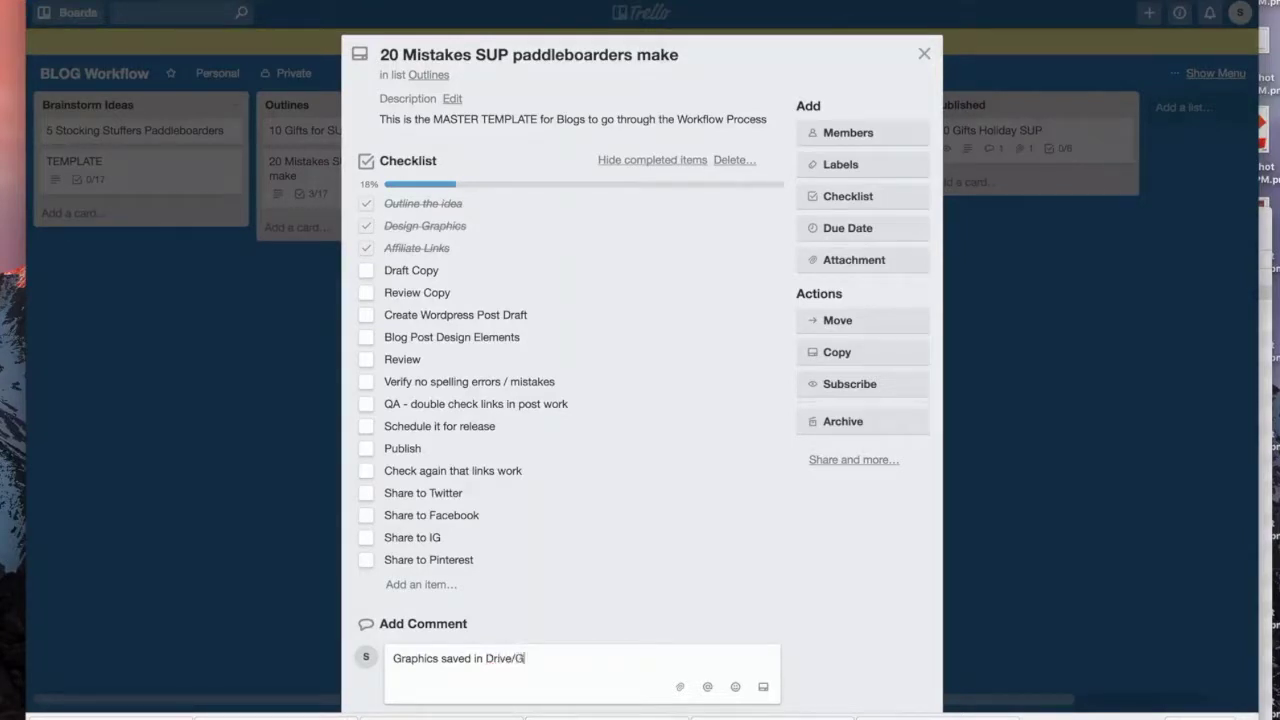
type("raphics/BlogPosts")
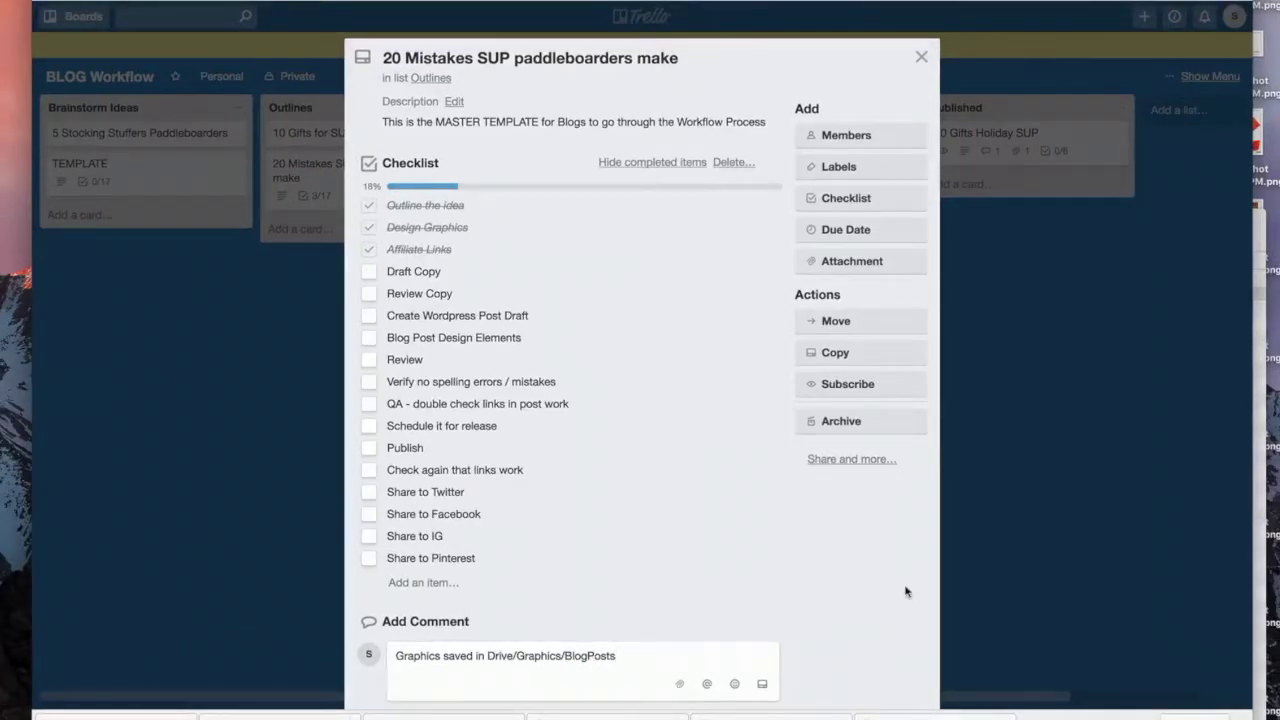
scroll(905, 591, "down", 3)
key("Return")
left_click(777, 428)
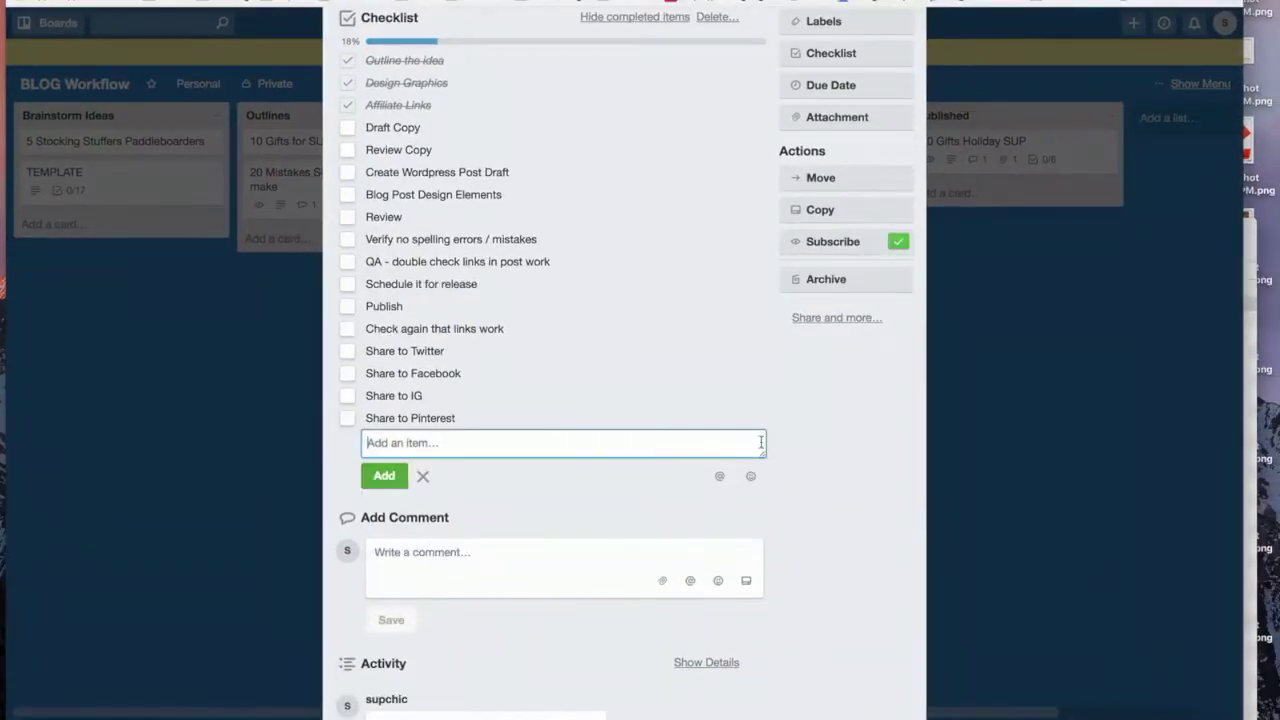
left_click(869, 403)
scroll(869, 403, "up", 5)
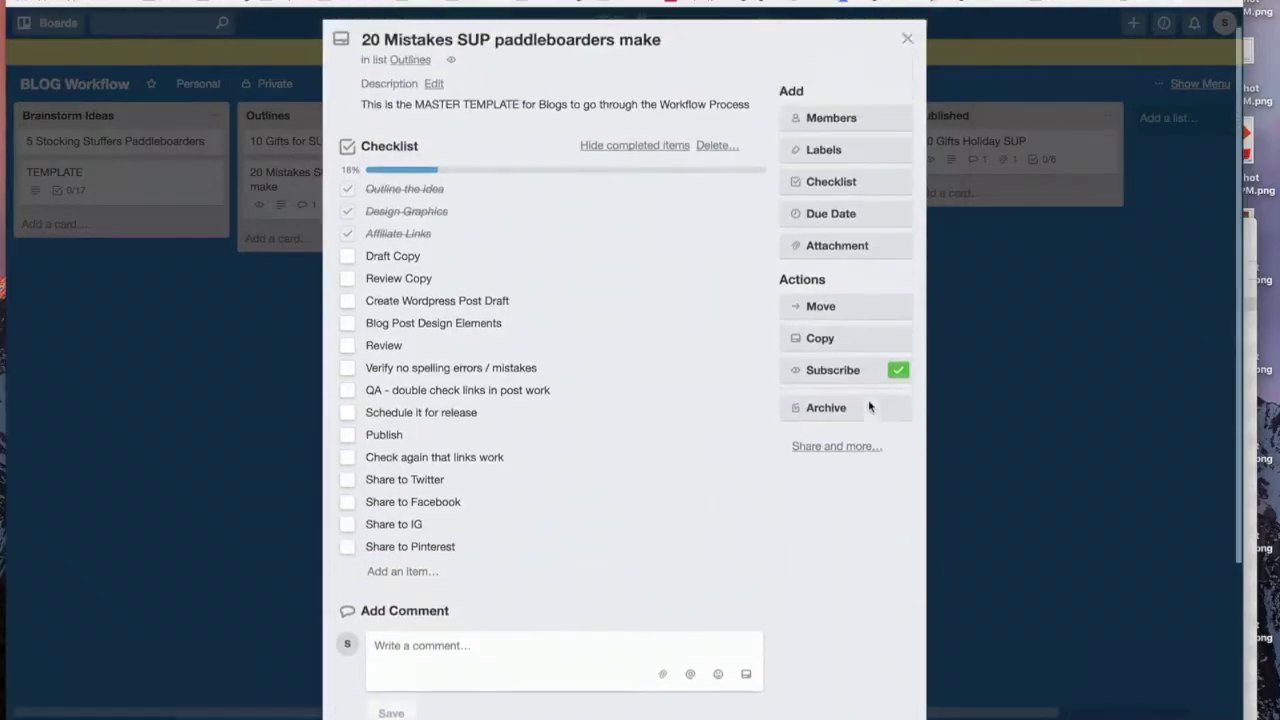
left_click(907, 64)
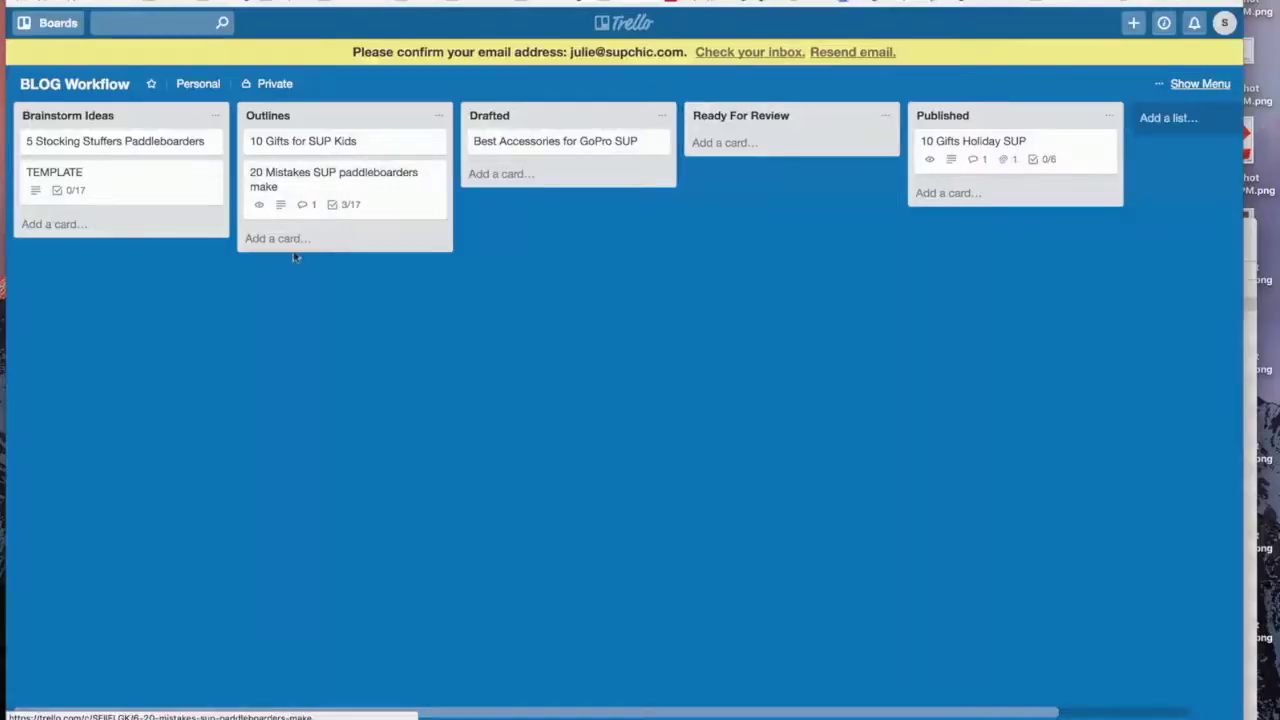
Step: Reopen the 20 Mistakes card and post a comment tagging the teammate's username, asking for the GoPro affiliate links
left_click(289, 178)
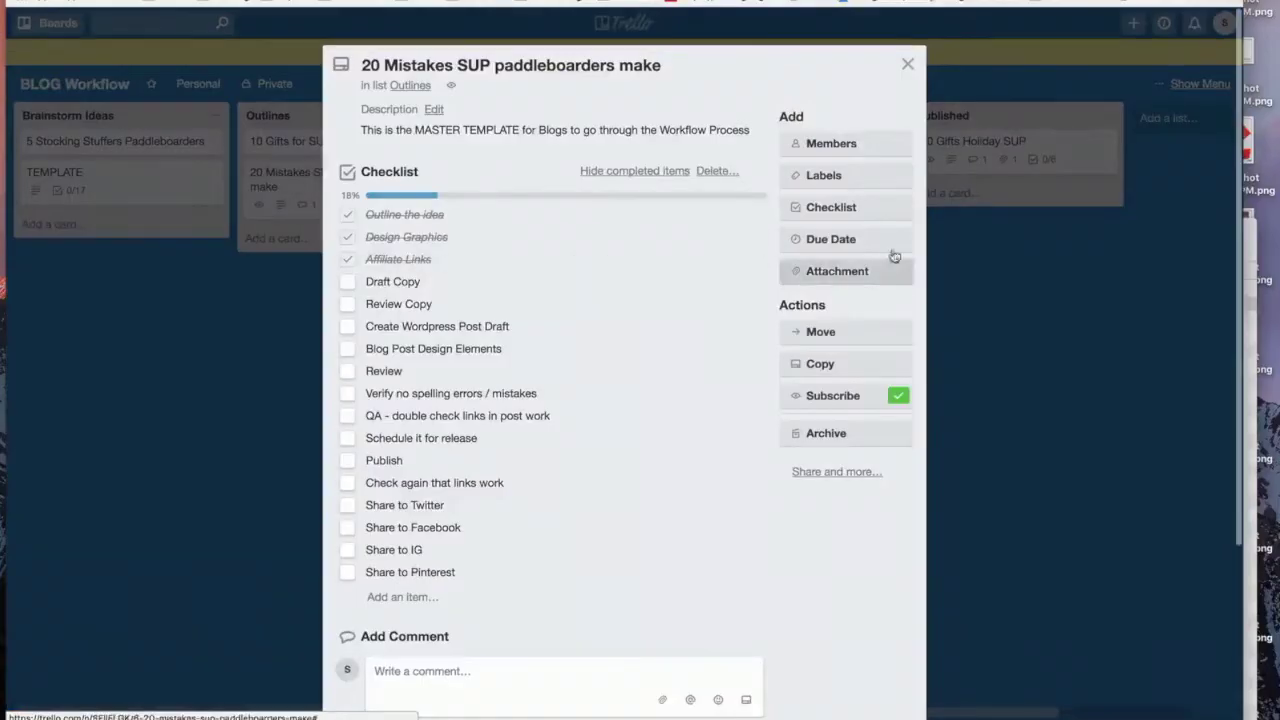
left_click(910, 65)
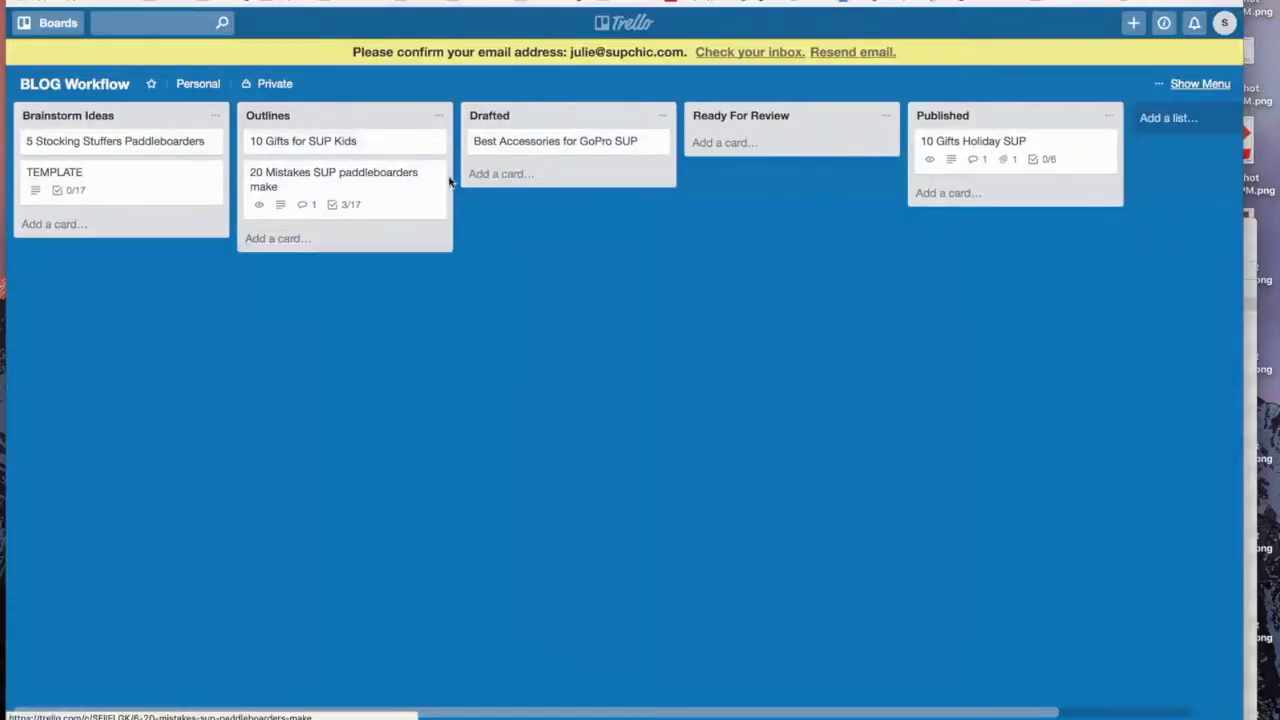
left_click(370, 185)
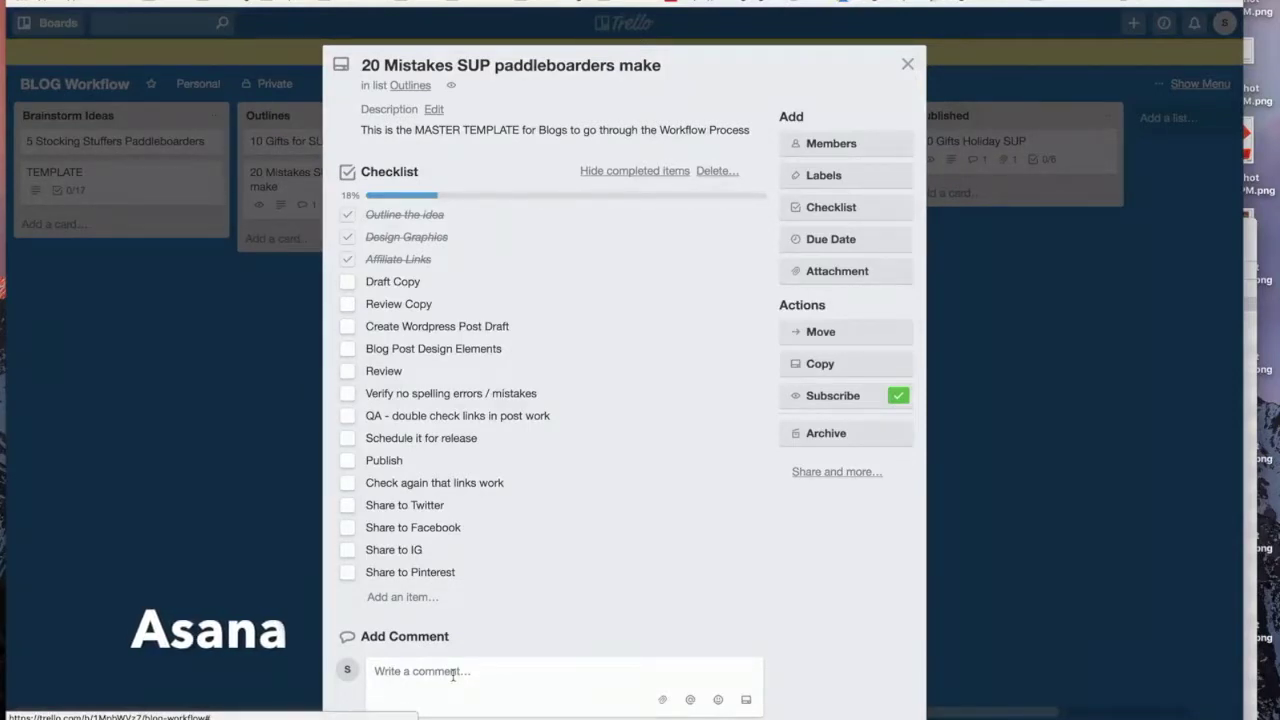
type("@")
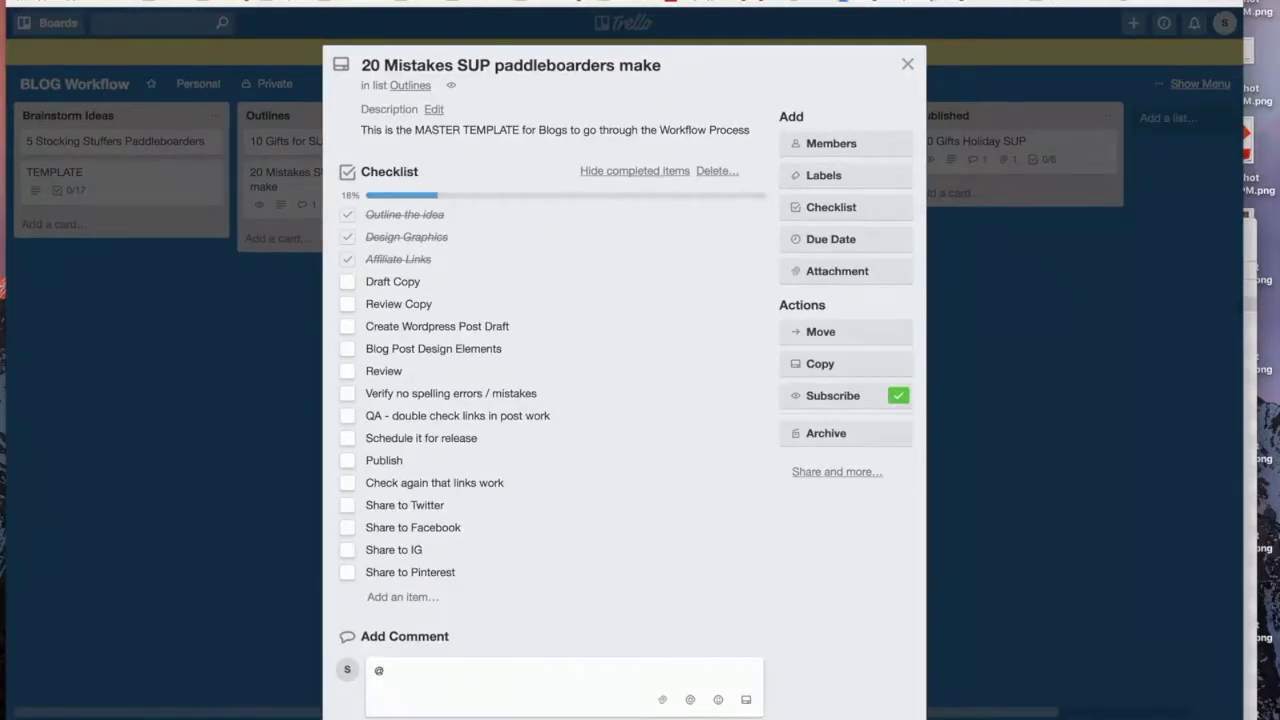
key("Return")
type("Do")
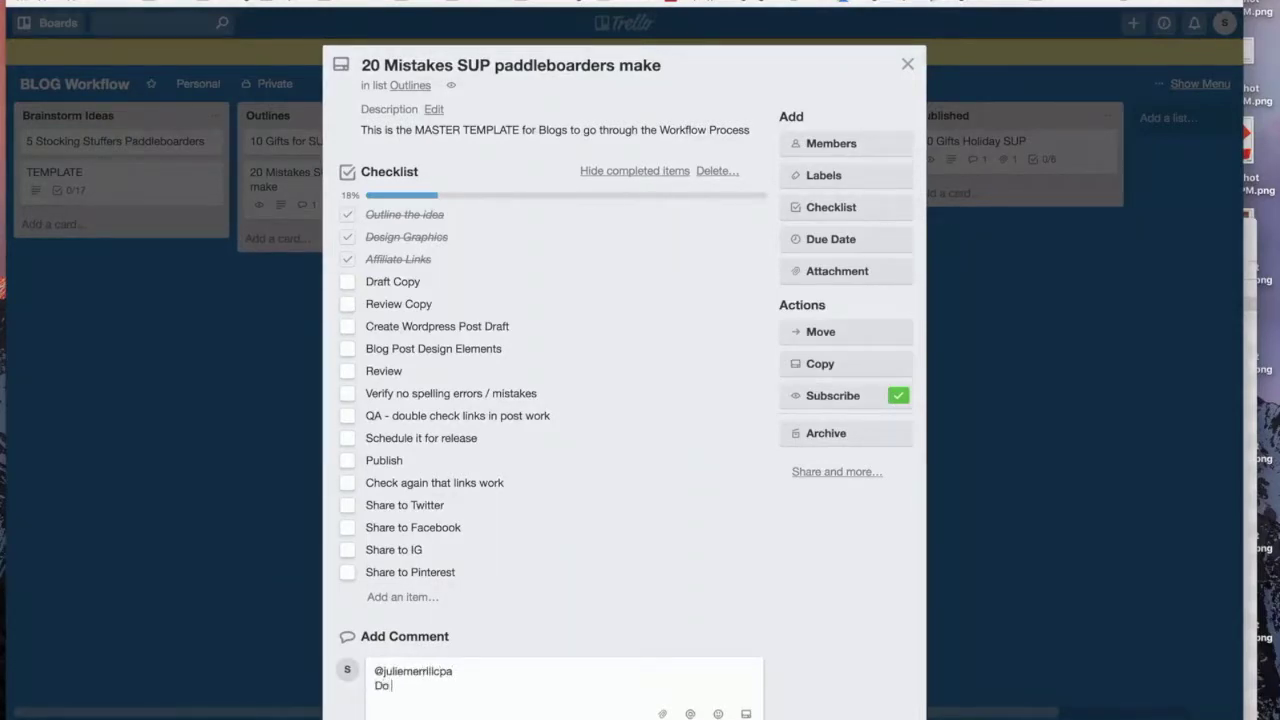
type(" you have the linke")
type(" for GoPro Aff")
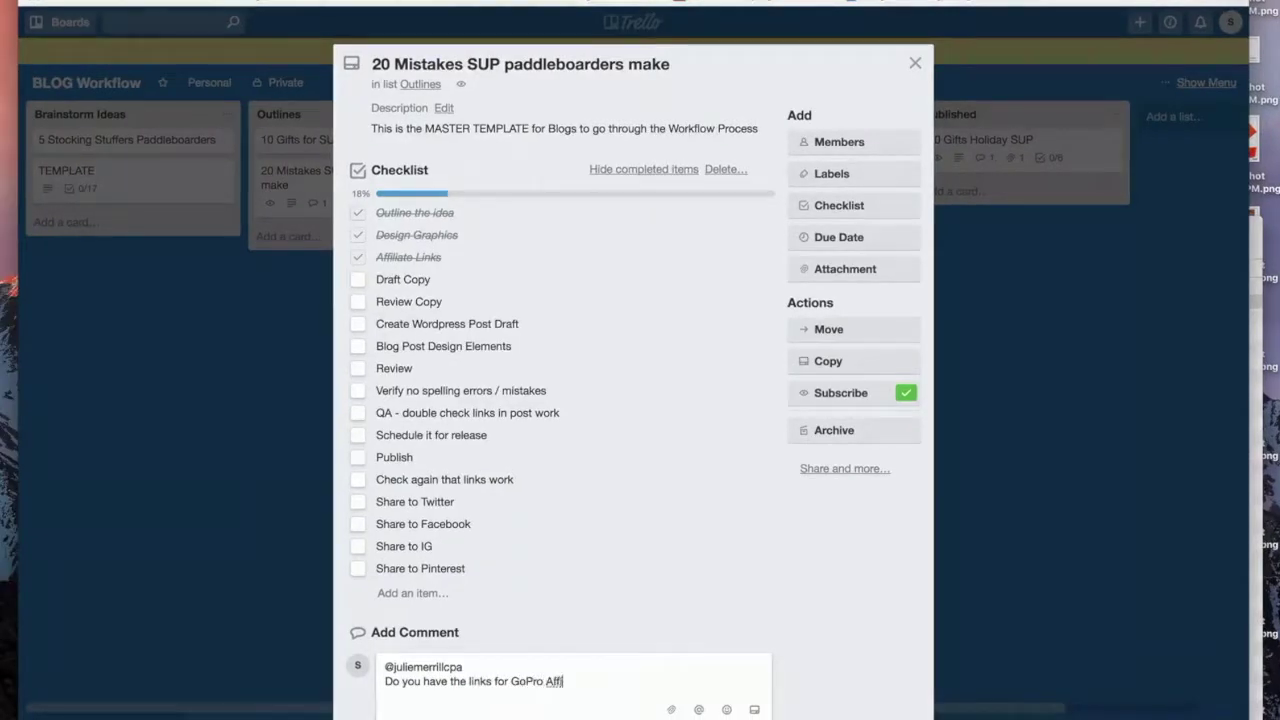
type("iliate?")
left_click(583, 591)
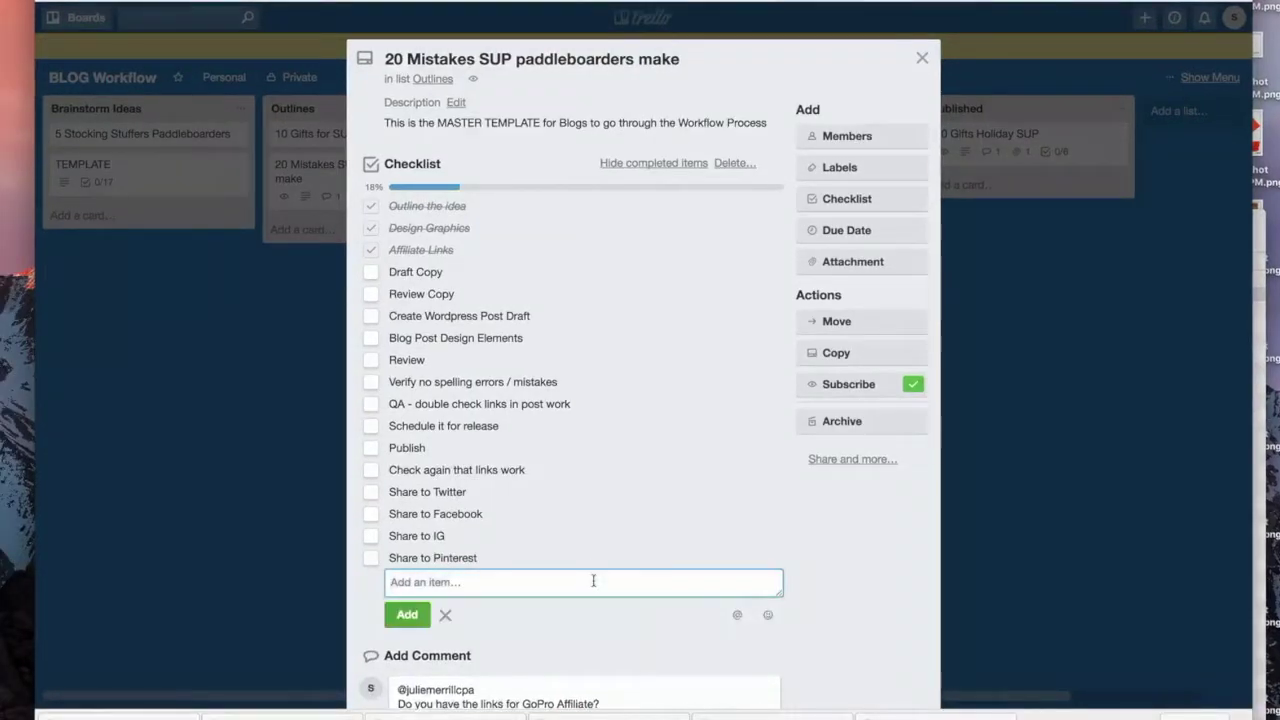
left_click(860, 598)
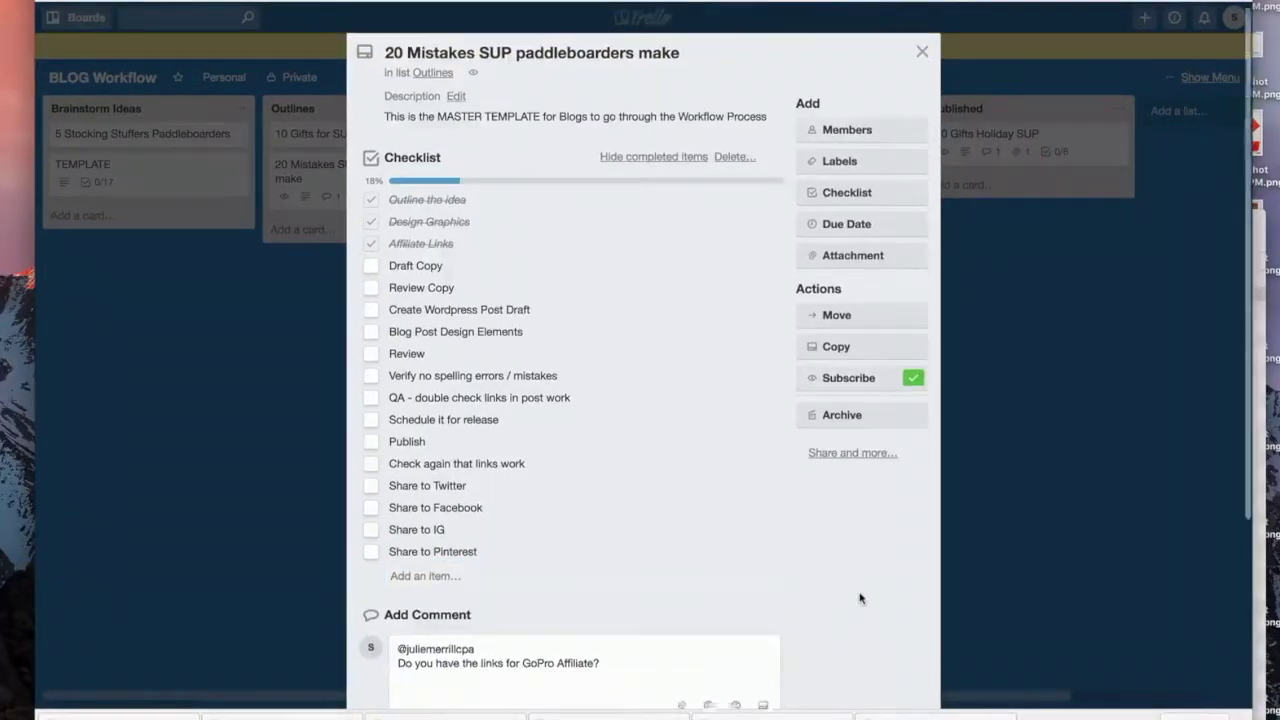
scroll(860, 594, "down", 5)
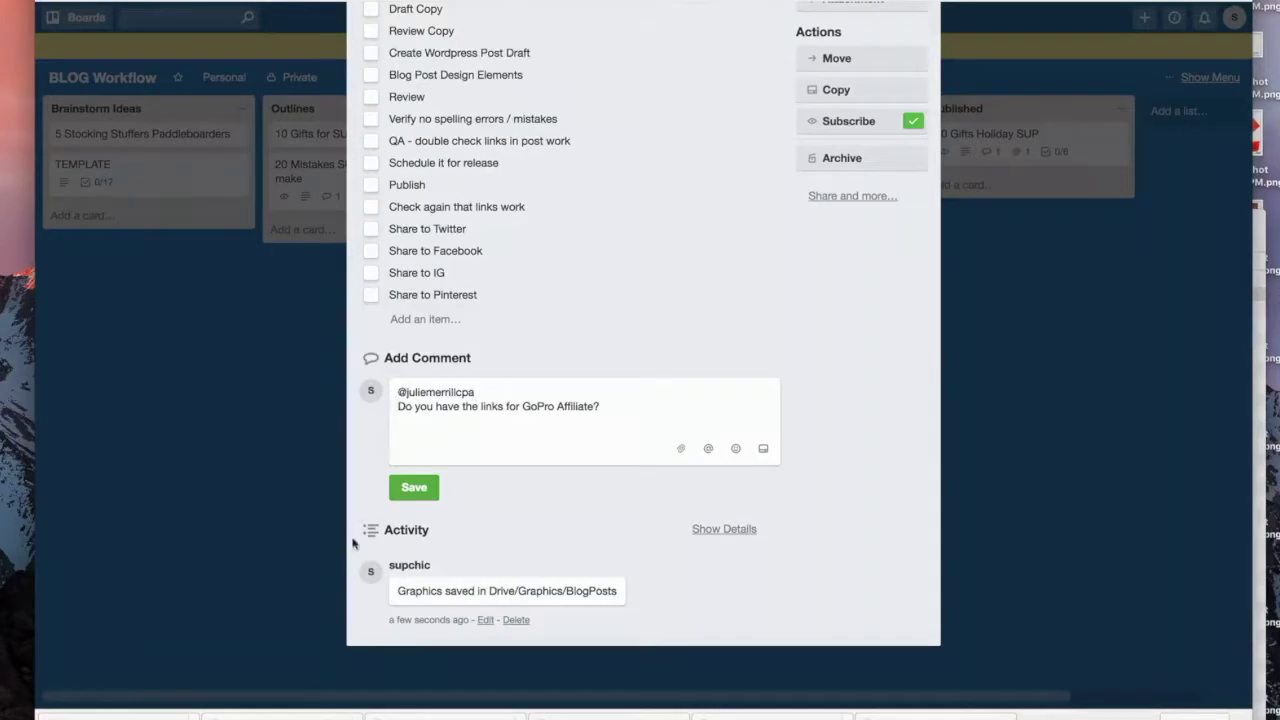
left_click(414, 487)
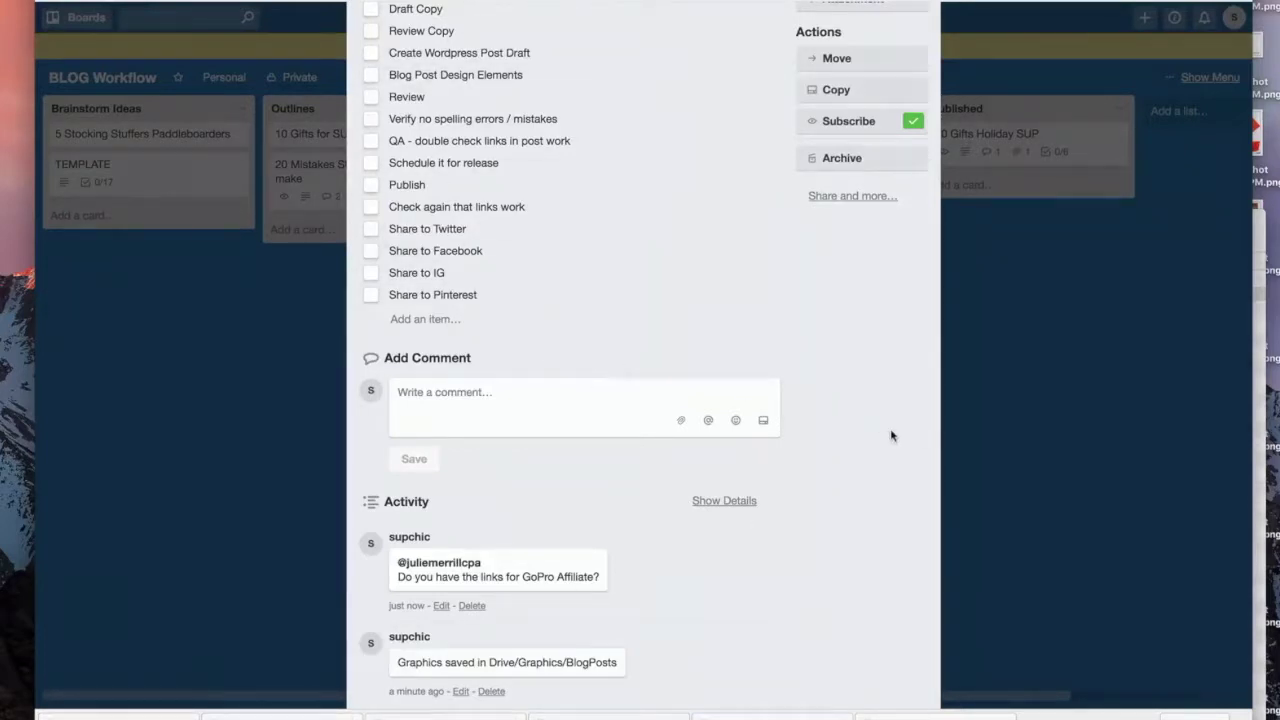
Step: Scroll the 20 Mistakes card back to the top and close it
scroll(892, 436, "up", 5)
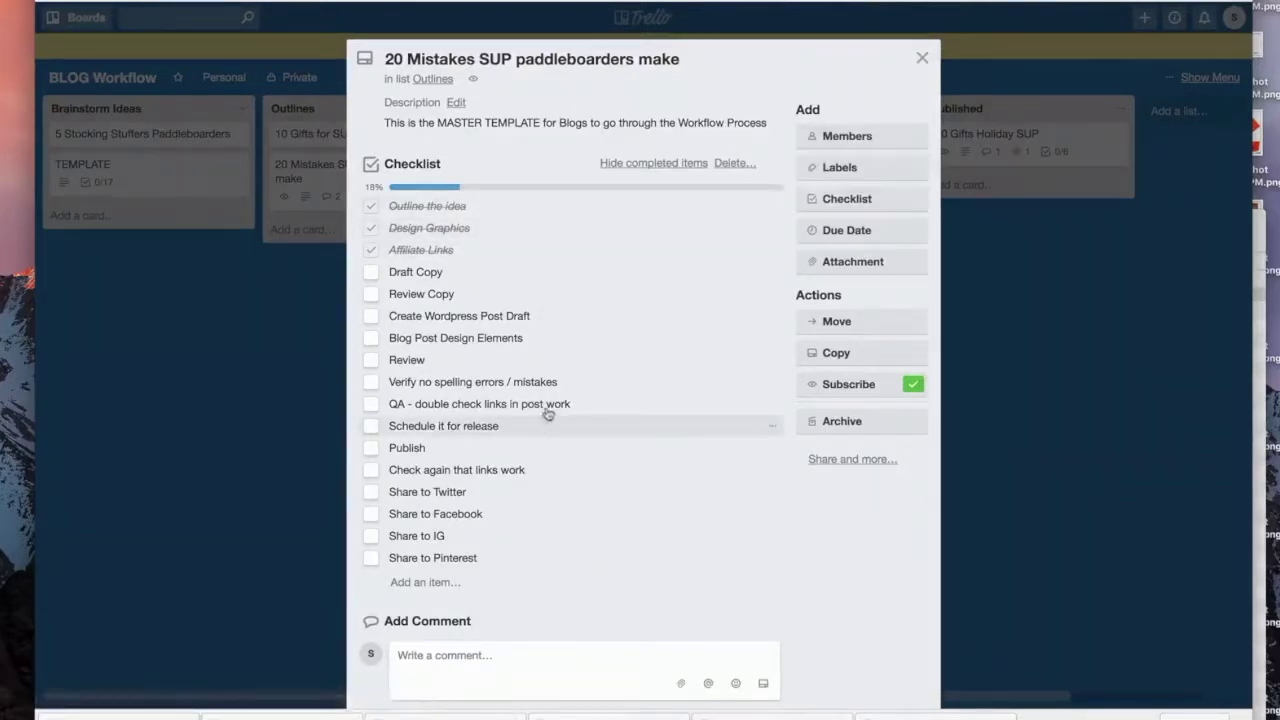
left_click(922, 58)
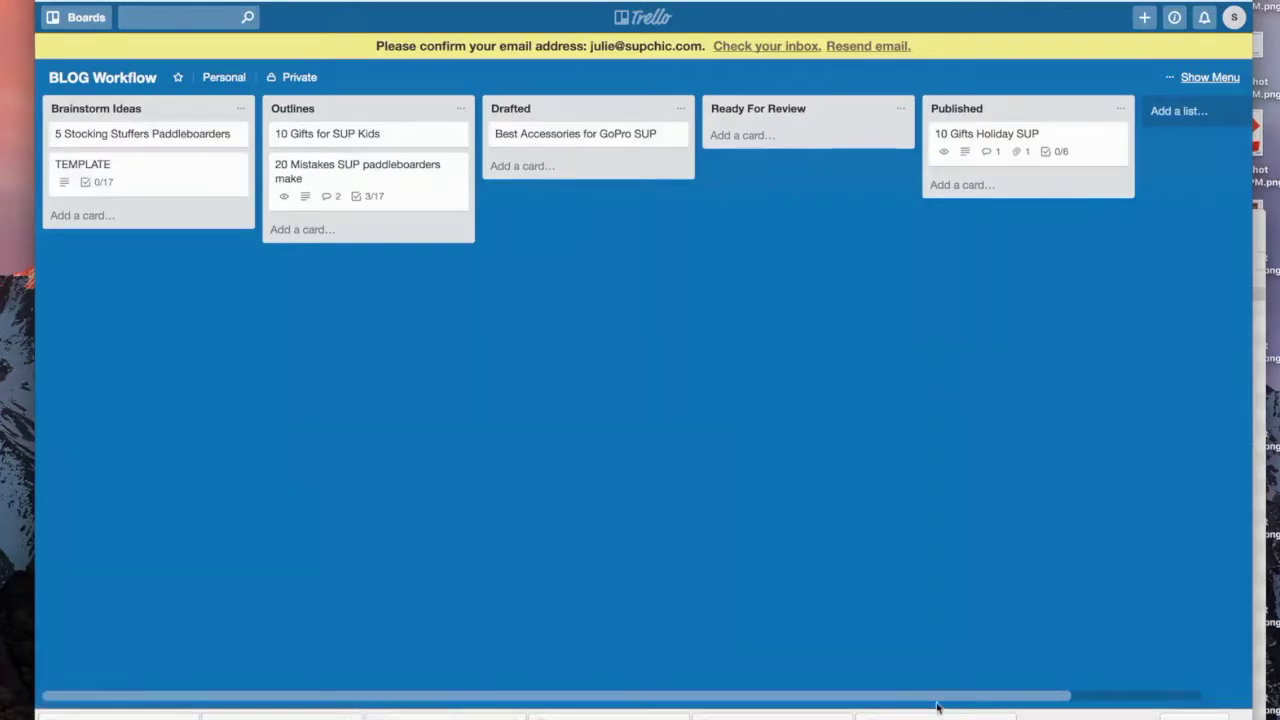
Step: Change the board background through the colour swatches to purple, then browse the photo backgrounds
left_click_drag(962, 698, 783, 714)
left_click(1210, 77)
left_click(1106, 203)
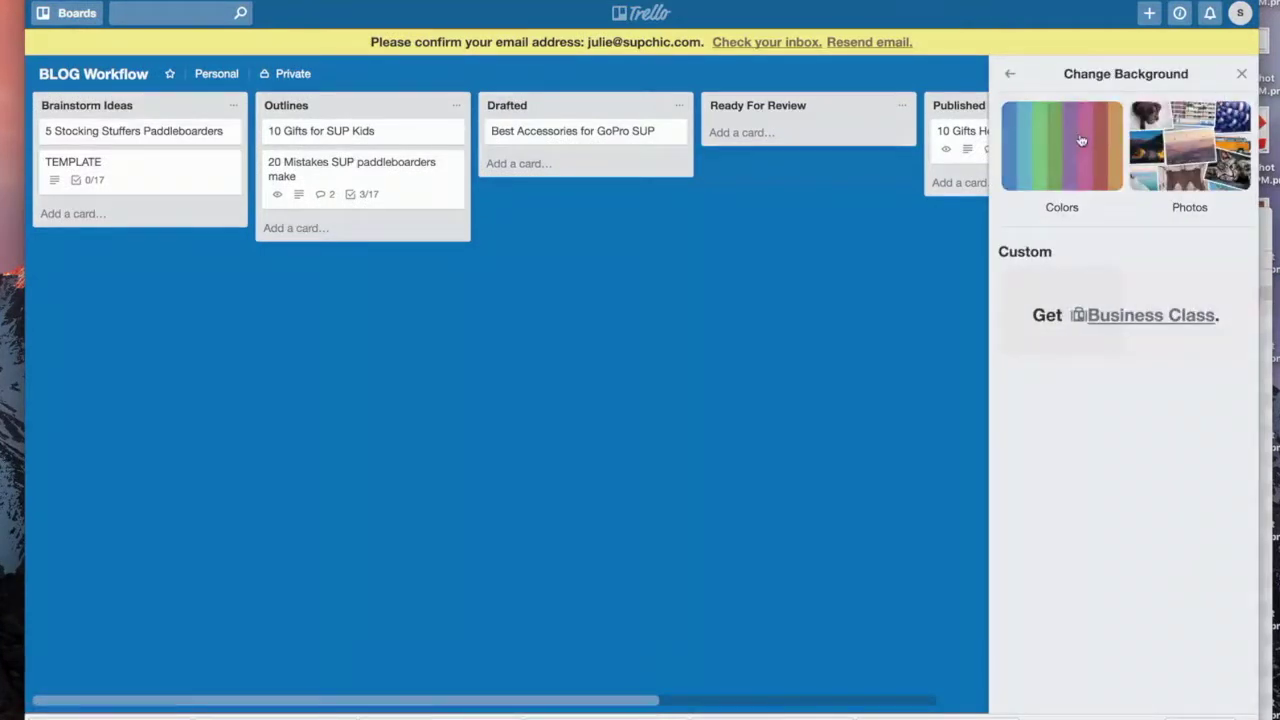
left_click(1081, 140)
left_click(1069, 258)
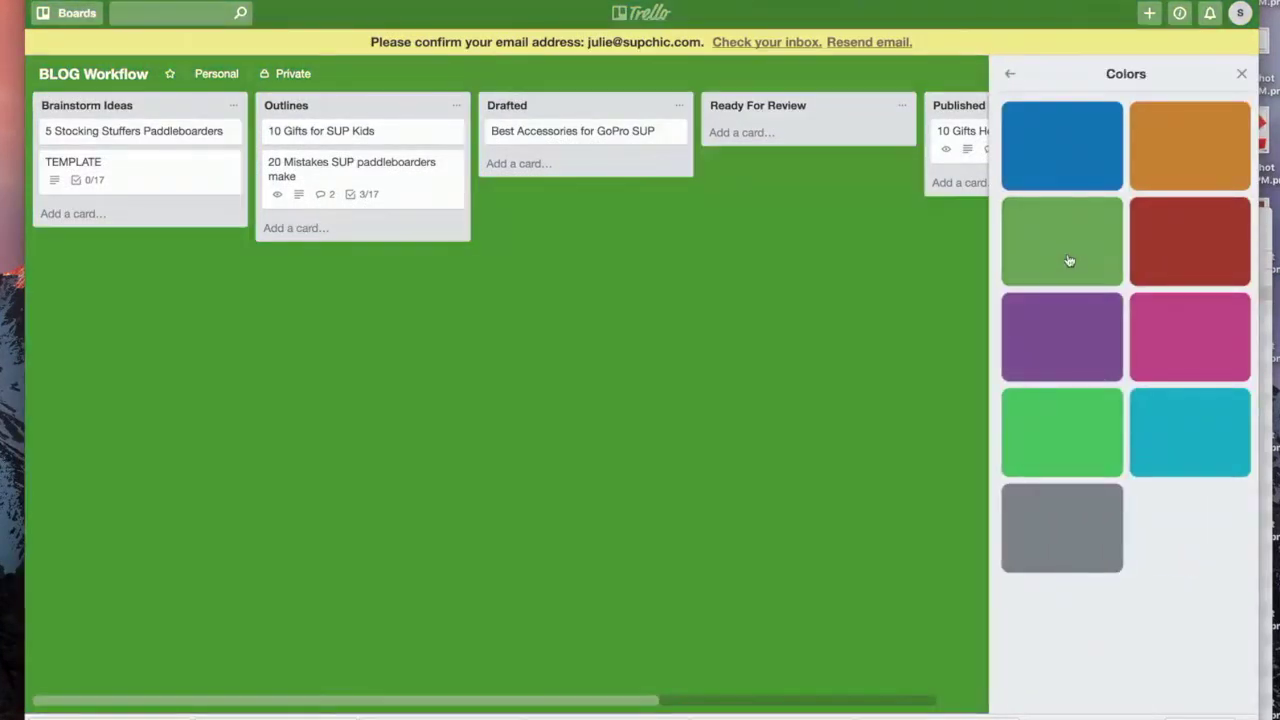
left_click(68, 13)
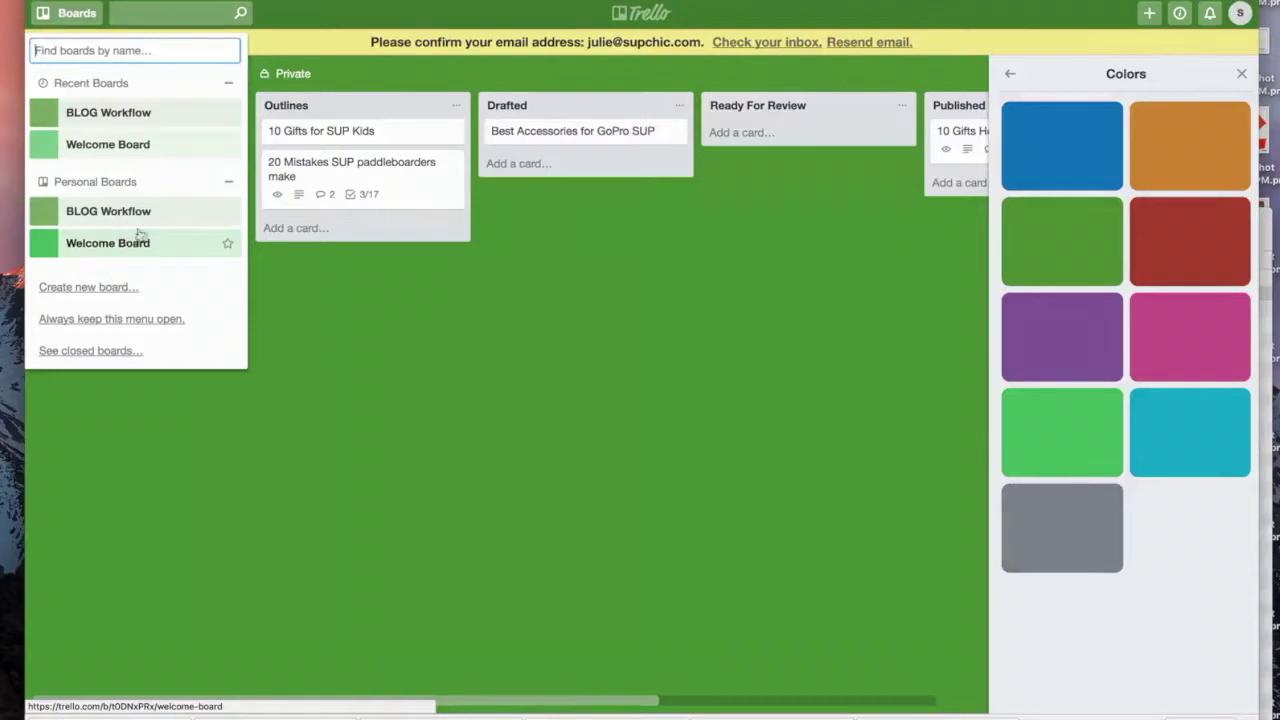
left_click(1018, 344)
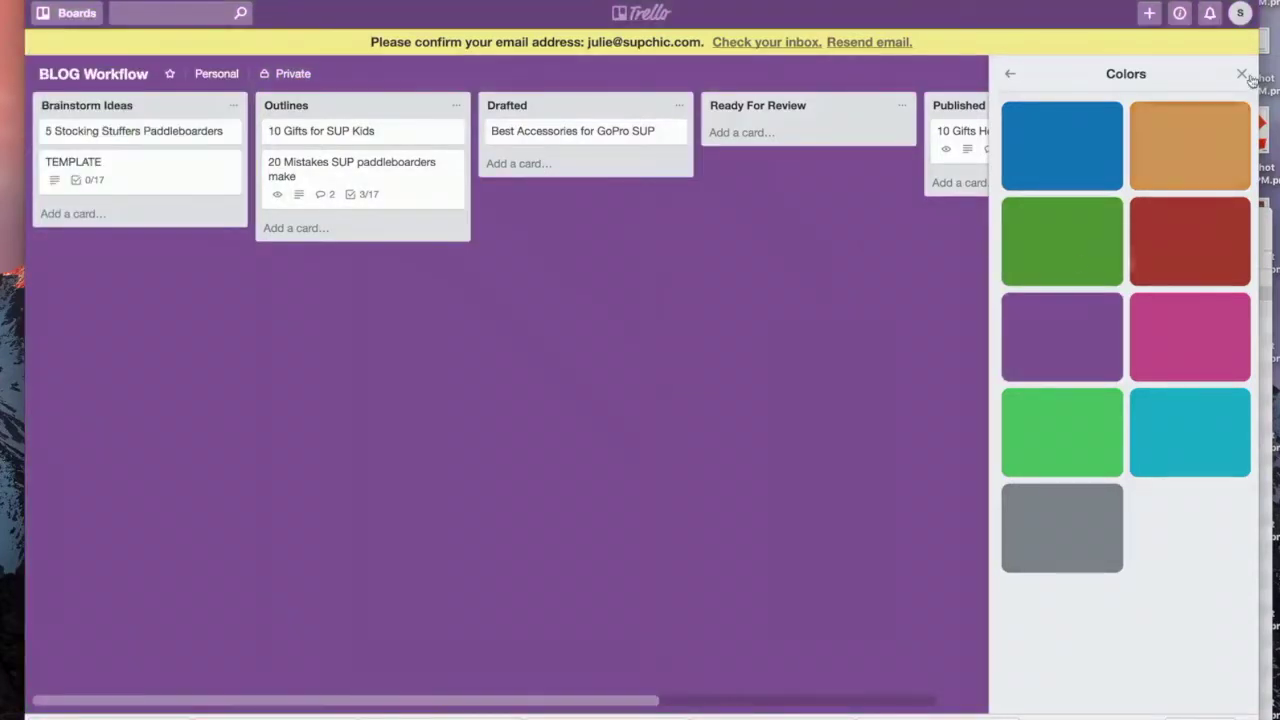
left_click(1008, 75)
left_click(1195, 150)
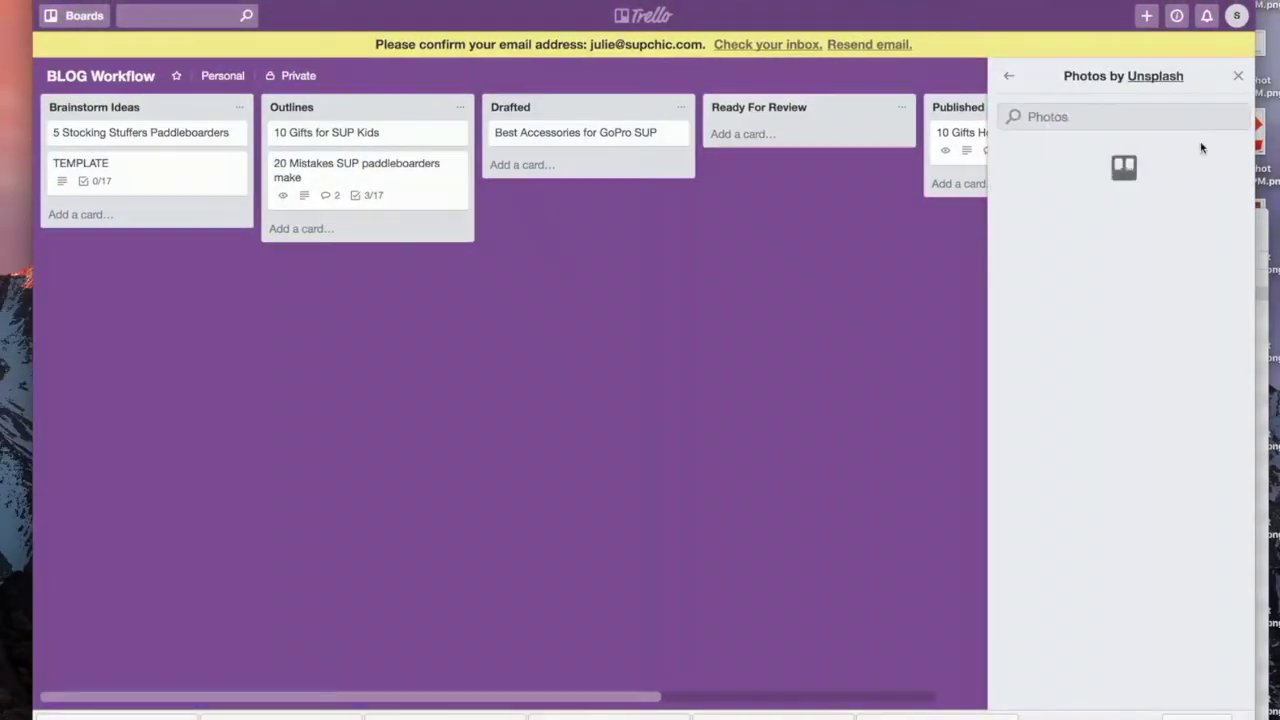
Step: Preview the red autumn forest photo as the board background
left_click(1062, 300)
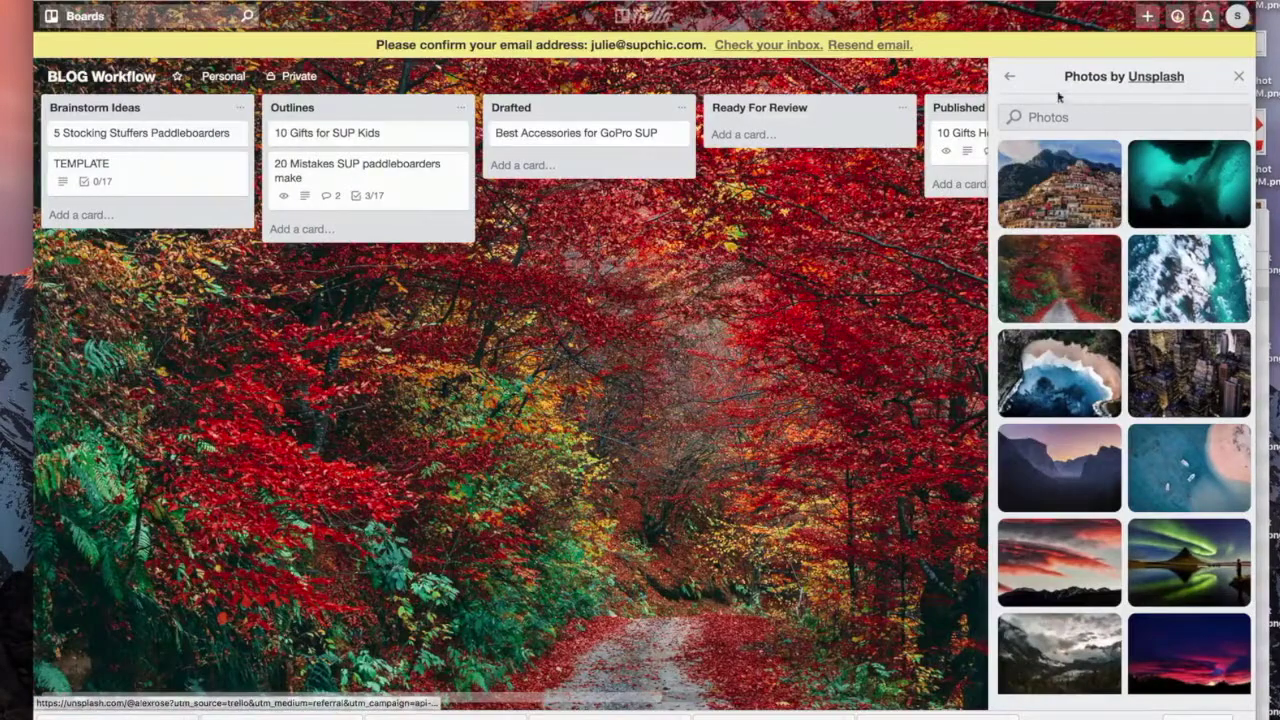
left_click(1009, 76)
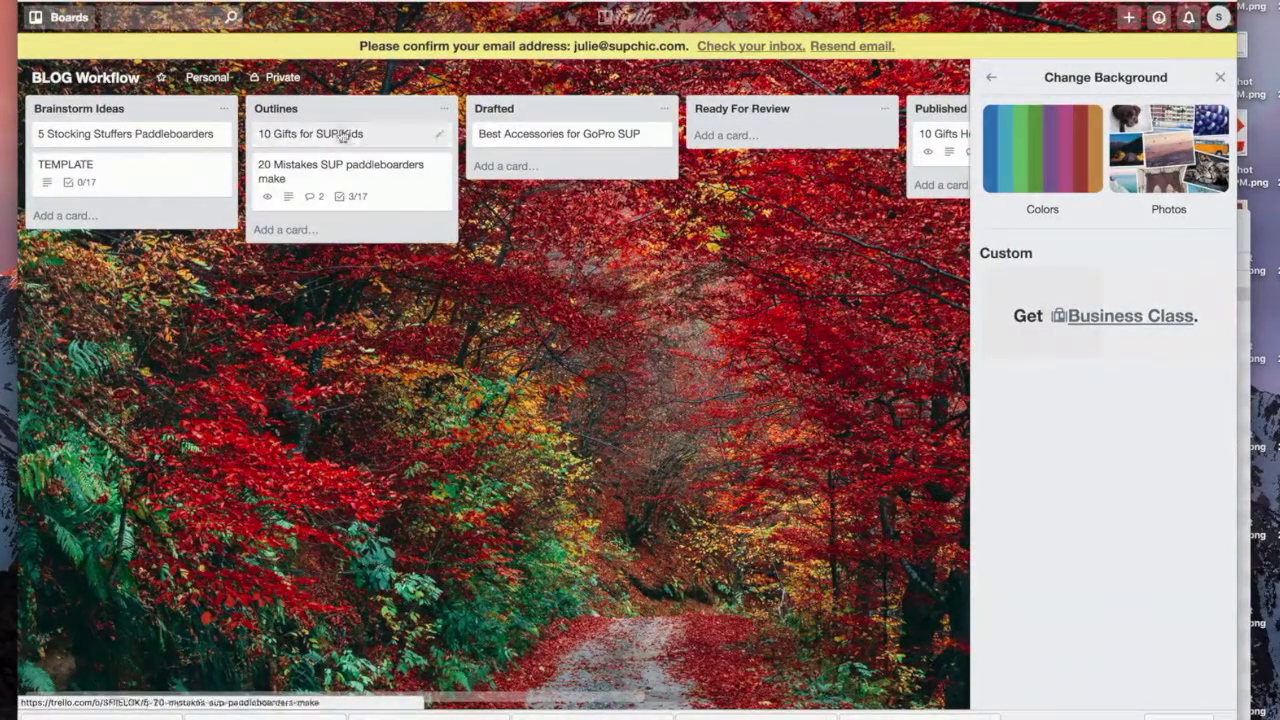
left_click(446, 110)
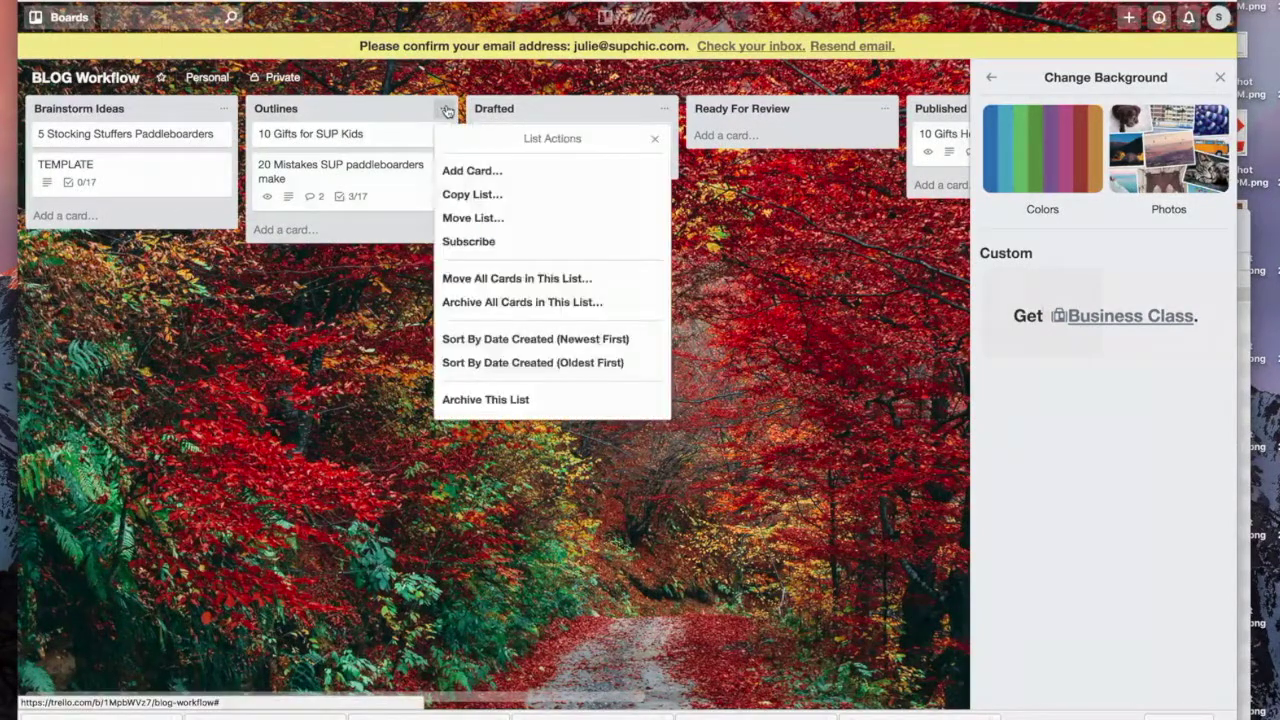
left_click(387, 107)
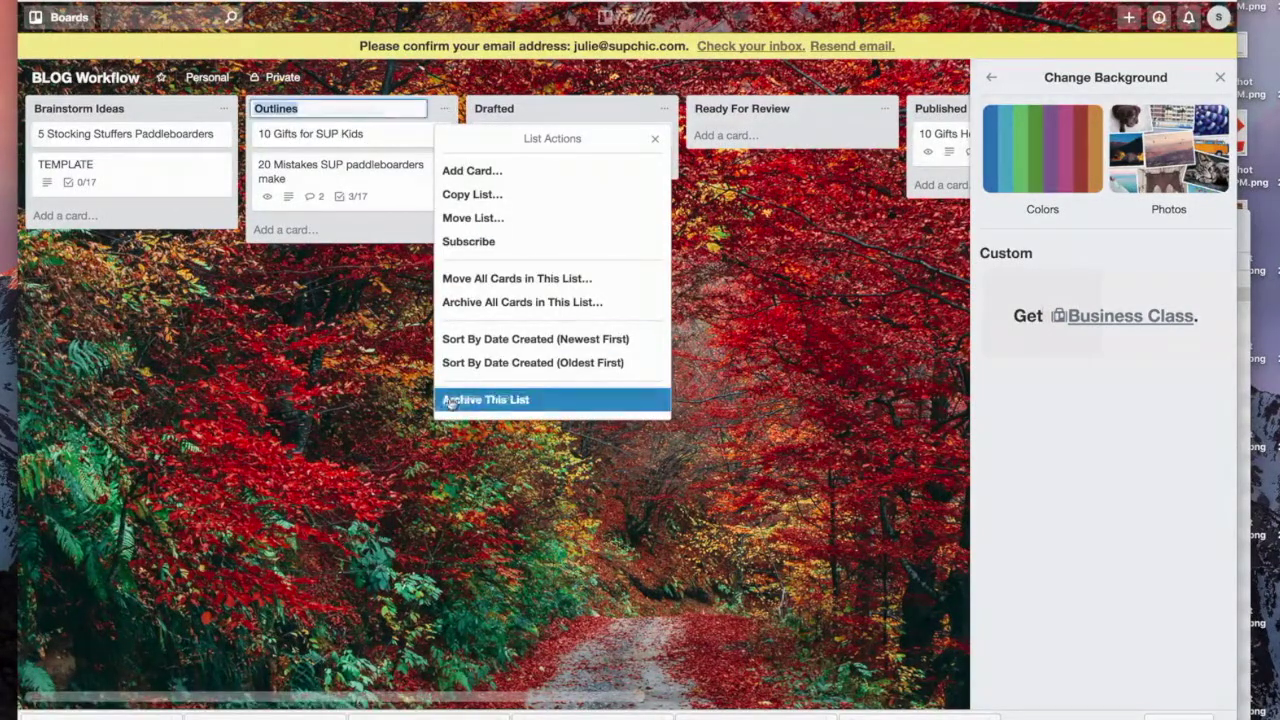
left_click(372, 394)
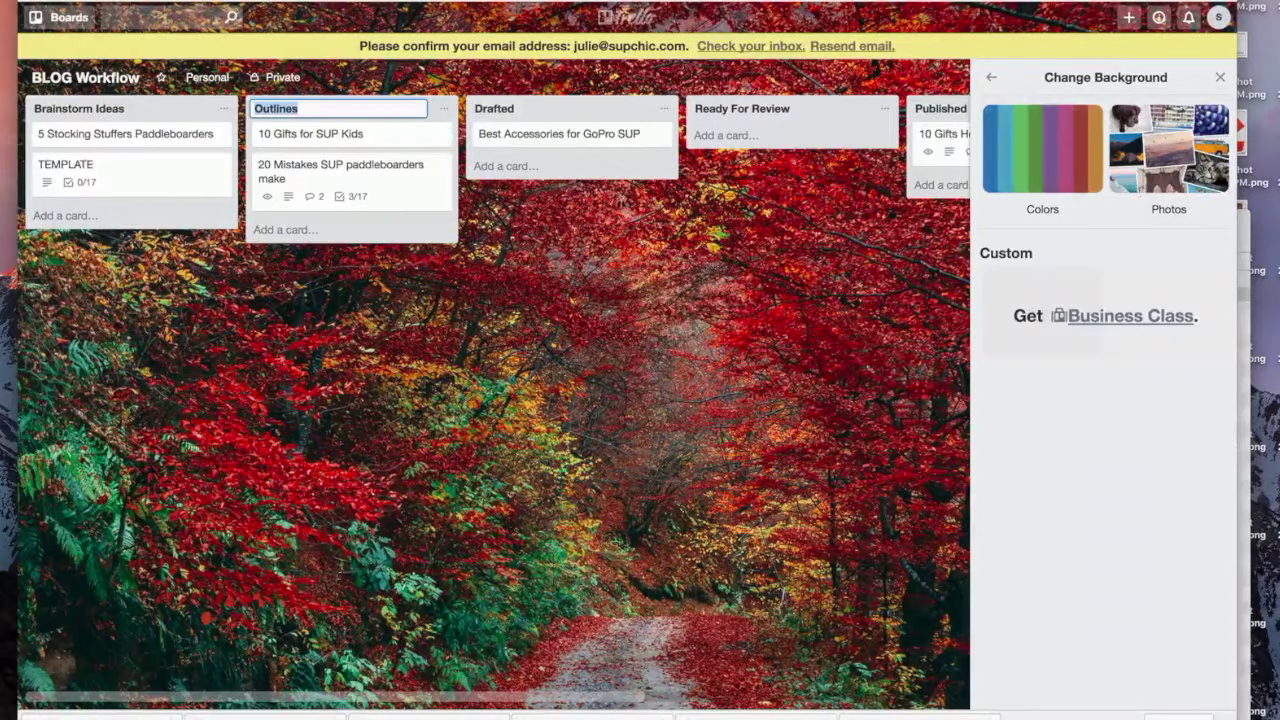
Step: Try the hillside town photo, then set the board background to solid green
left_click(1214, 212)
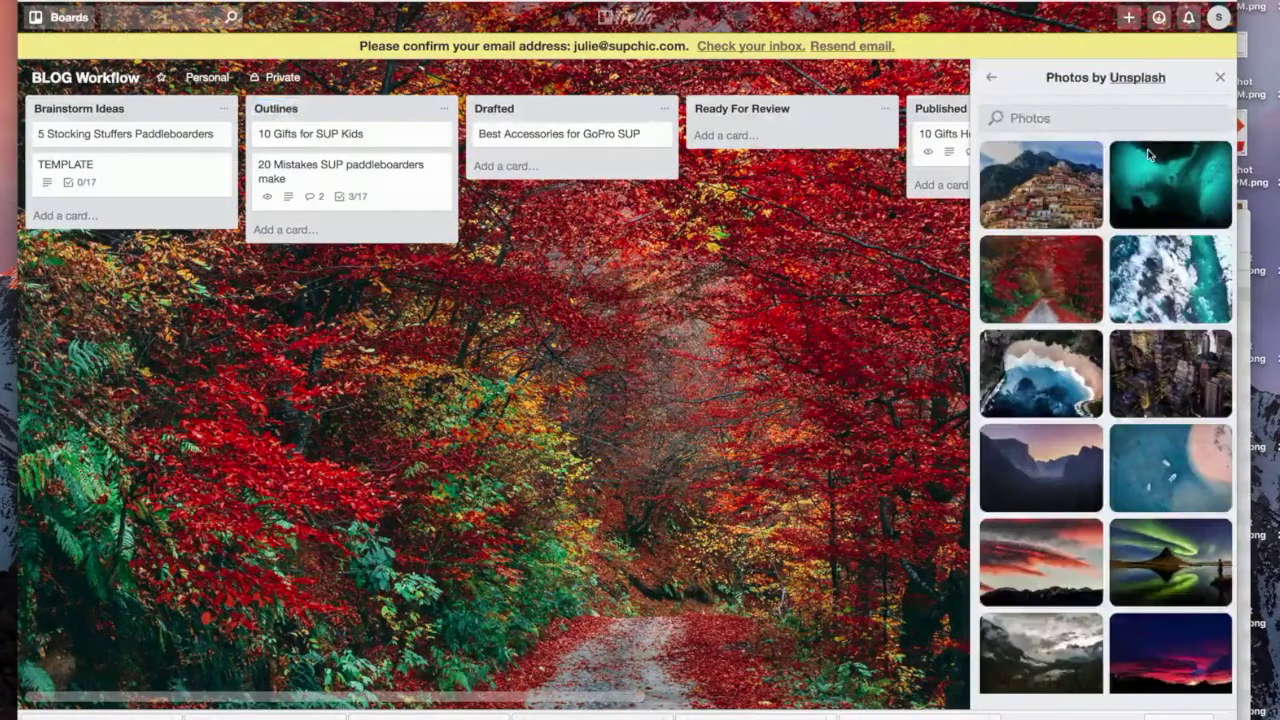
left_click(1060, 165)
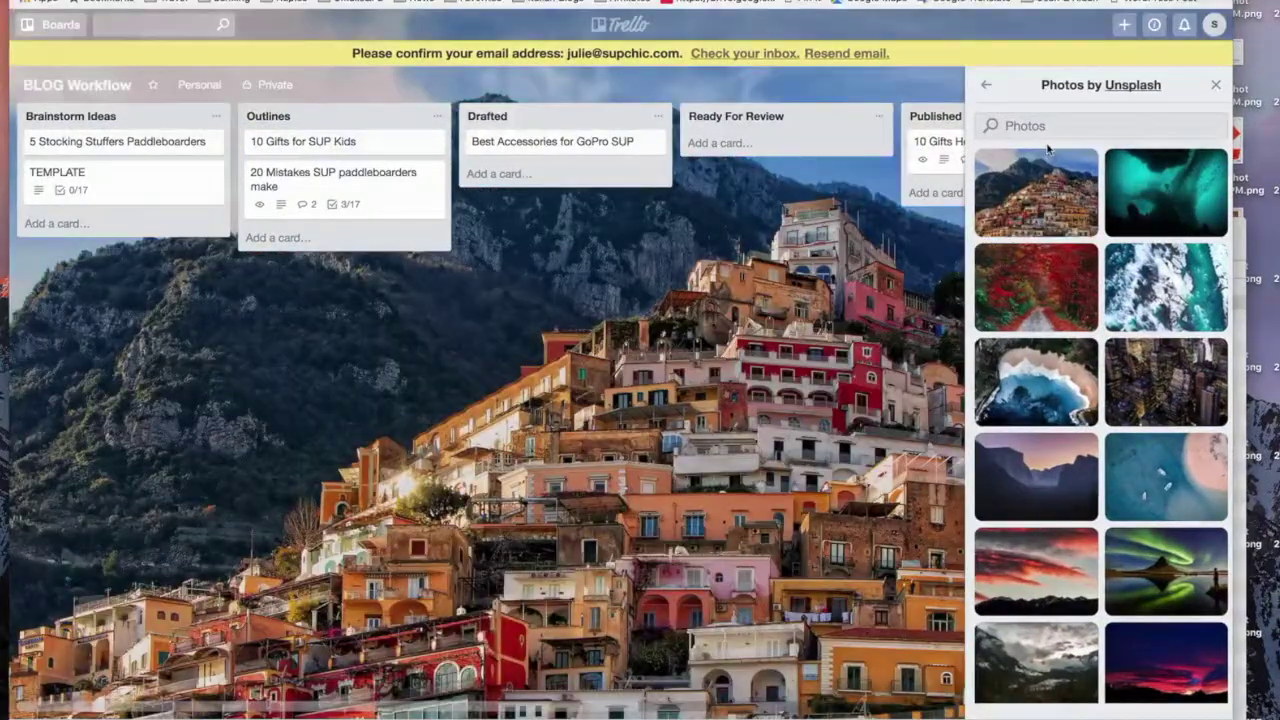
left_click(985, 85)
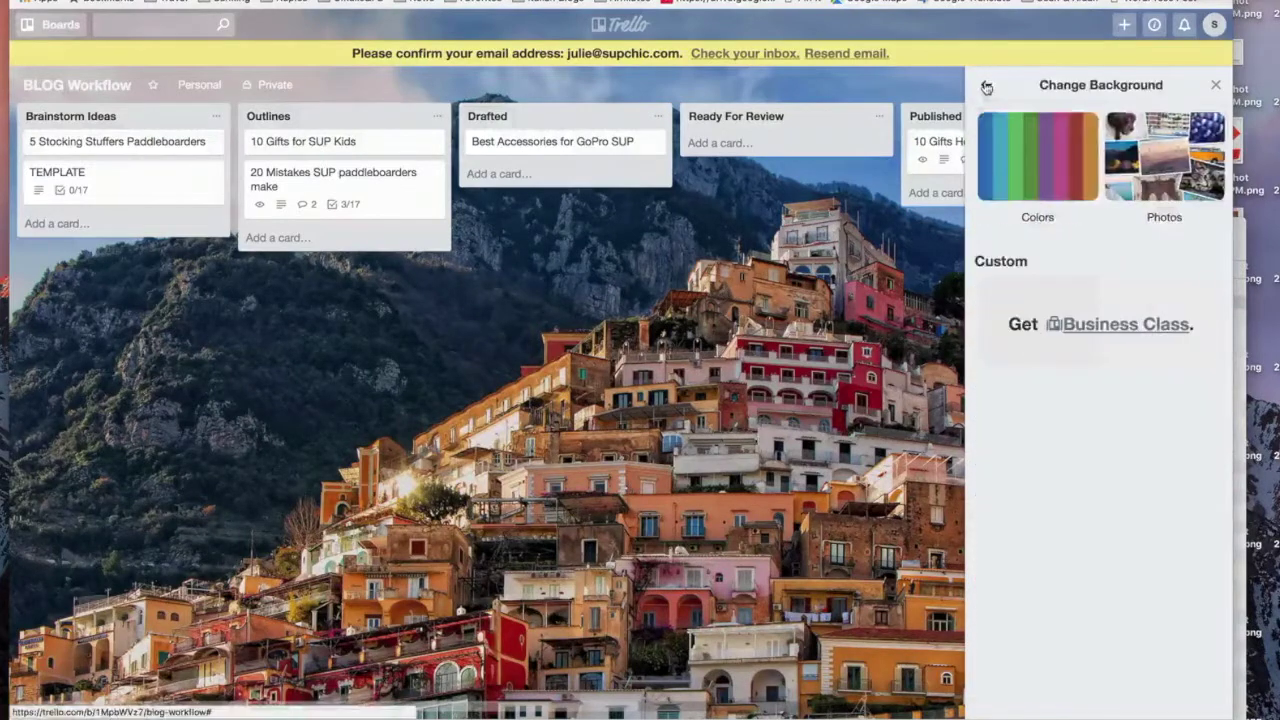
left_click(1014, 143)
left_click(1054, 218)
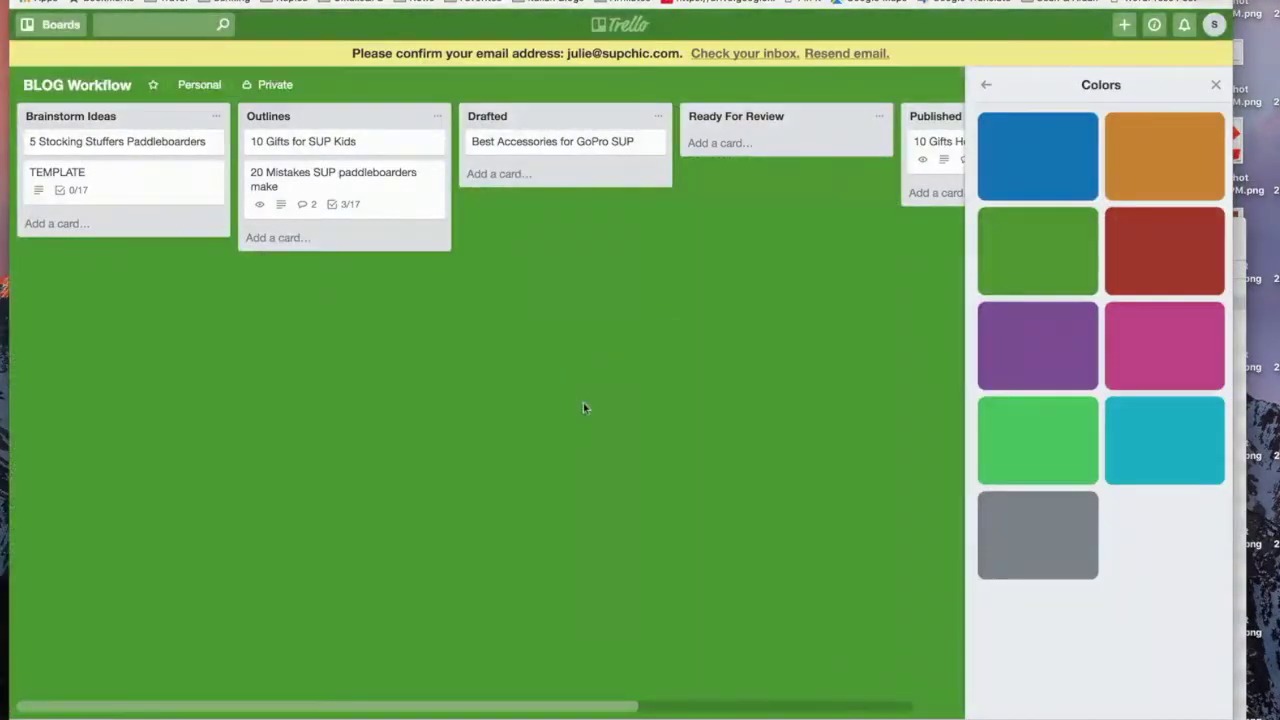
left_click(985, 85)
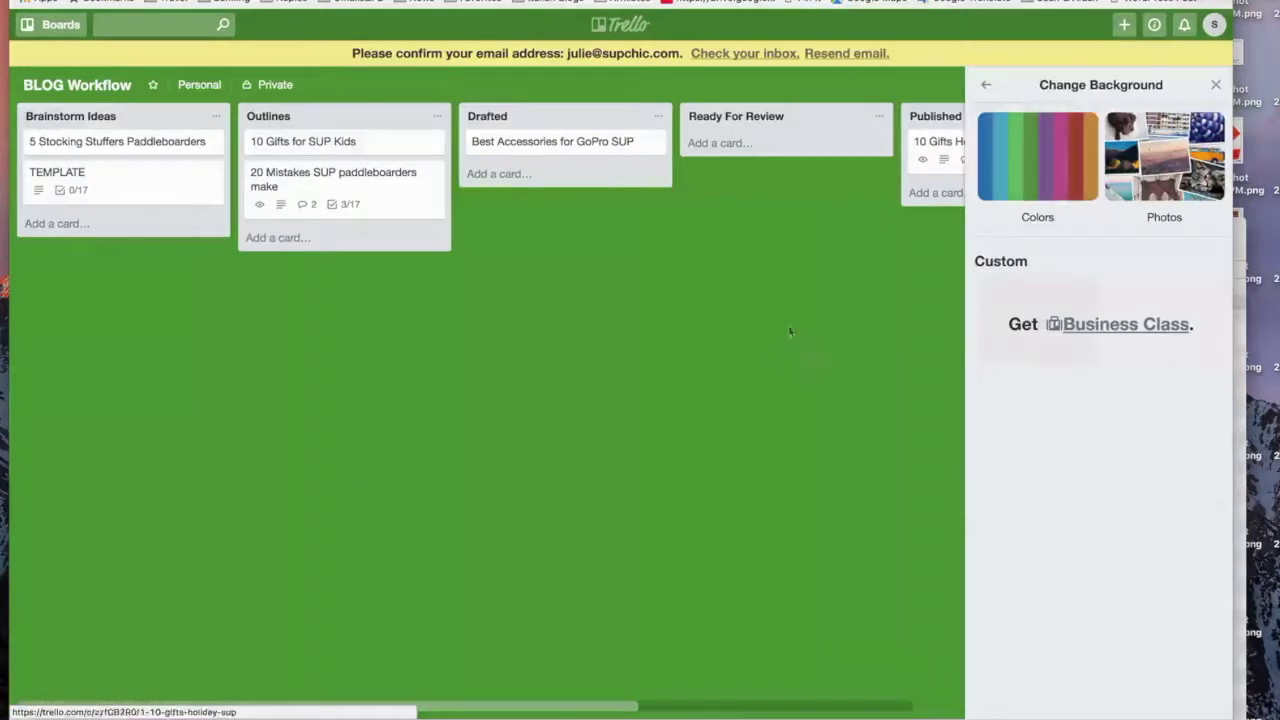
left_click(1215, 85)
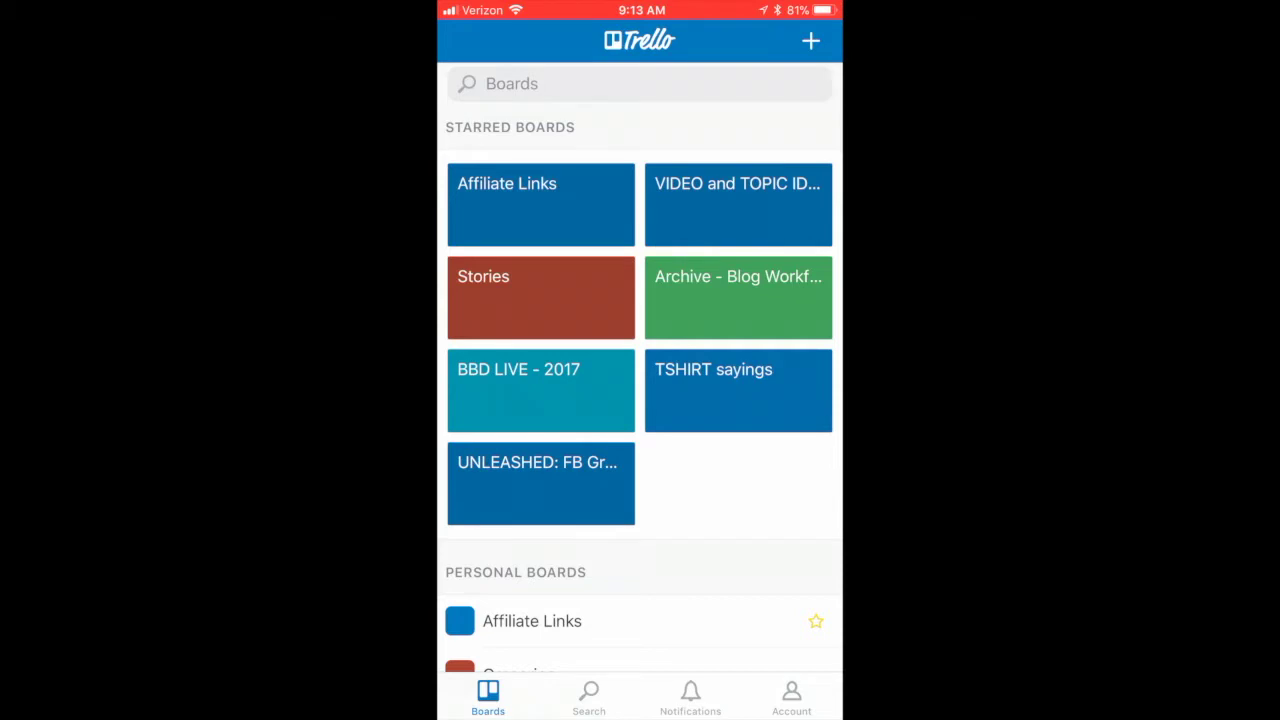
Step: On the TSHIRT sayings board, add 'I know I paddle like a girl, try to keep up' to Ideas
left_click(738, 390)
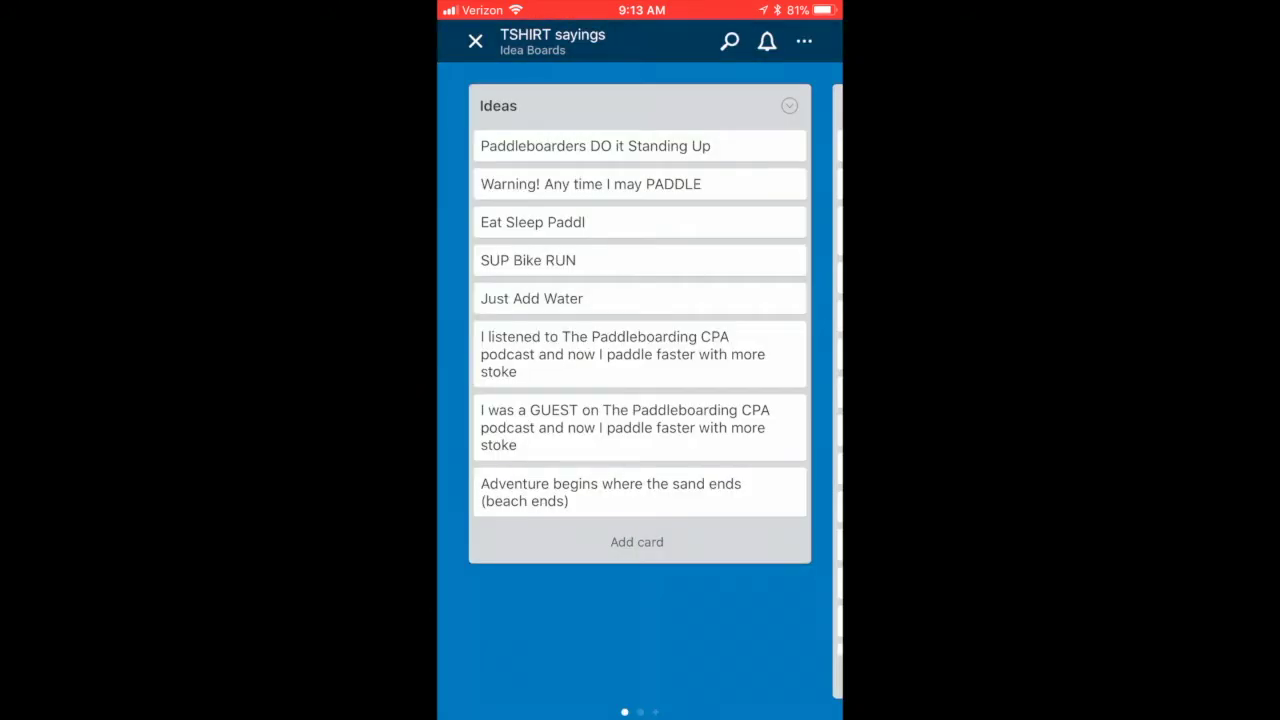
mouse_move(740, 400)
left_mouse_down()
mouse_move(480, 400)
mouse_move(720, 400)
left_mouse_up()
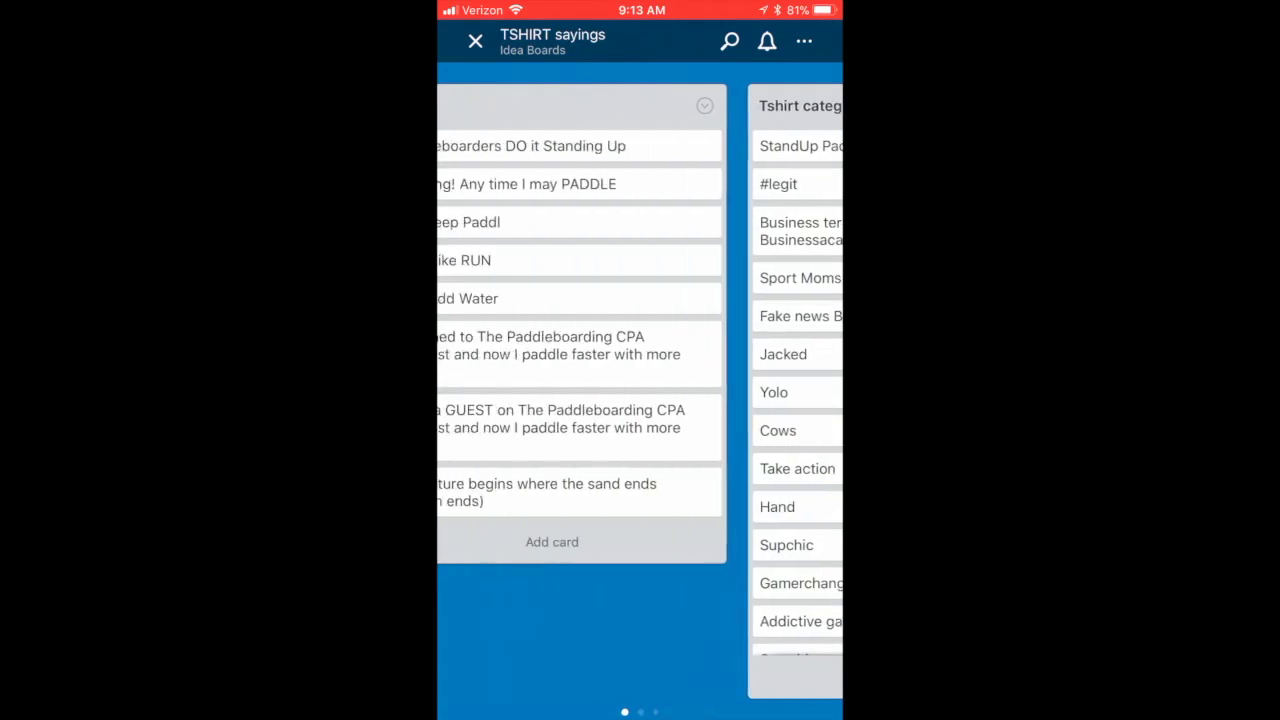
left_click(636, 541)
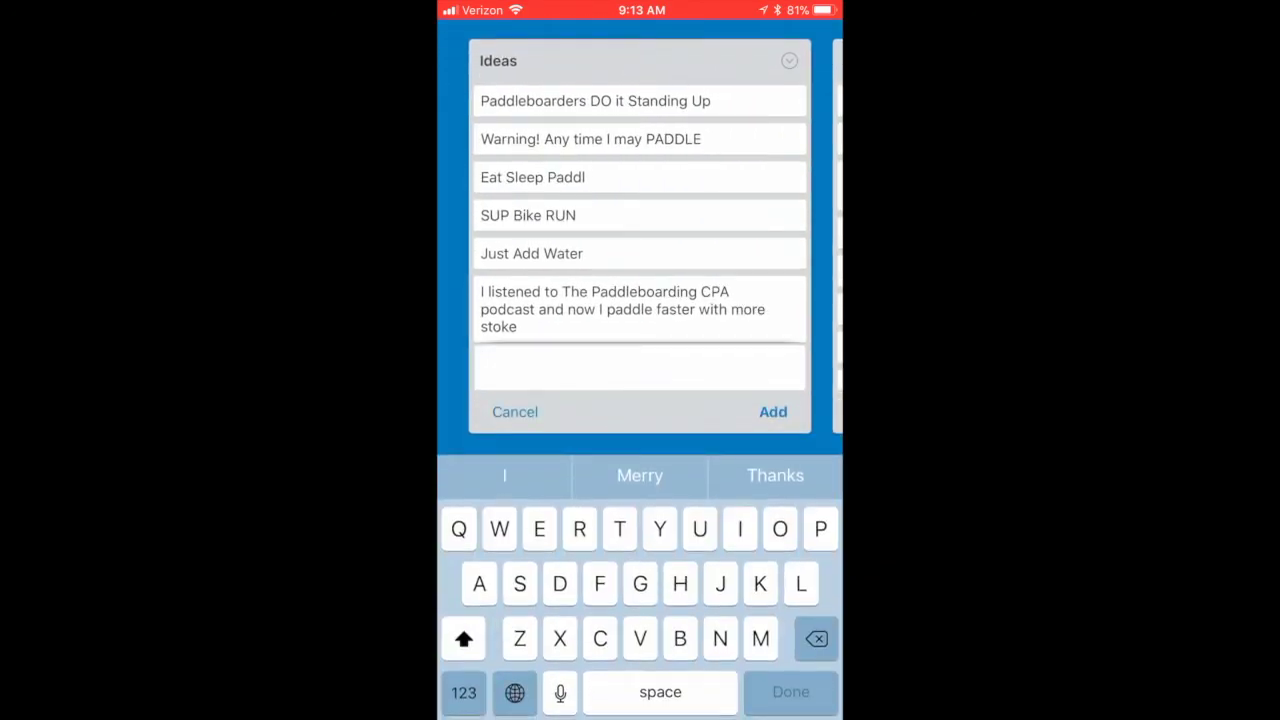
type("I kn")
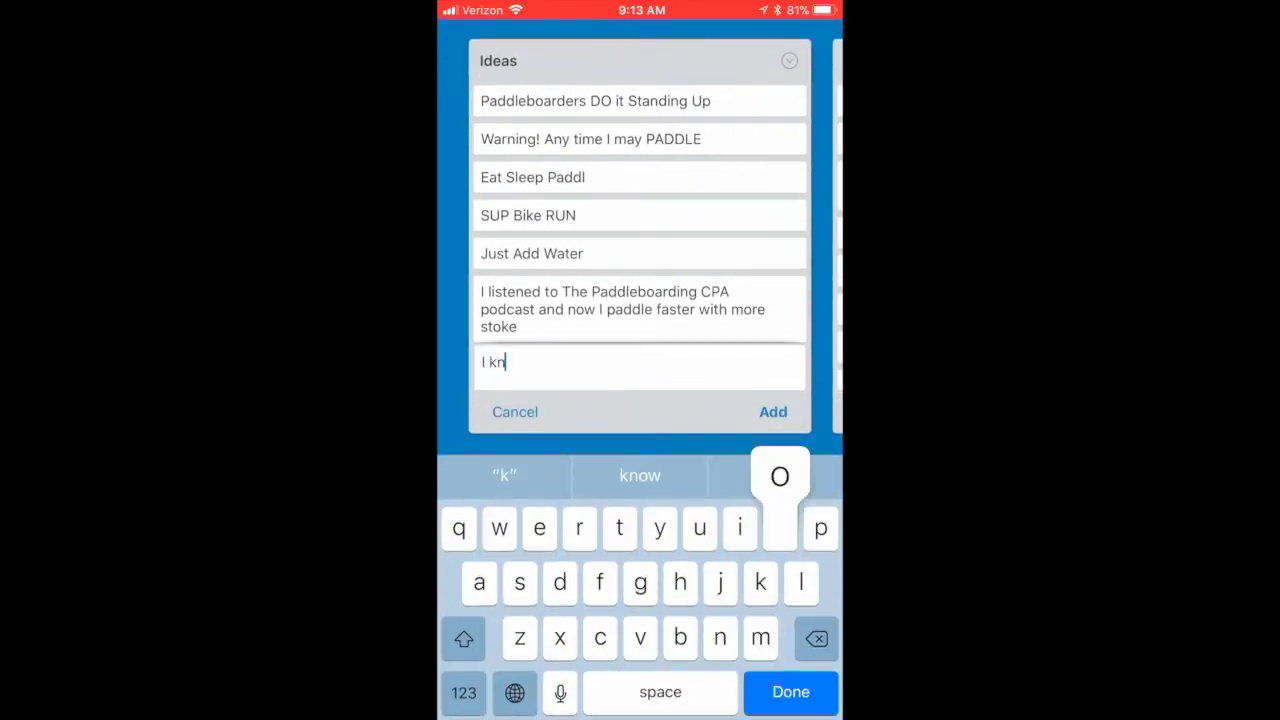
type("ow I p")
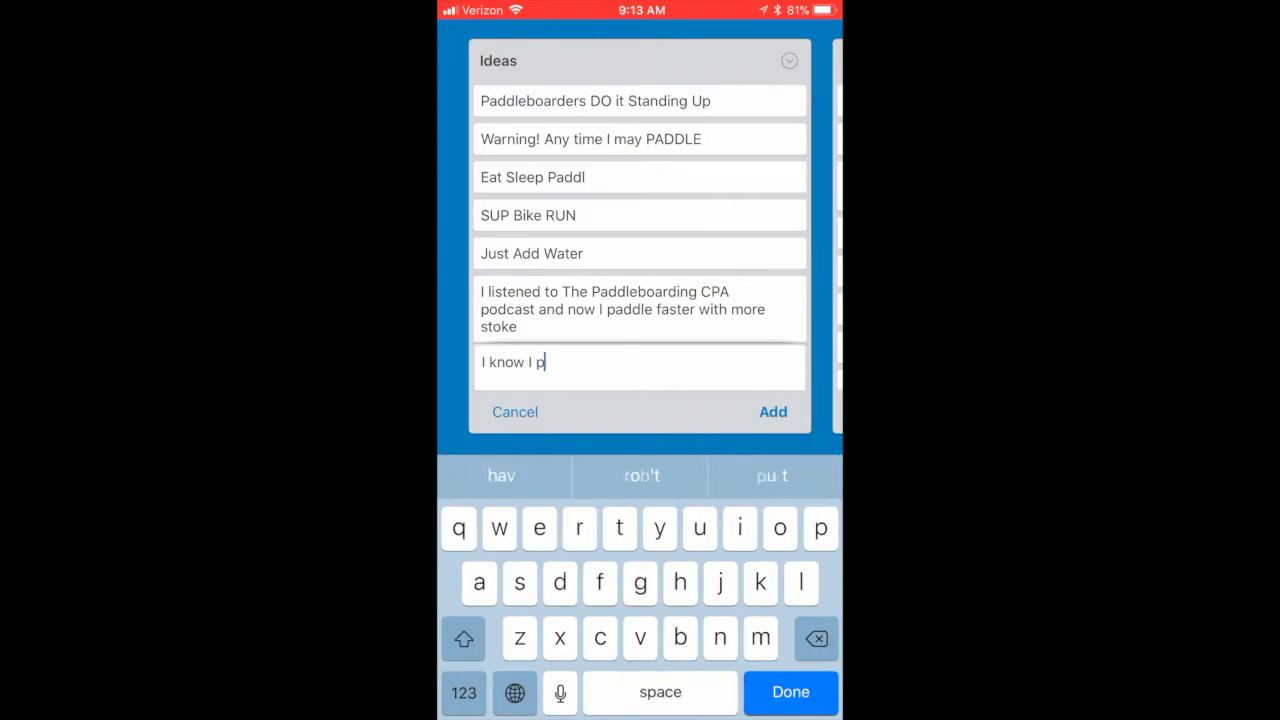
type("addle l")
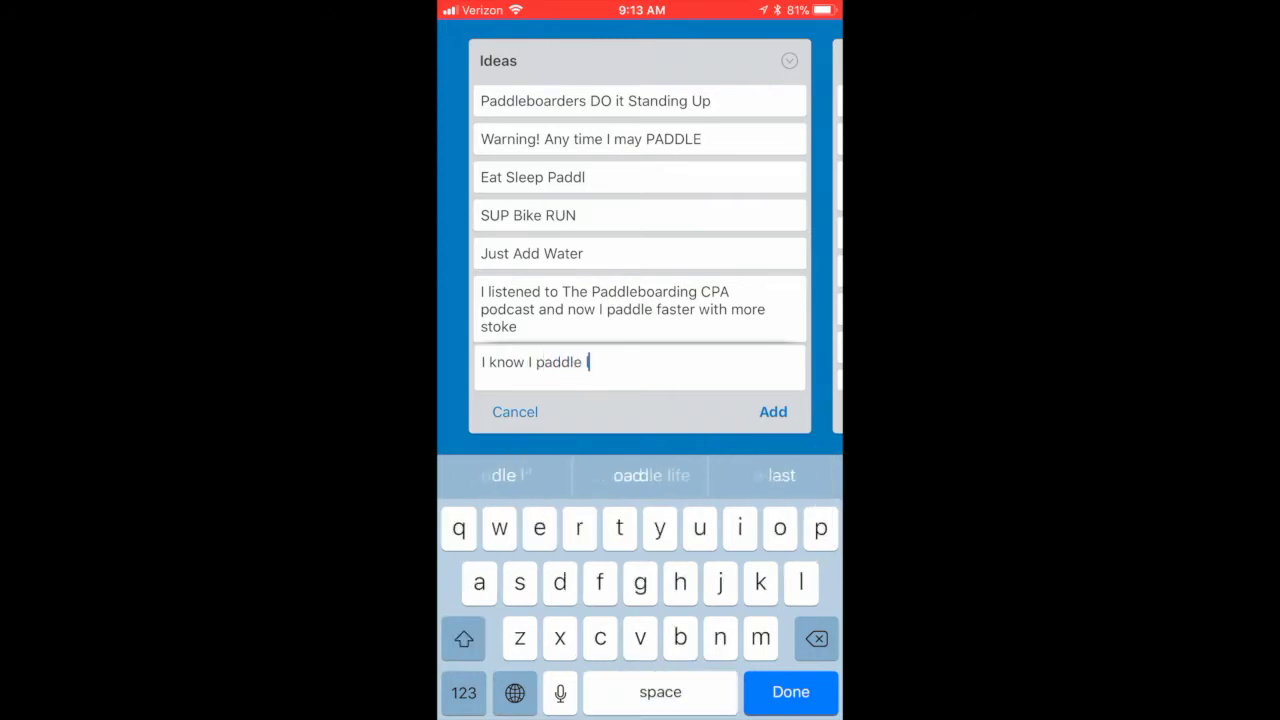
type("ike a ")
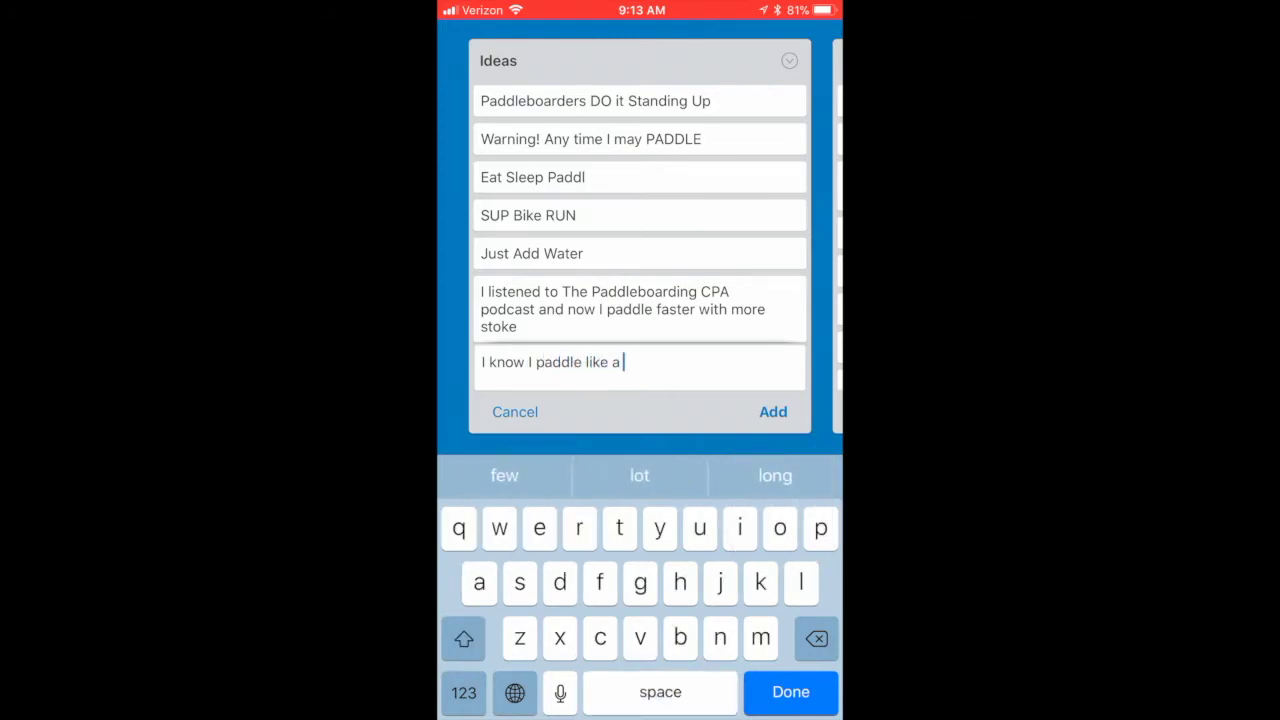
type("girl, ")
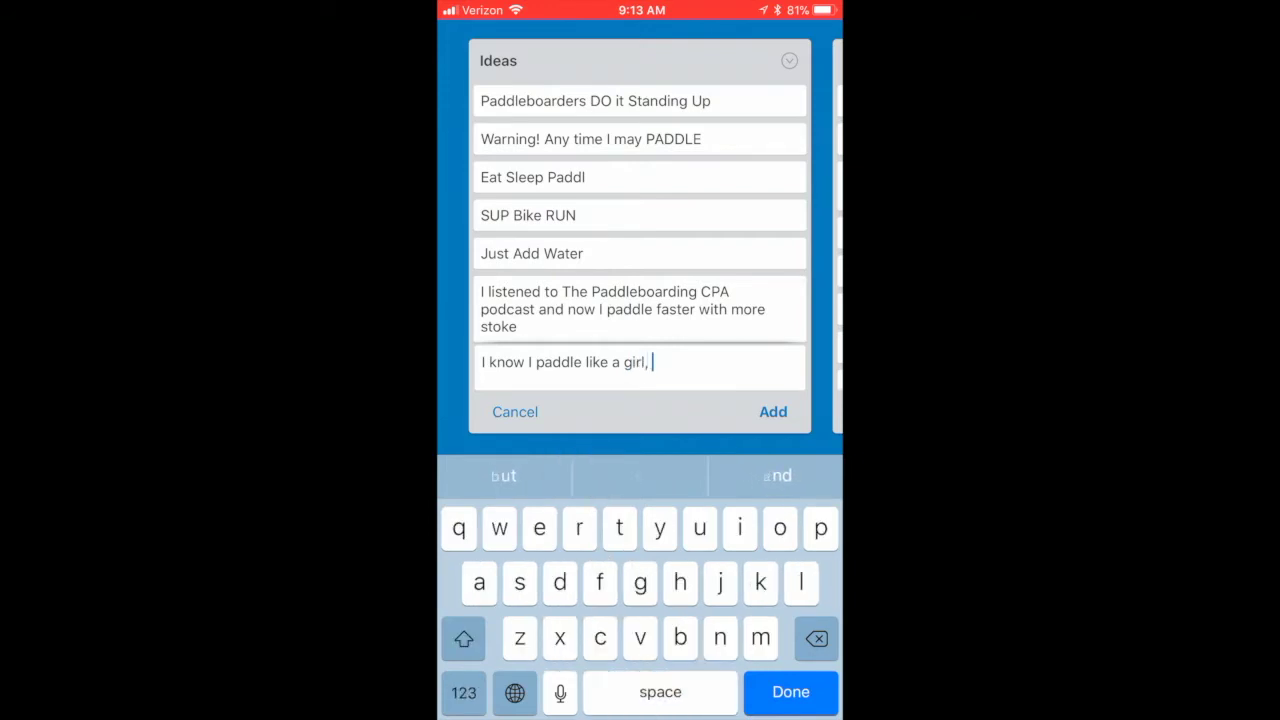
type("try to ")
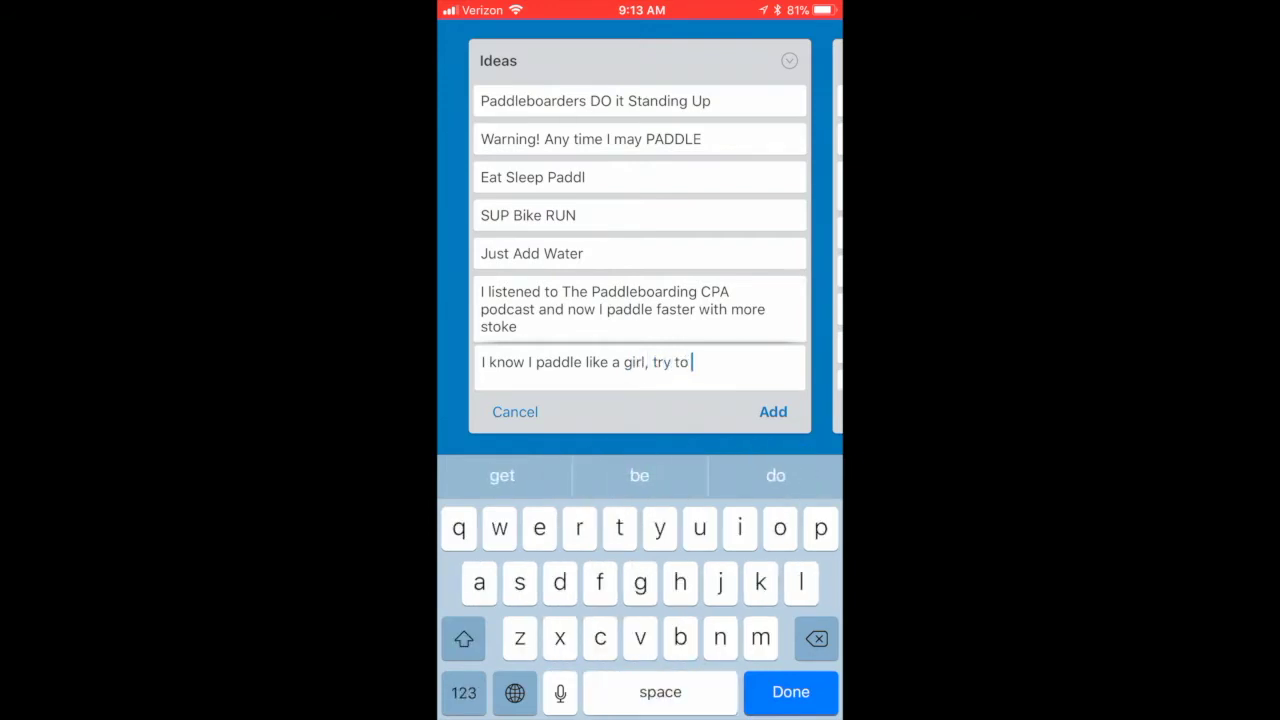
type("keep up")
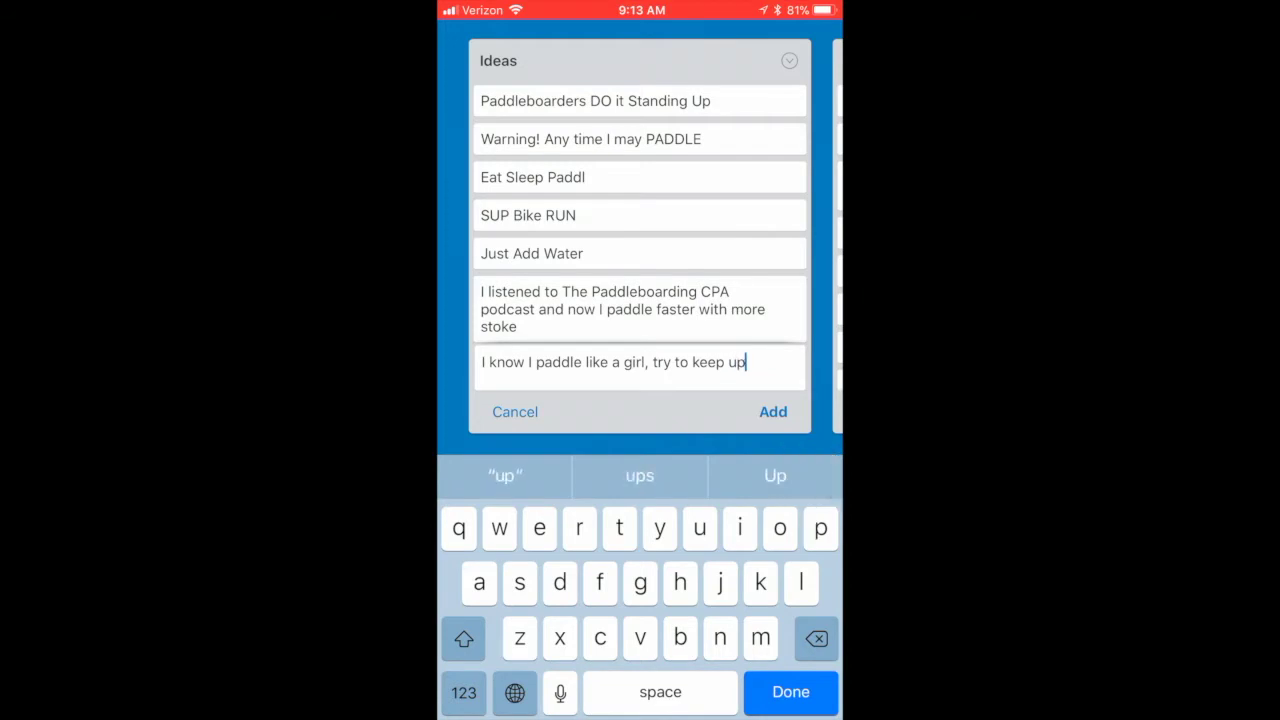
key("Return")
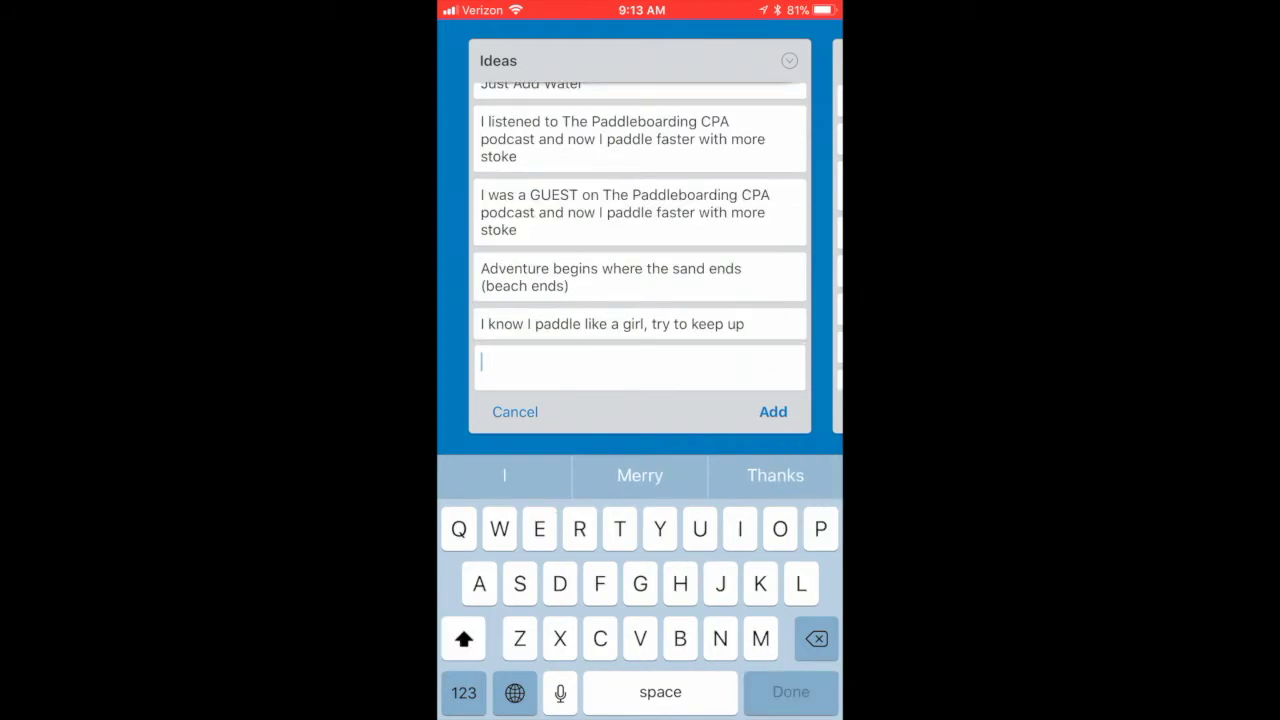
left_click(515, 411)
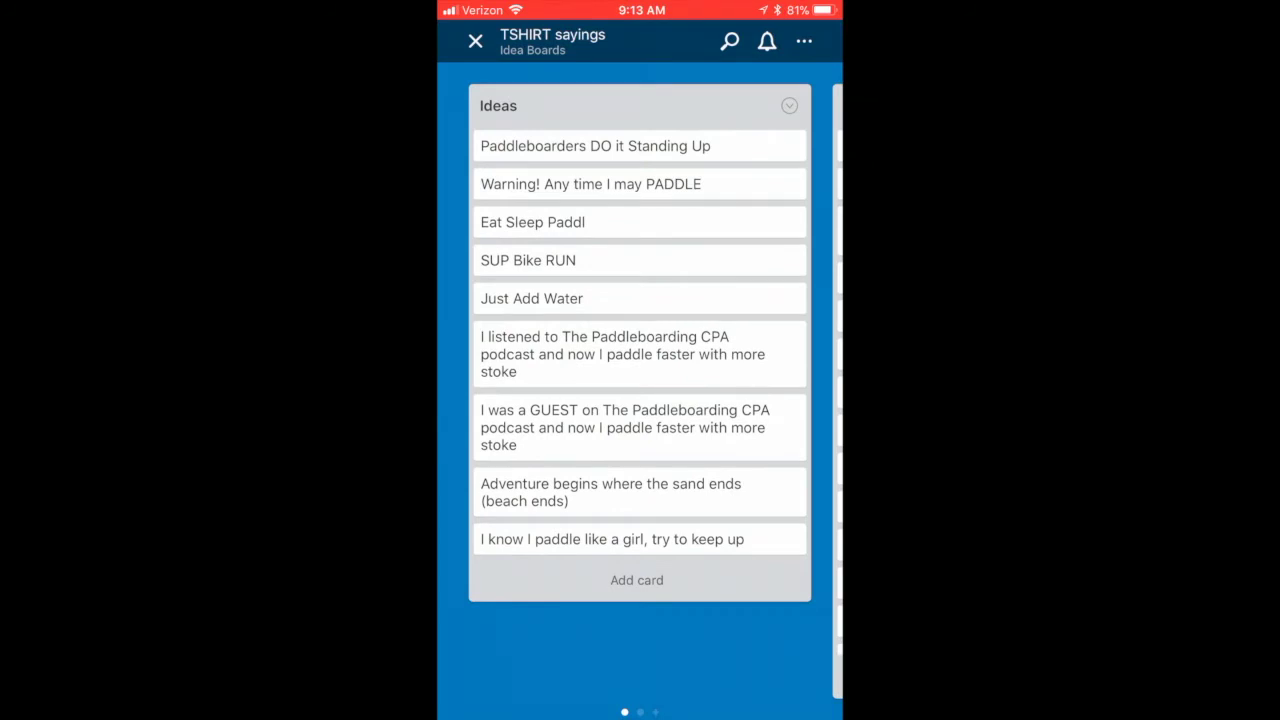
left_click(475, 41)
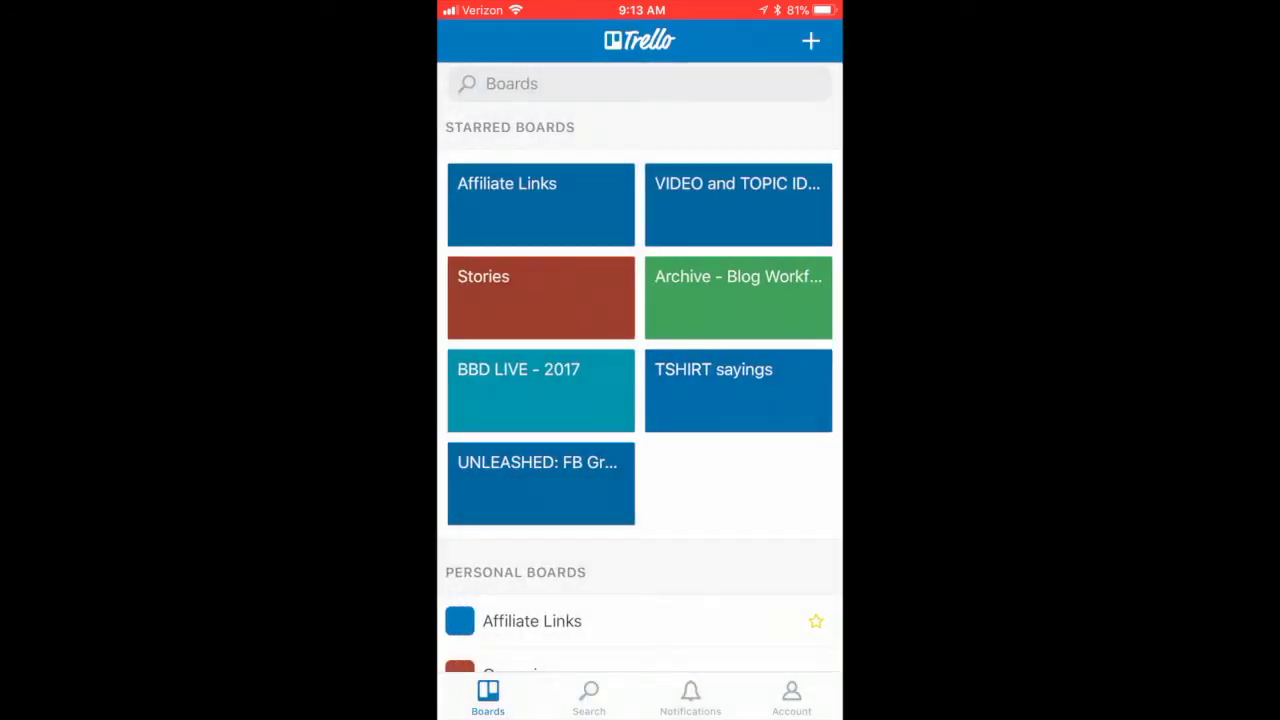